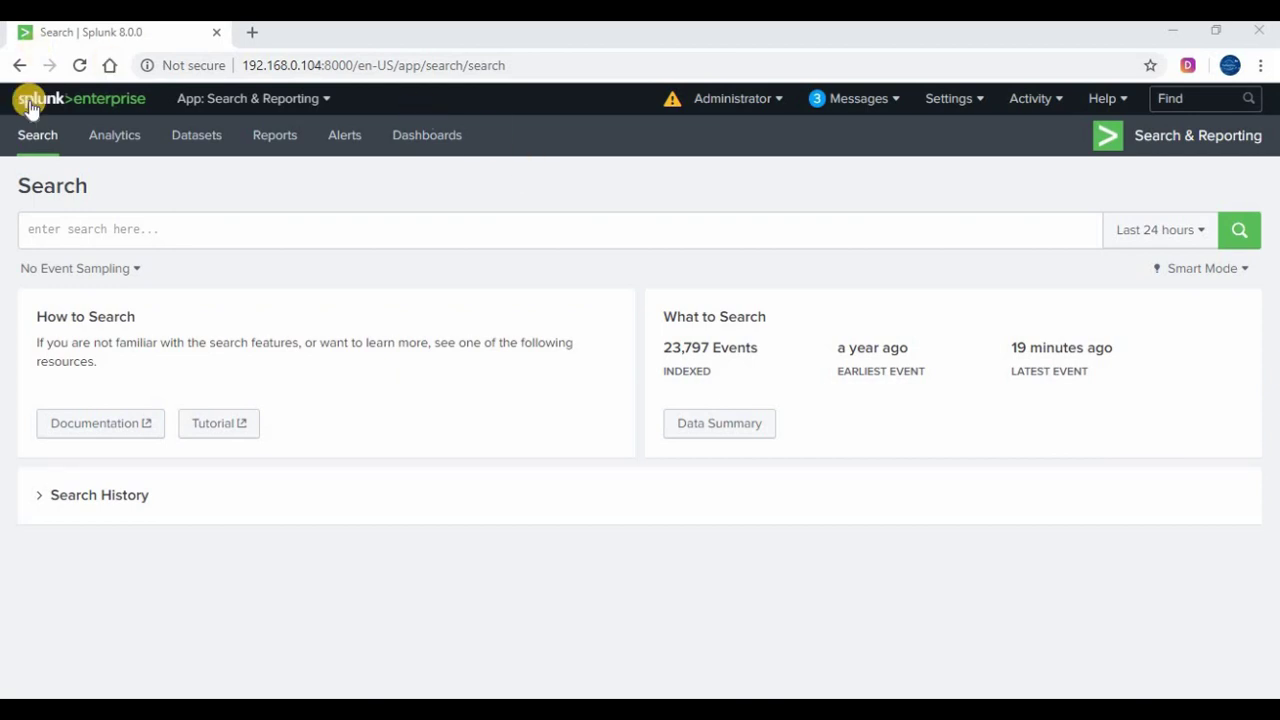
Return to the Splunk Enterprise Home launcher page using the splunk>enterprise logo
click(63, 96)
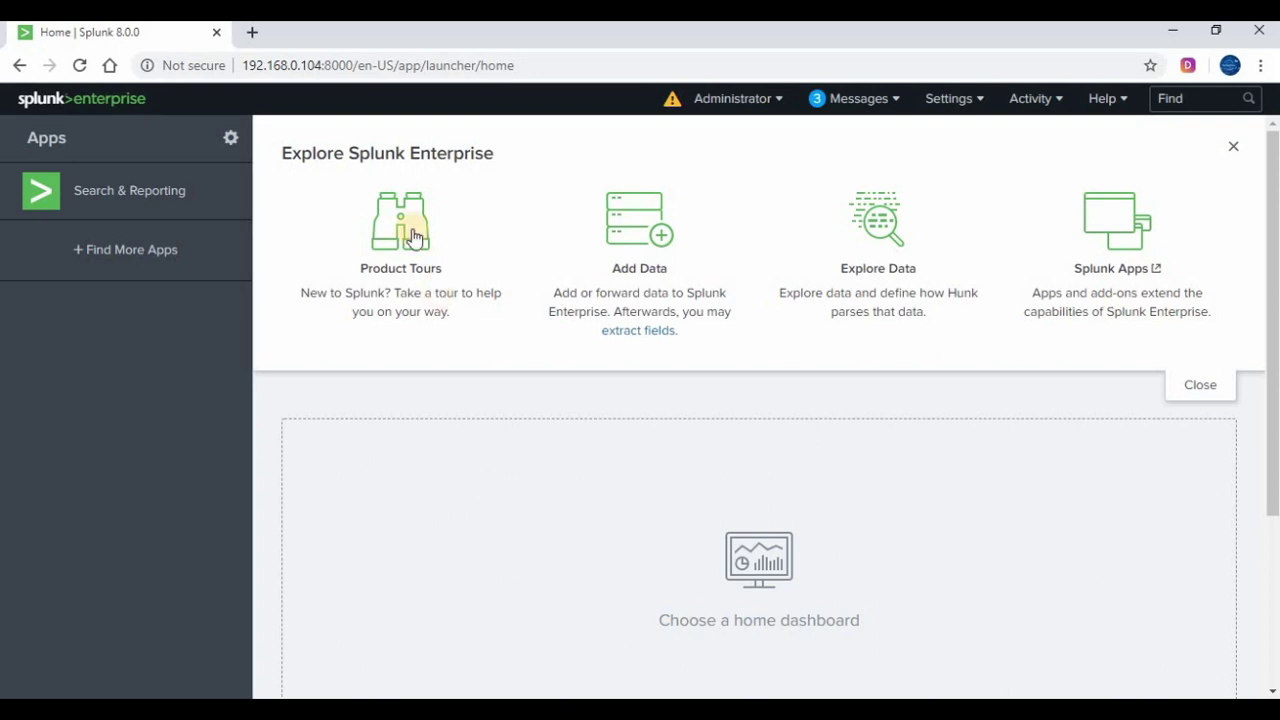
Open the Apps manager and review the 18 installed apps with their versions and status
click(230, 139)
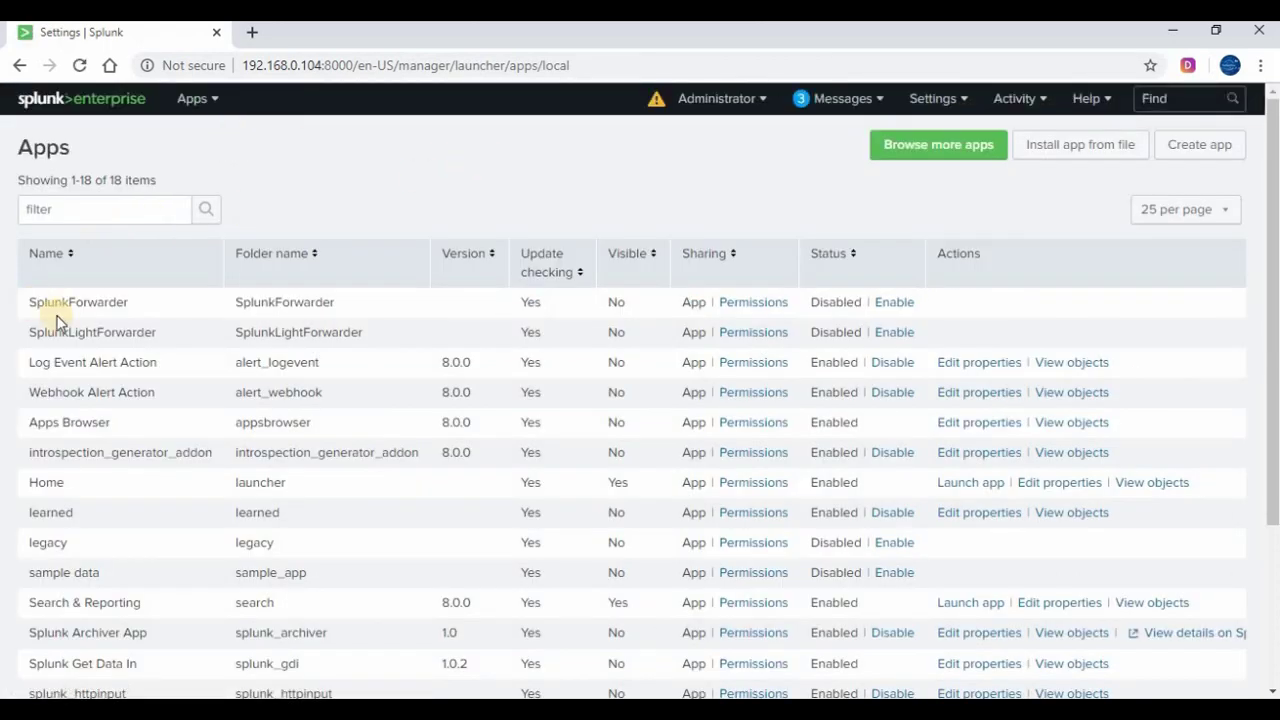
scroll(69, 402, down, 2)
scroll(69, 402, down, 2)
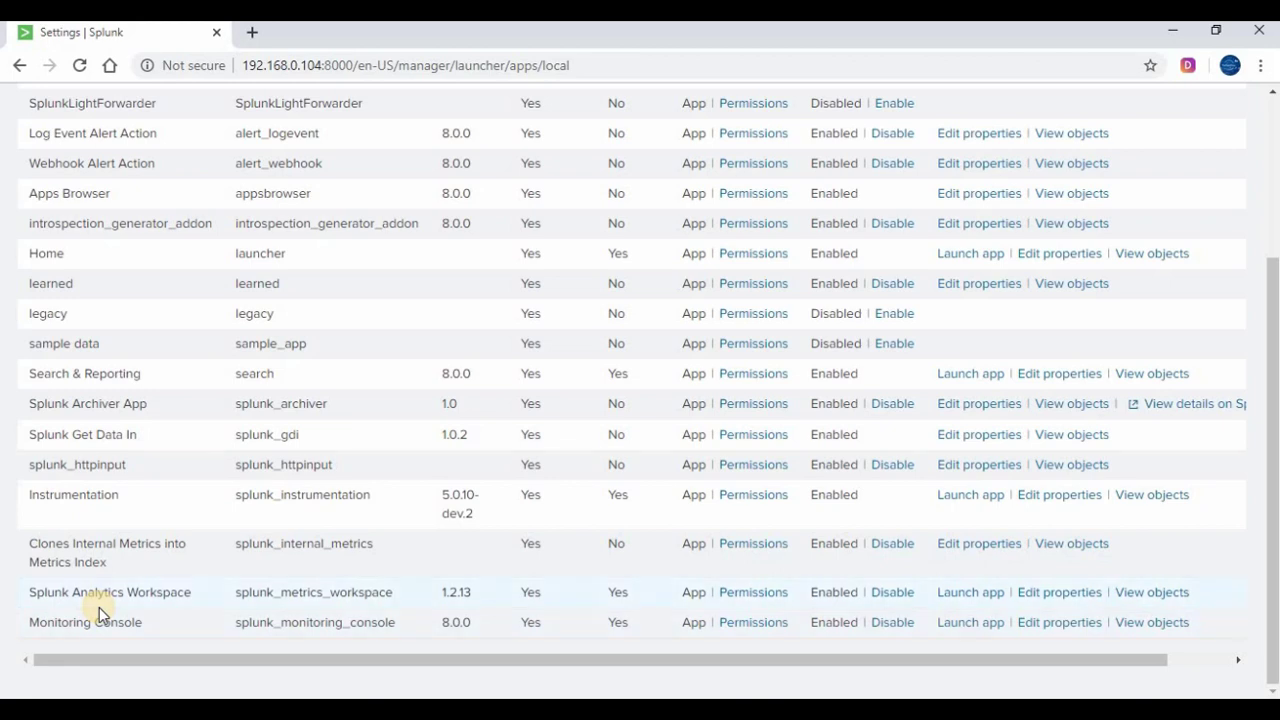
scroll(99, 607, up, 3)
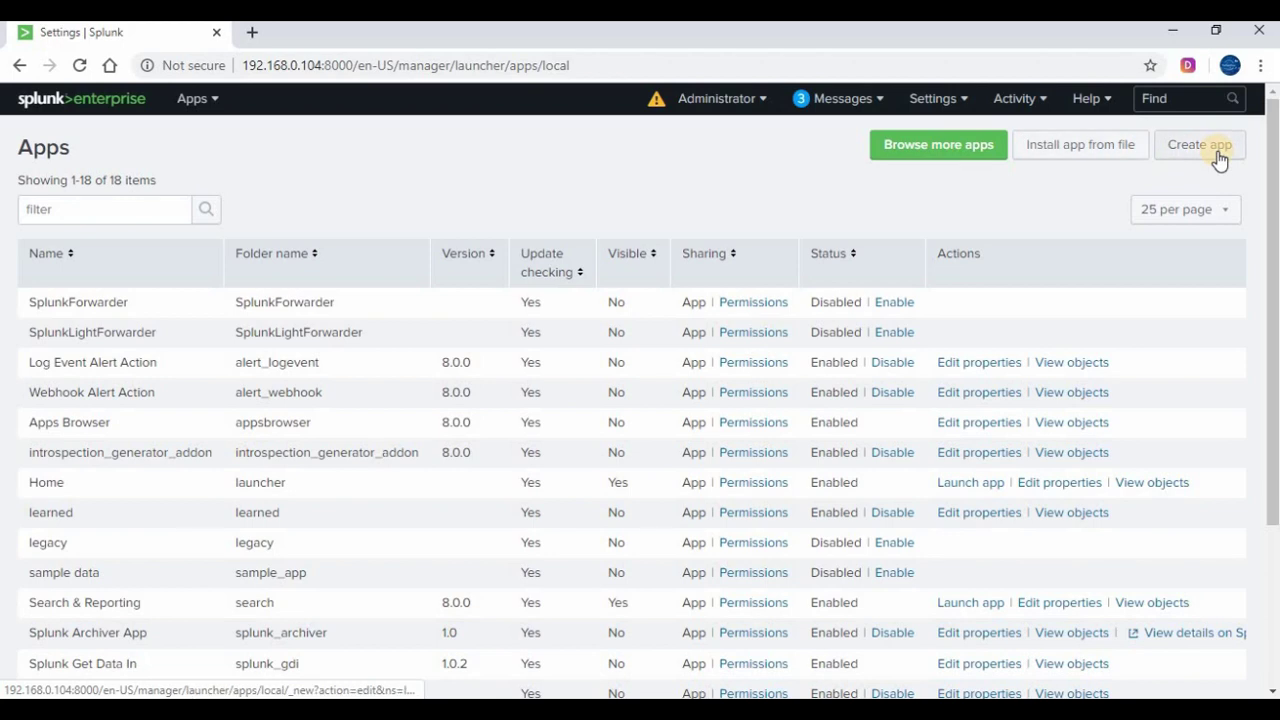
Search Browse More Apps for 'website monitoring'
click(921, 156)
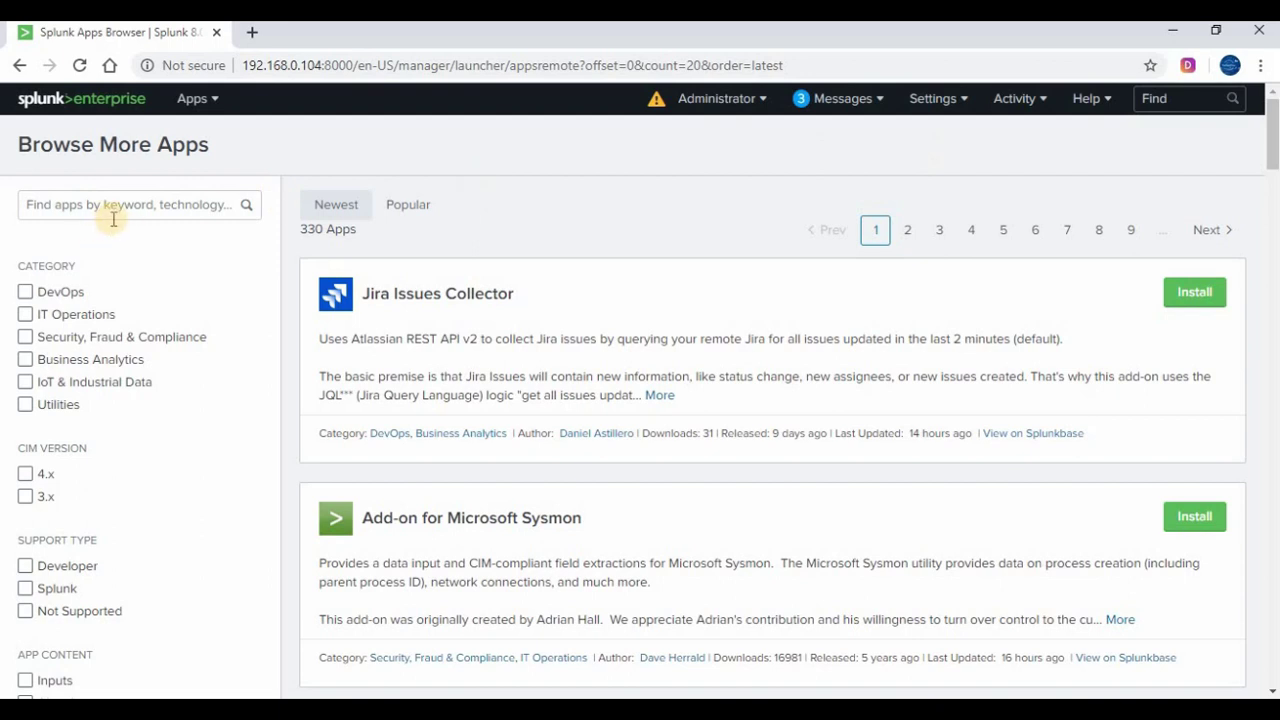
click(120, 210)
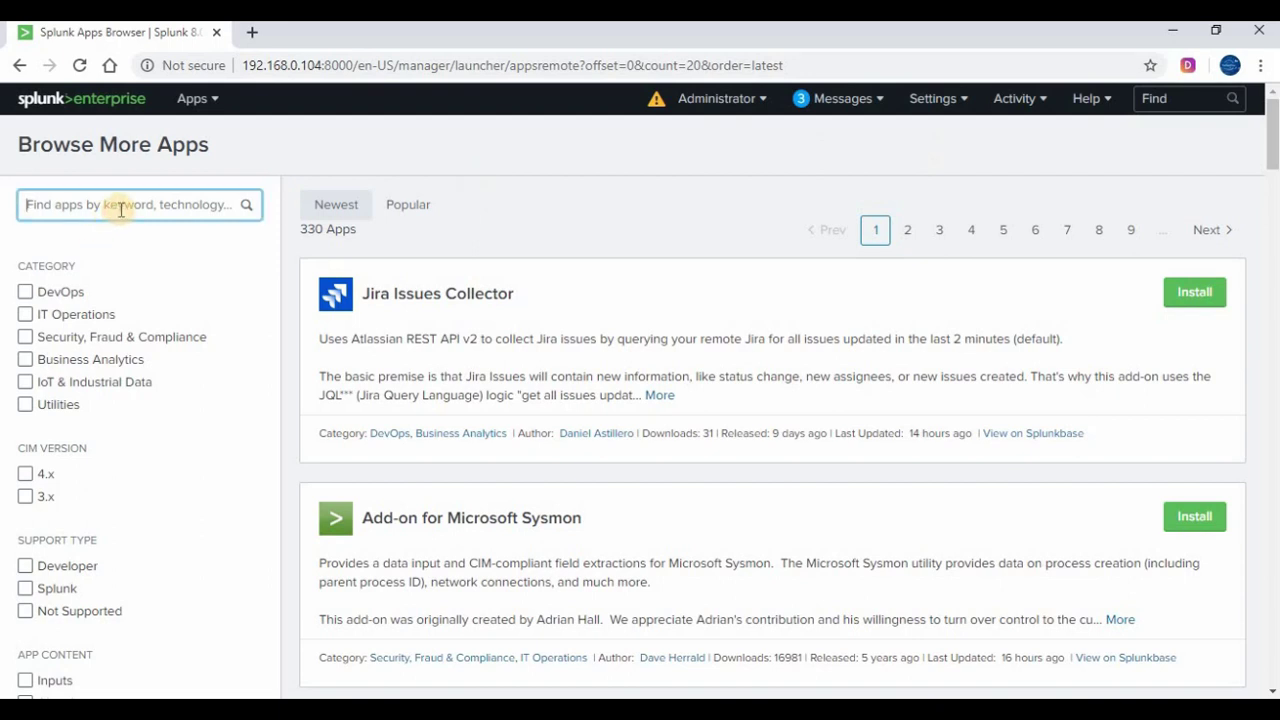
text(we)
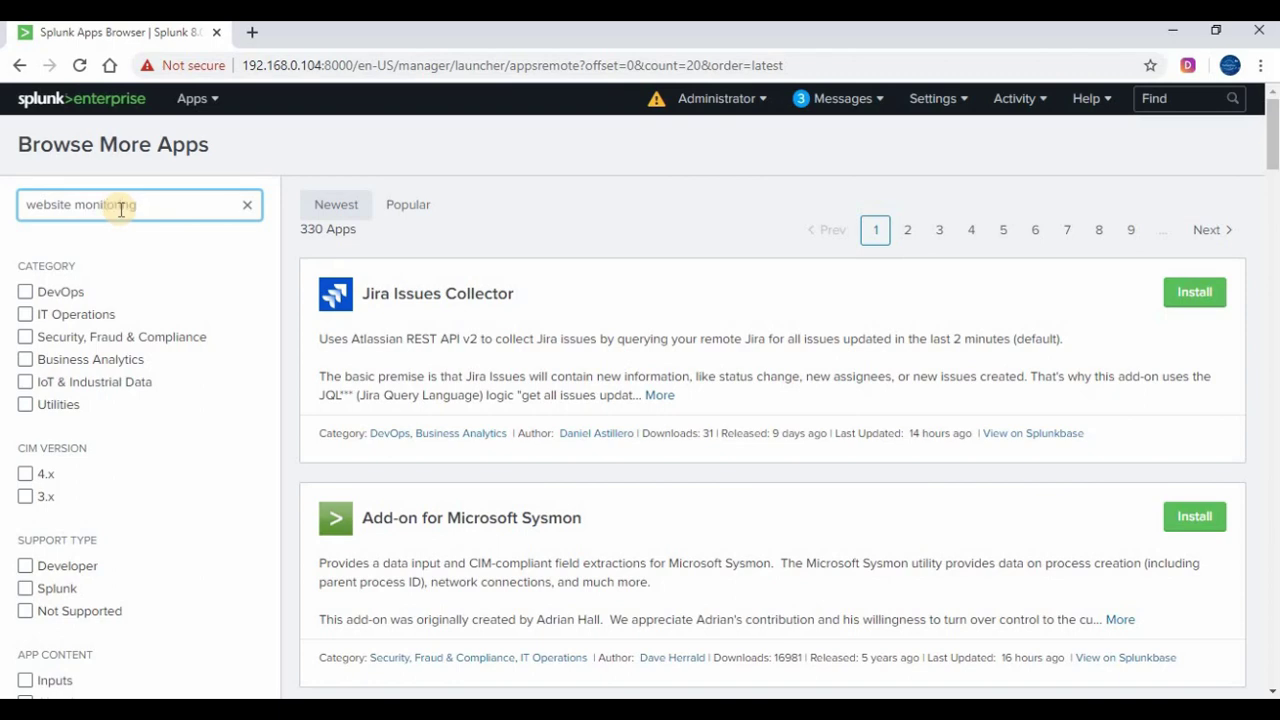
text(bsite monitoring)
key(Return)
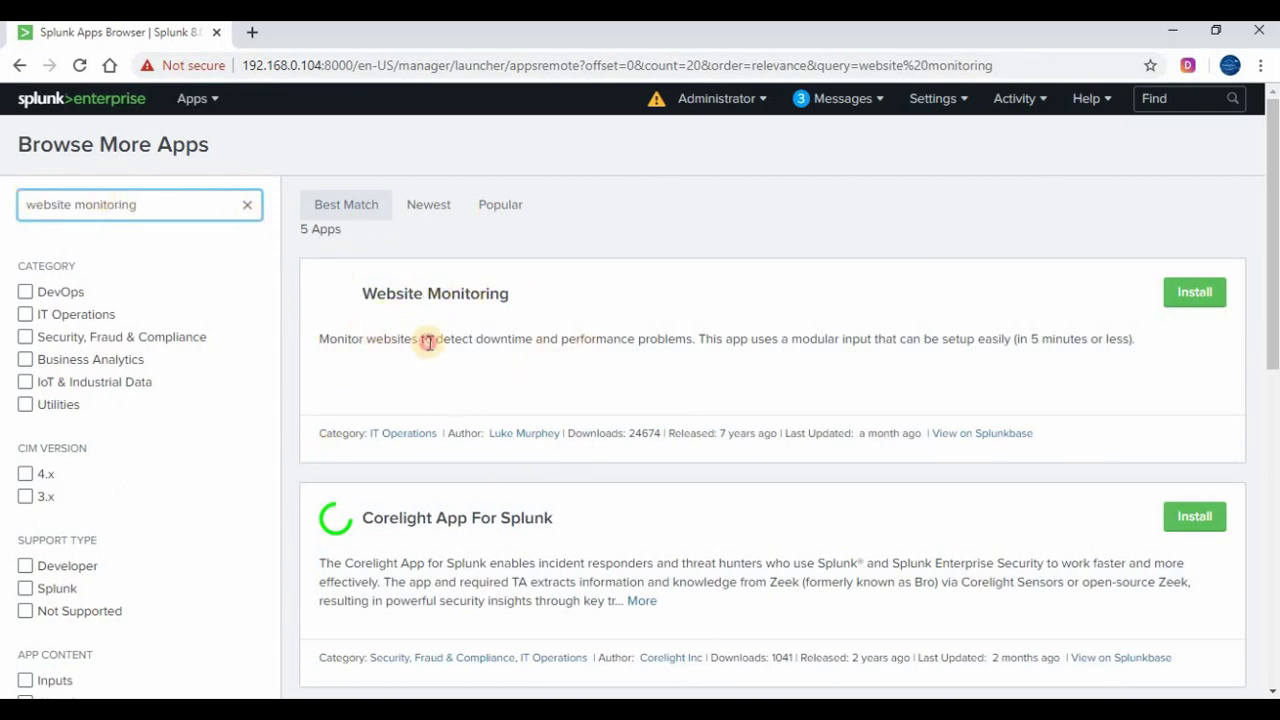
Open the Website Monitoring app's Splunkbase page in a new tab
drag(384, 340, 1100, 341)
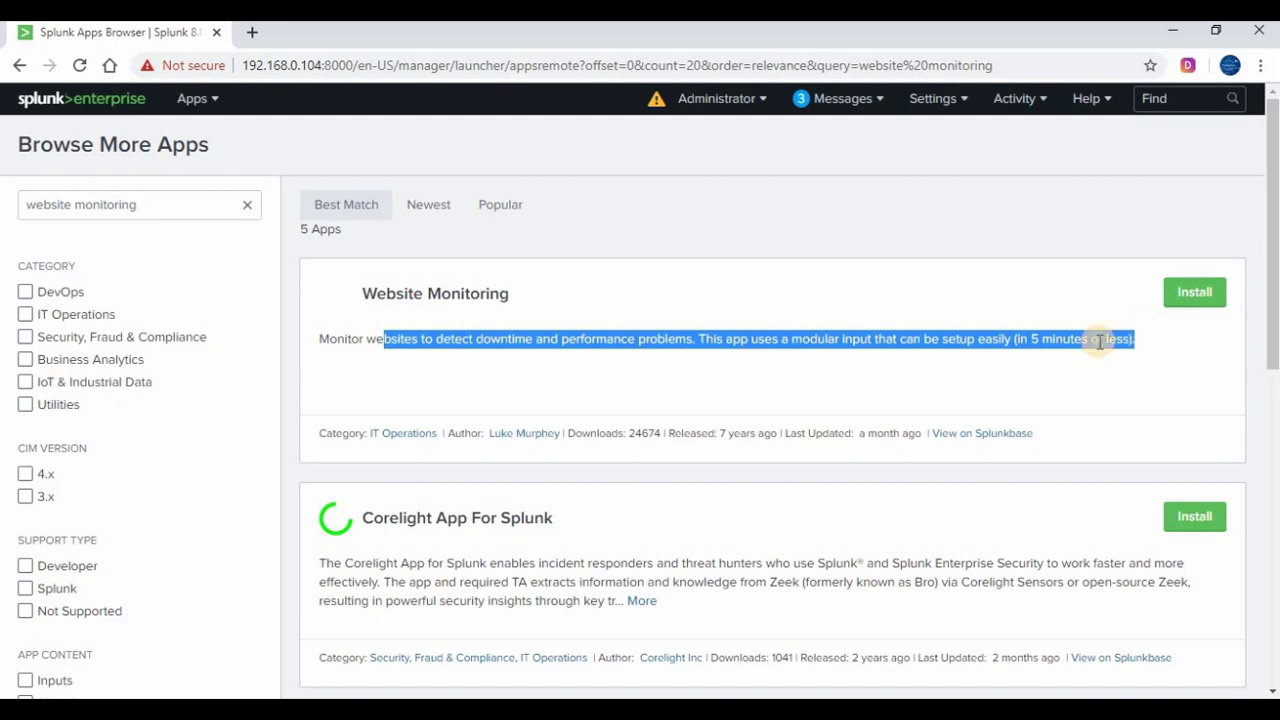
click(1100, 341)
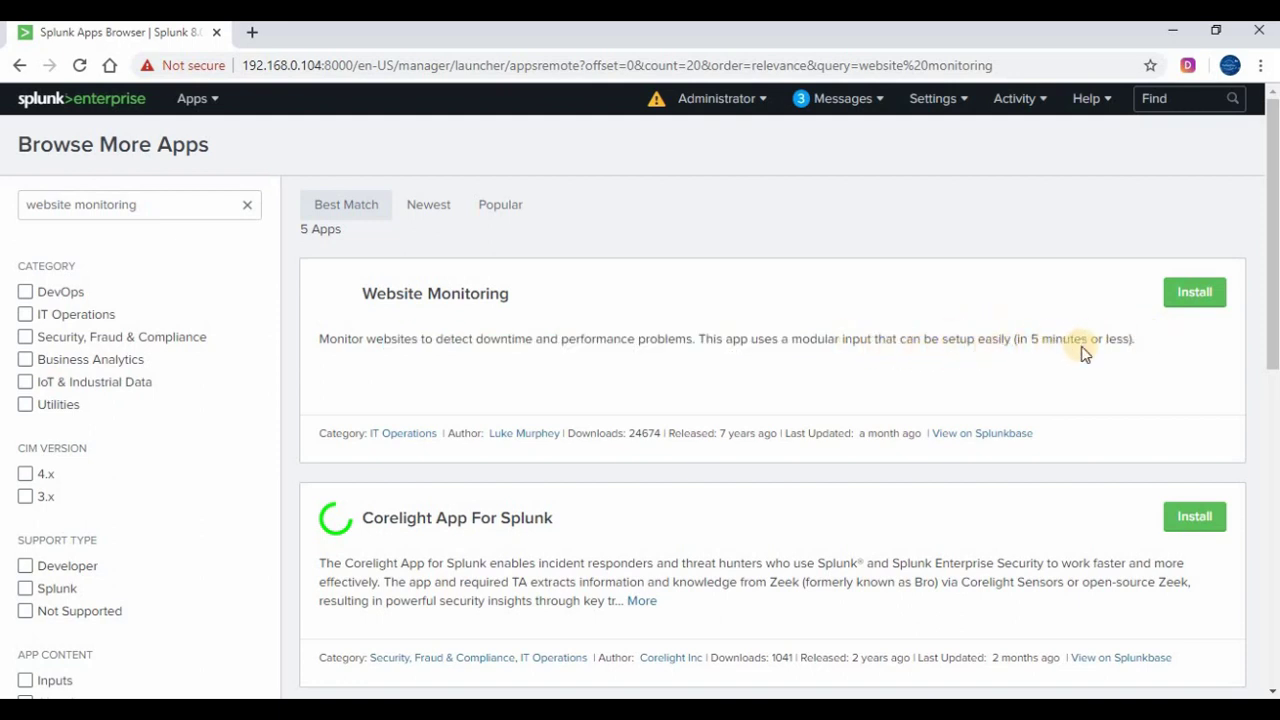
click(1188, 303)
right_click(987, 436)
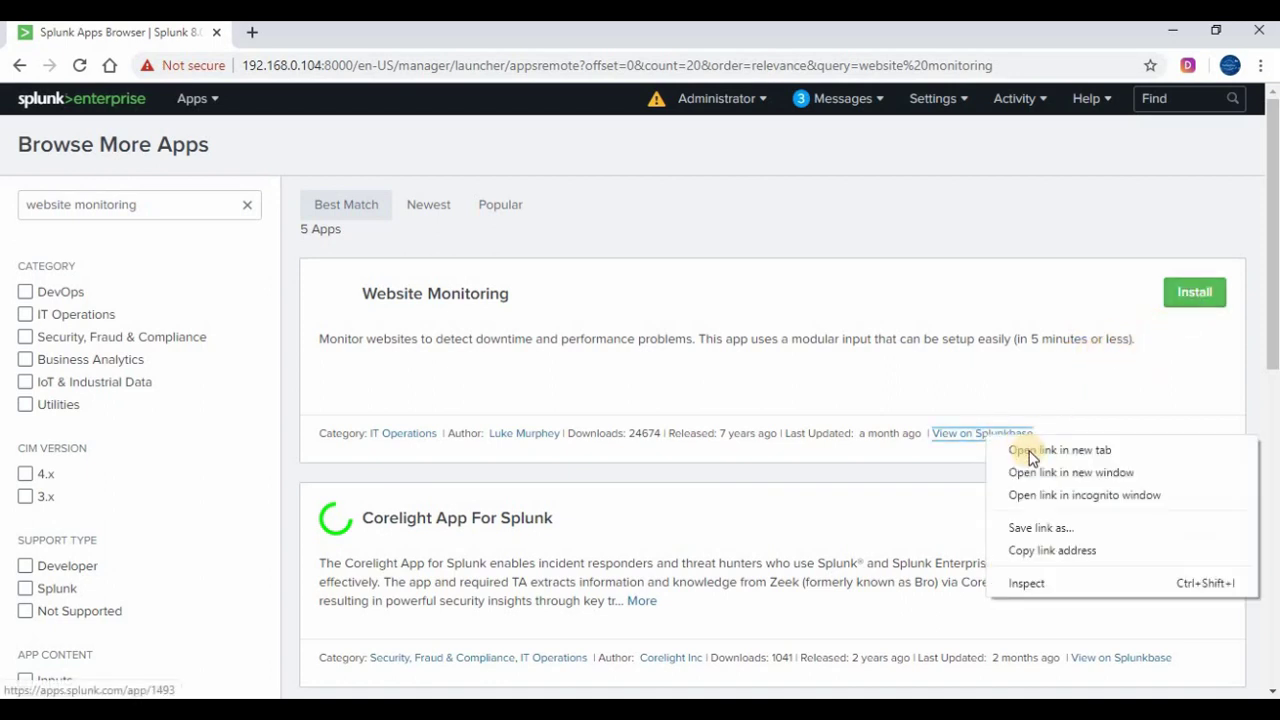
click(1032, 452)
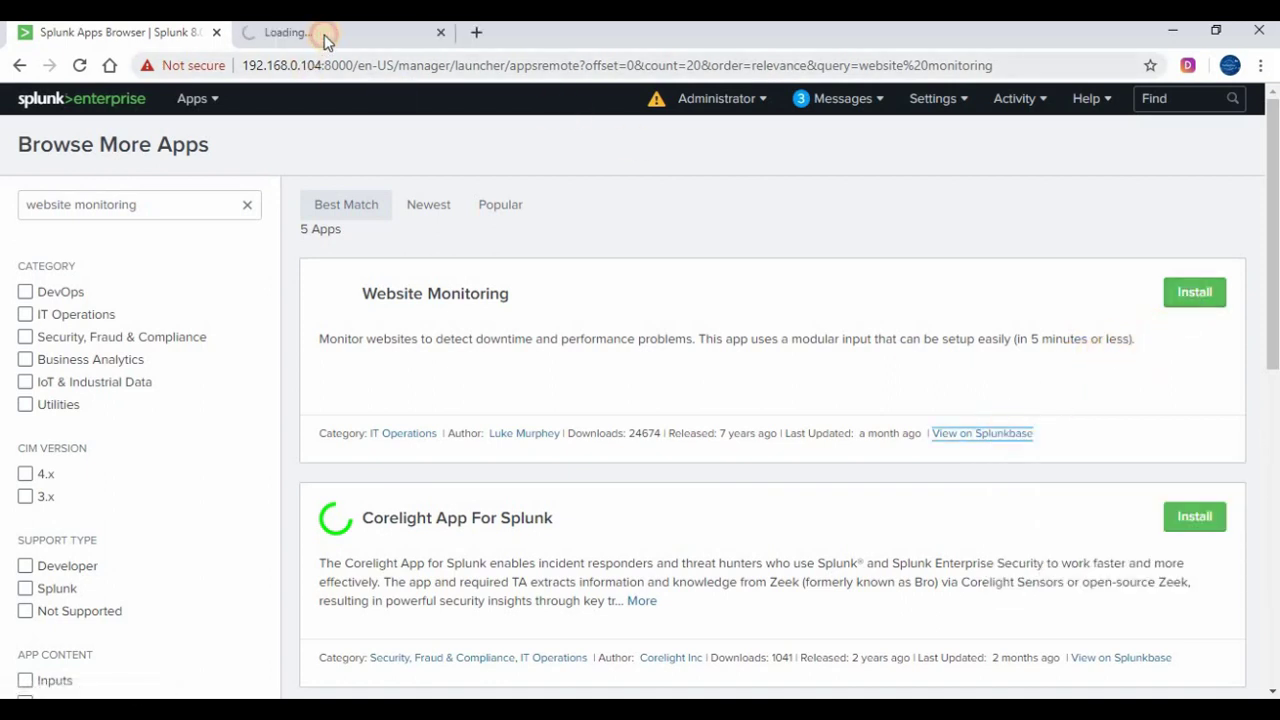
Read the Website Monitoring 2.8.0 details on Splunkbase, then return to the app browser results
click(322, 33)
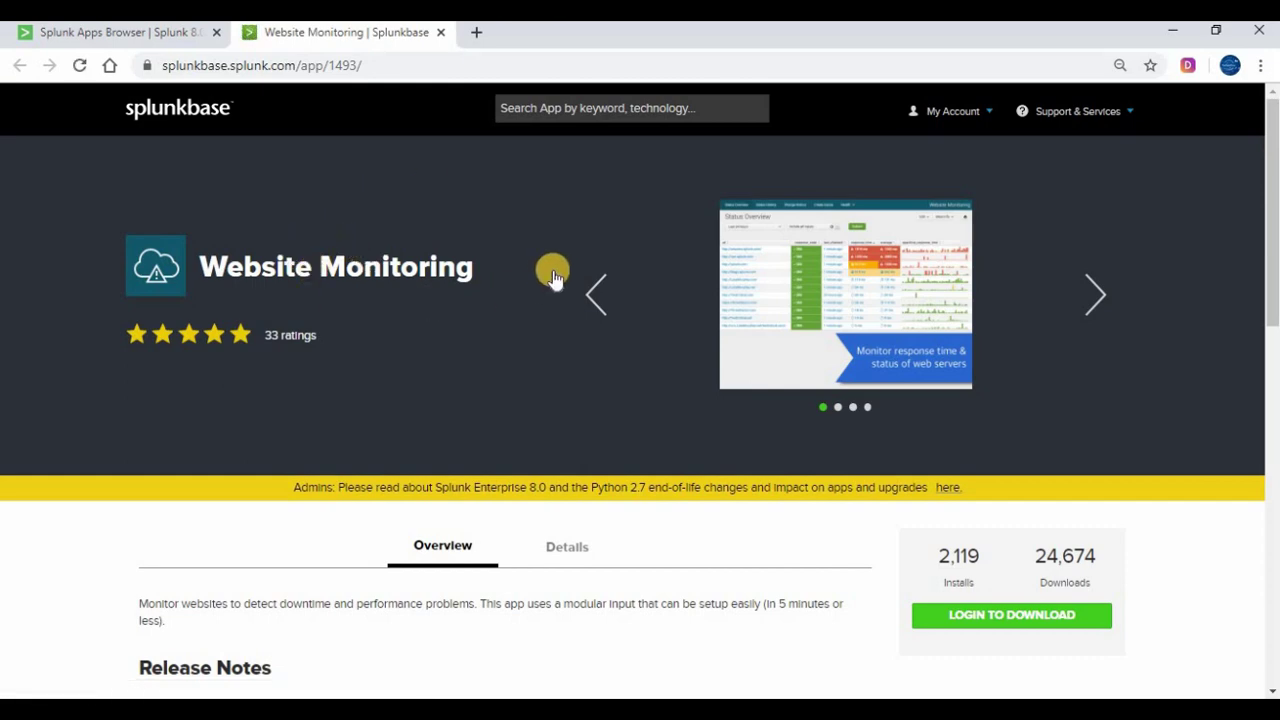
scroll(553, 272, down, 2)
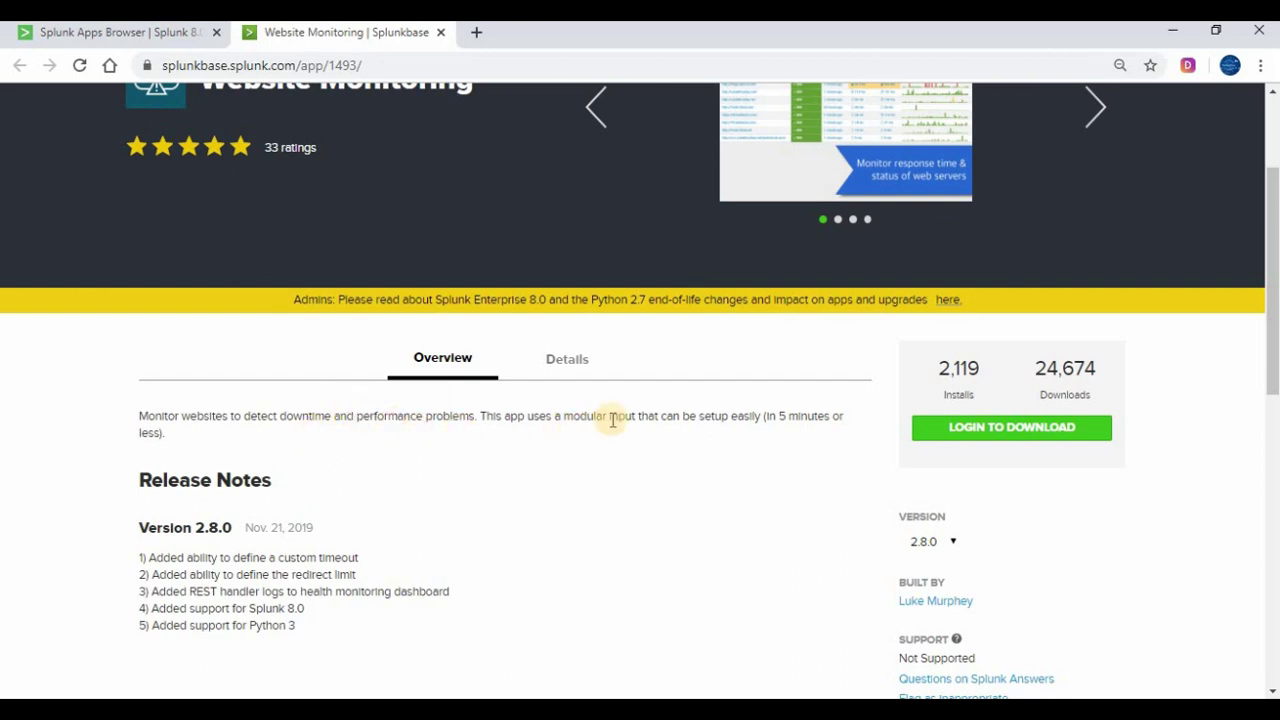
scroll(706, 437, down, 2)
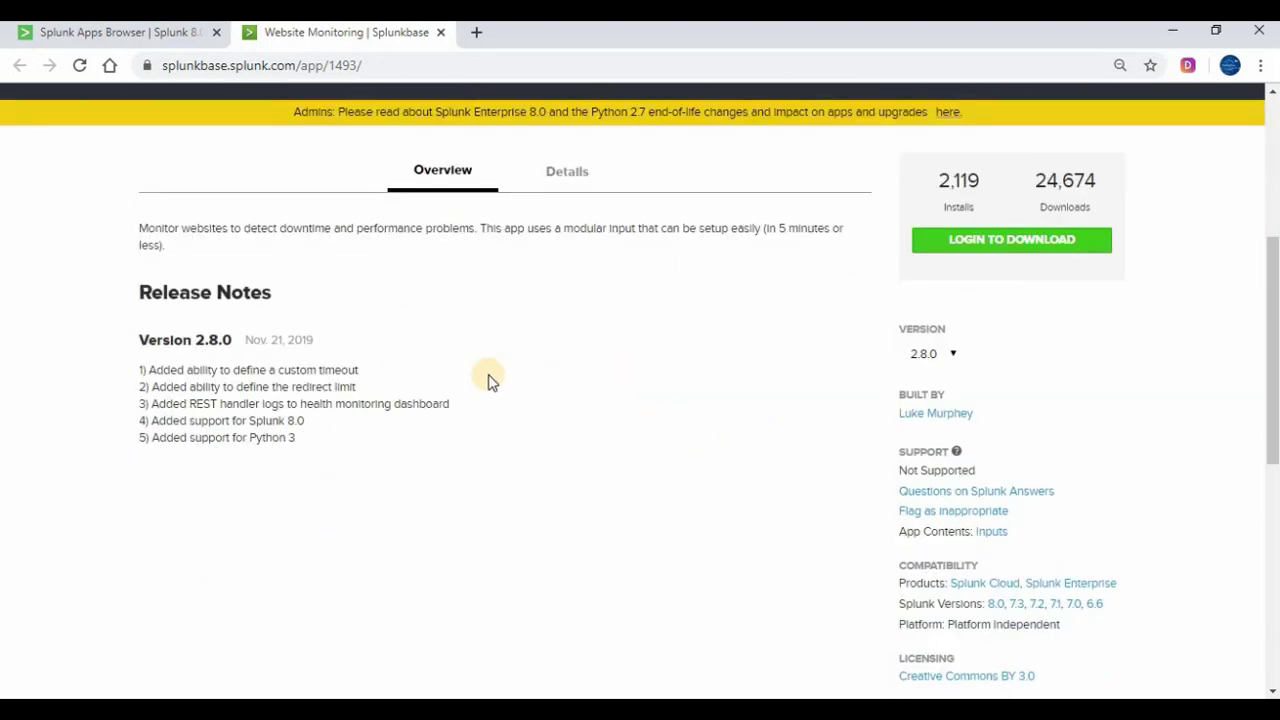
click(546, 174)
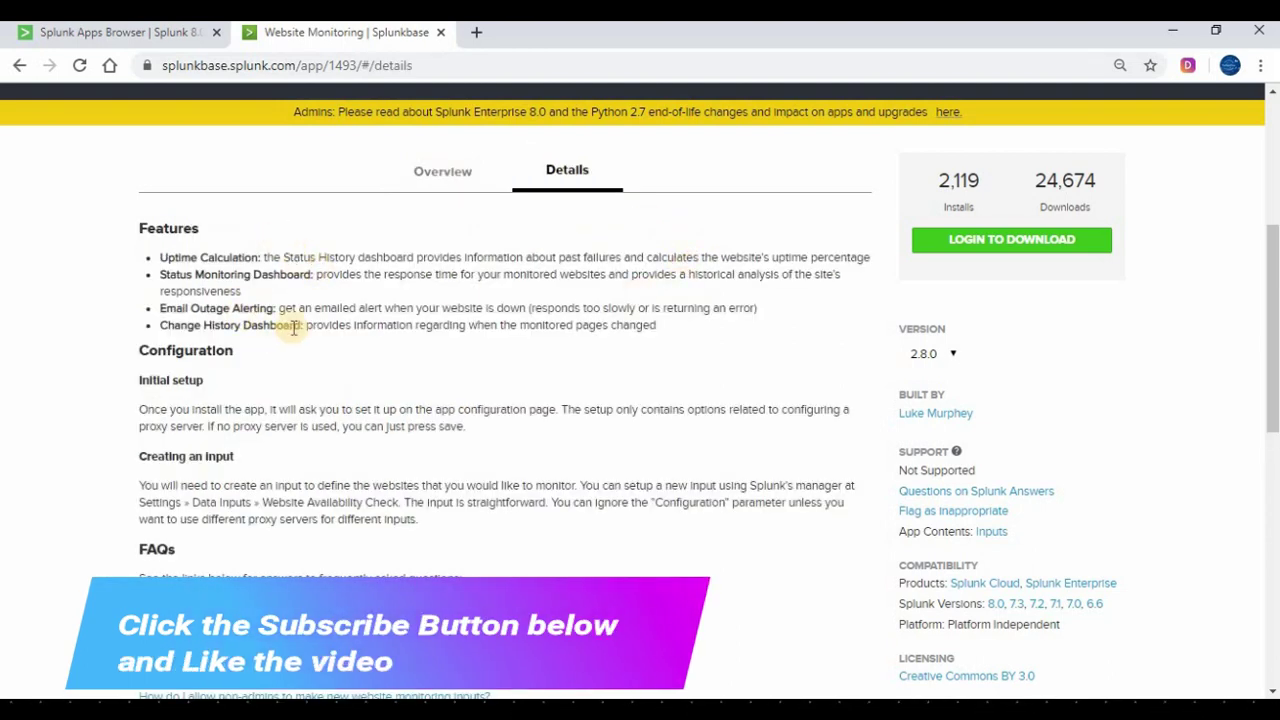
scroll(480, 409, down, 1)
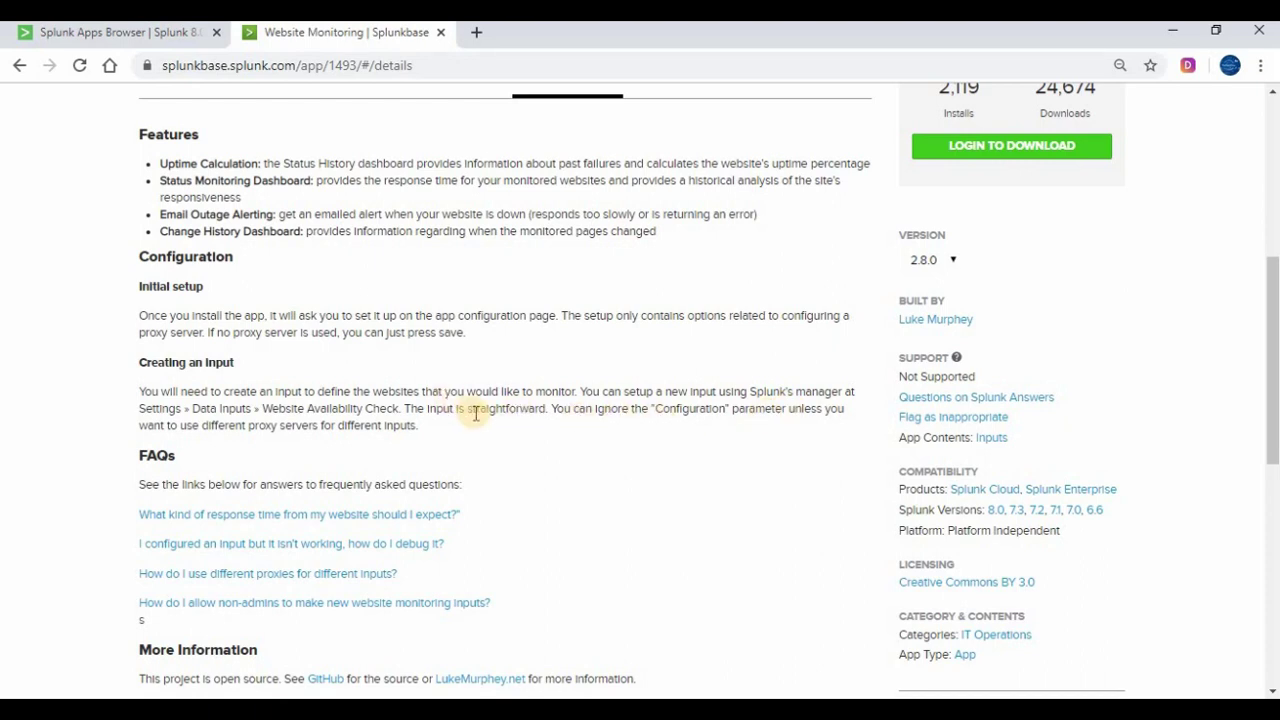
scroll(476, 418, down, 1)
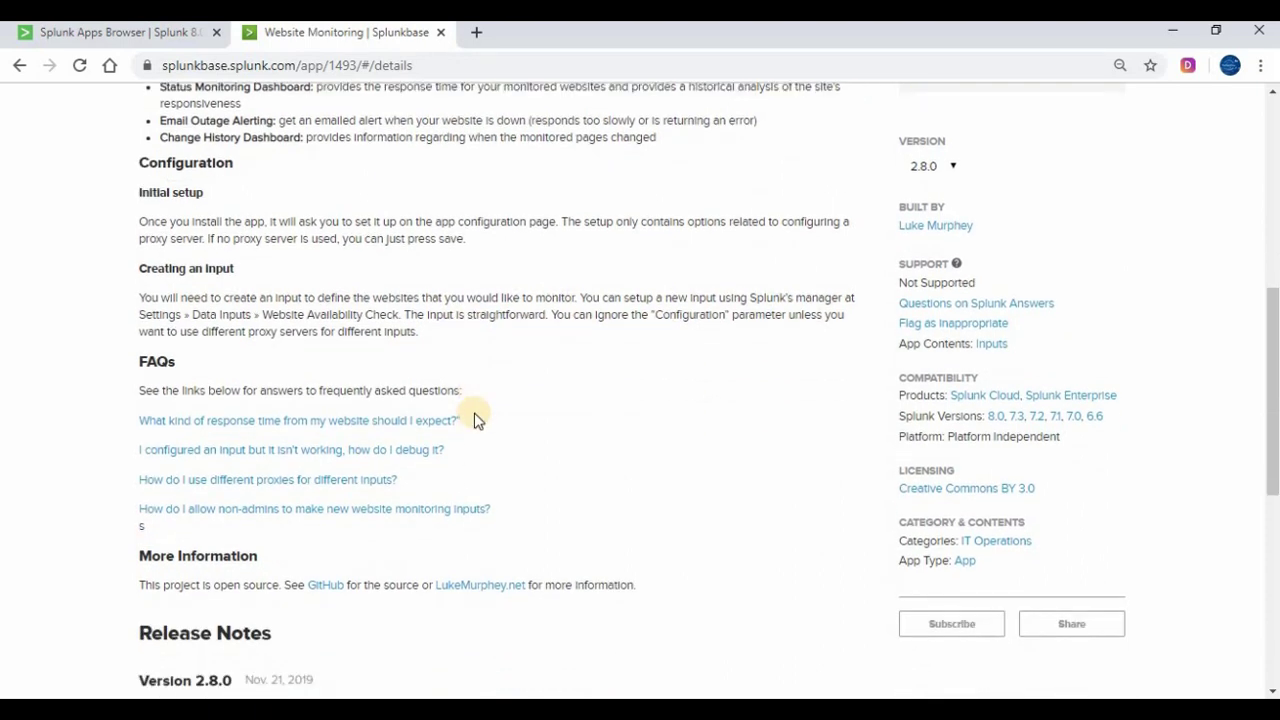
scroll(476, 419, down, 2)
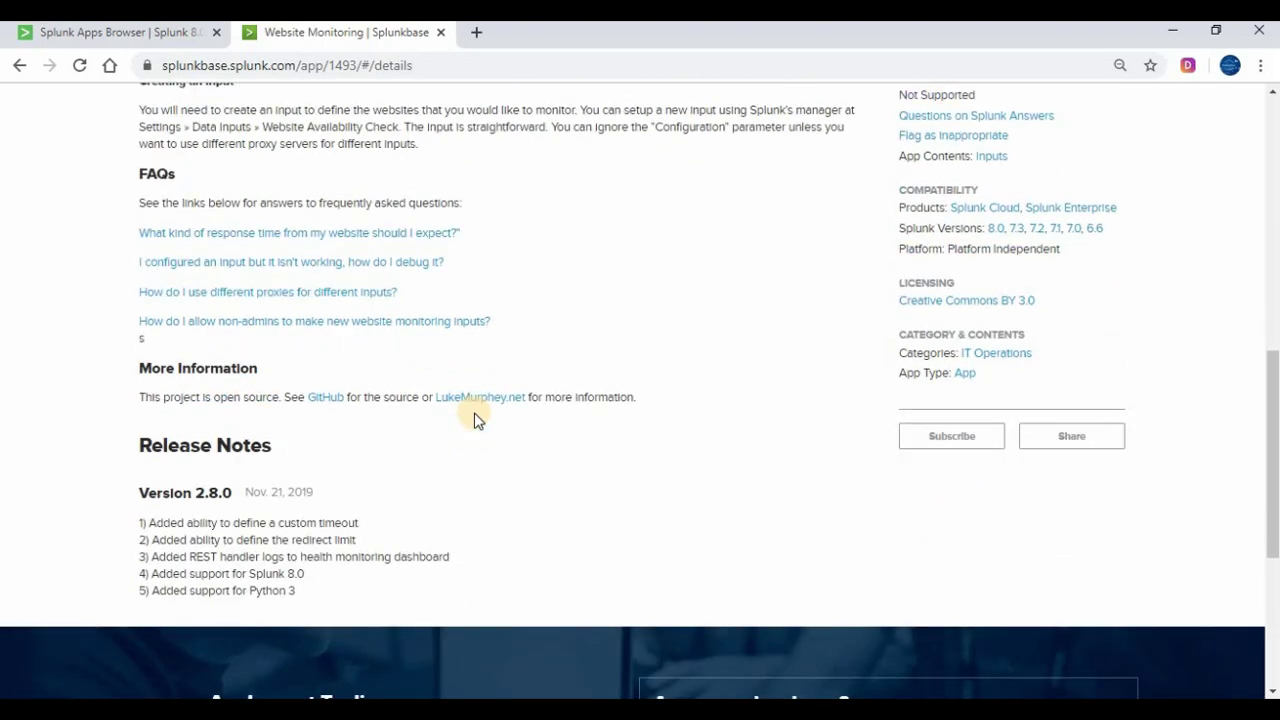
scroll(479, 418, up, 8)
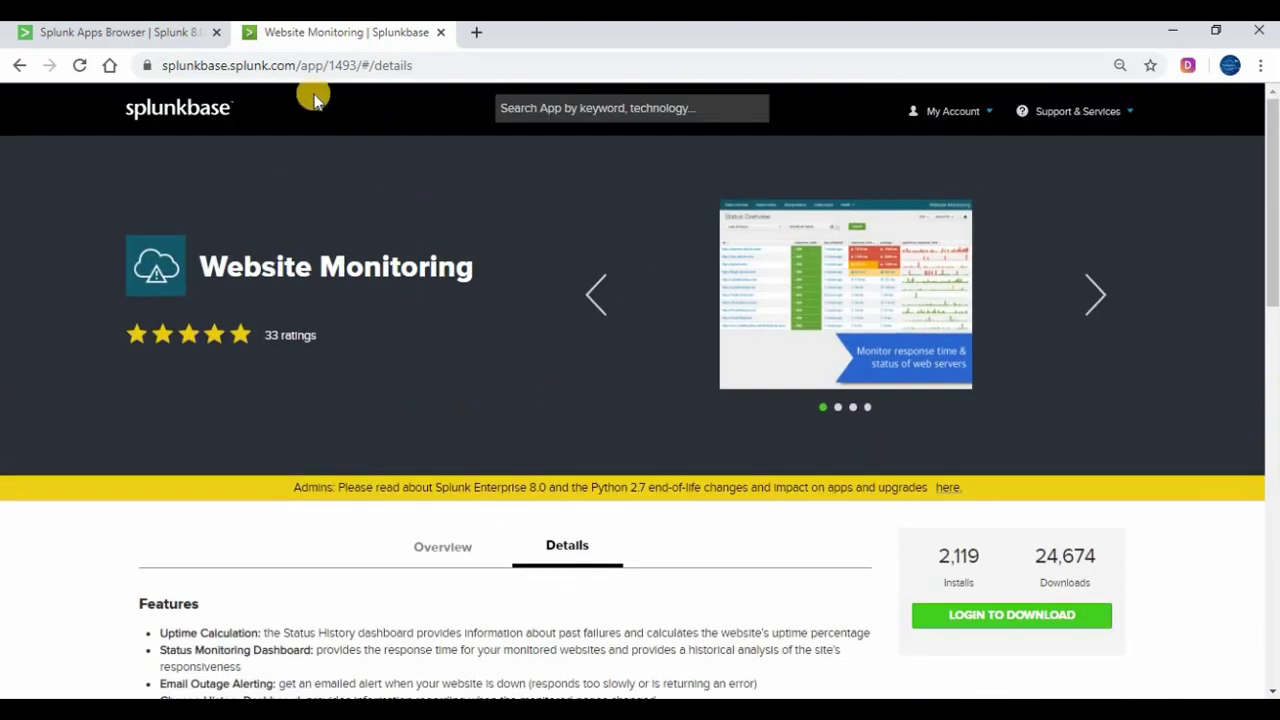
click(86, 31)
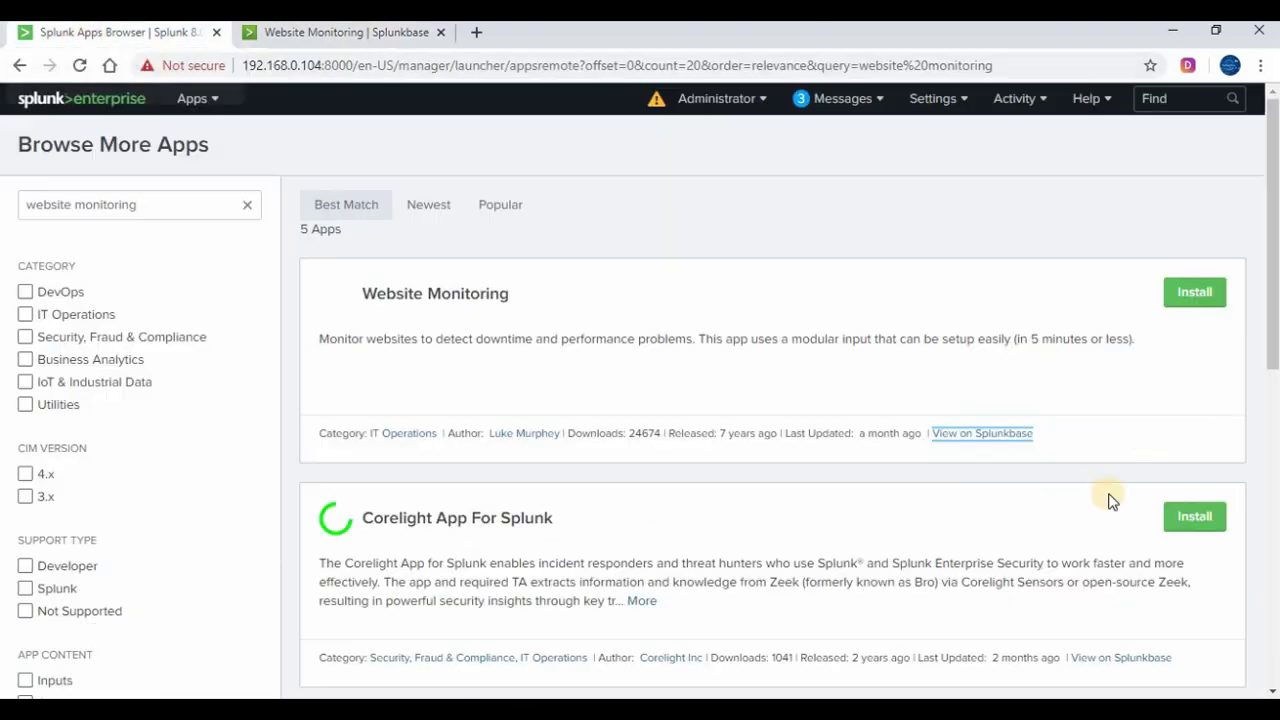
Install Website Monitoring, logging in with the Splunk.com e-mail and password and accepting the licence
click(1186, 296)
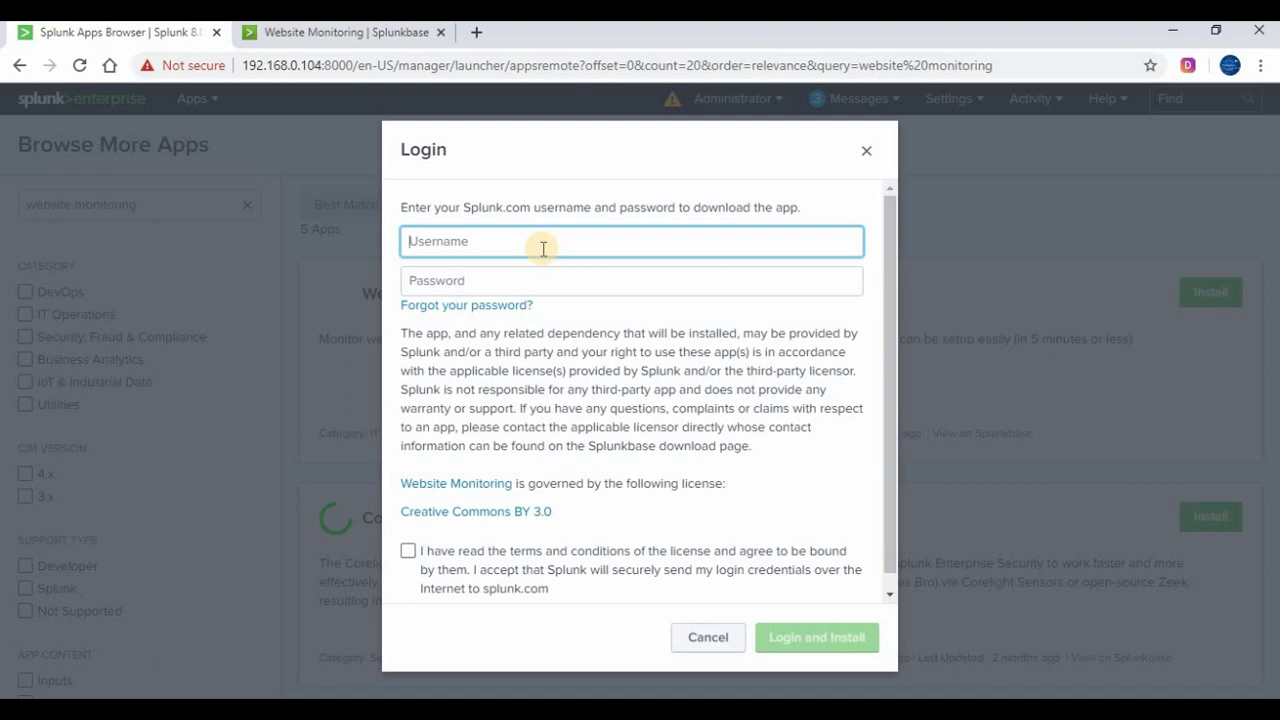
click(478, 281)
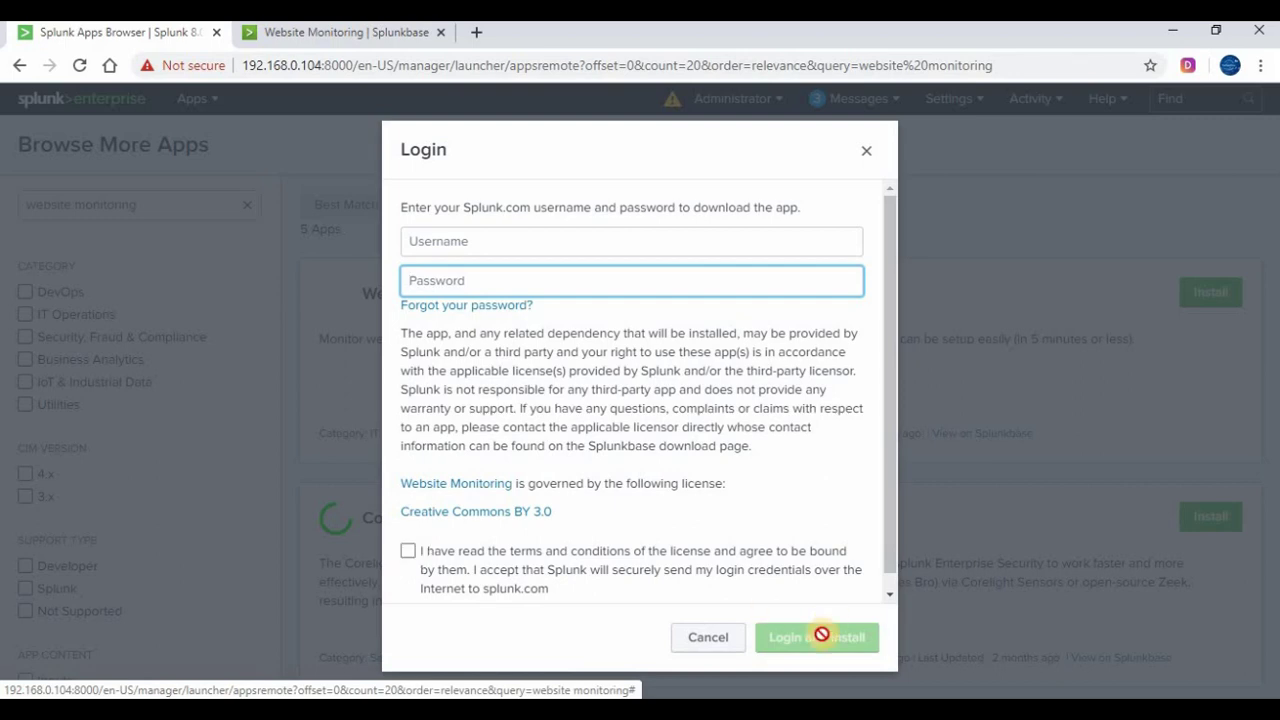
click(485, 242)
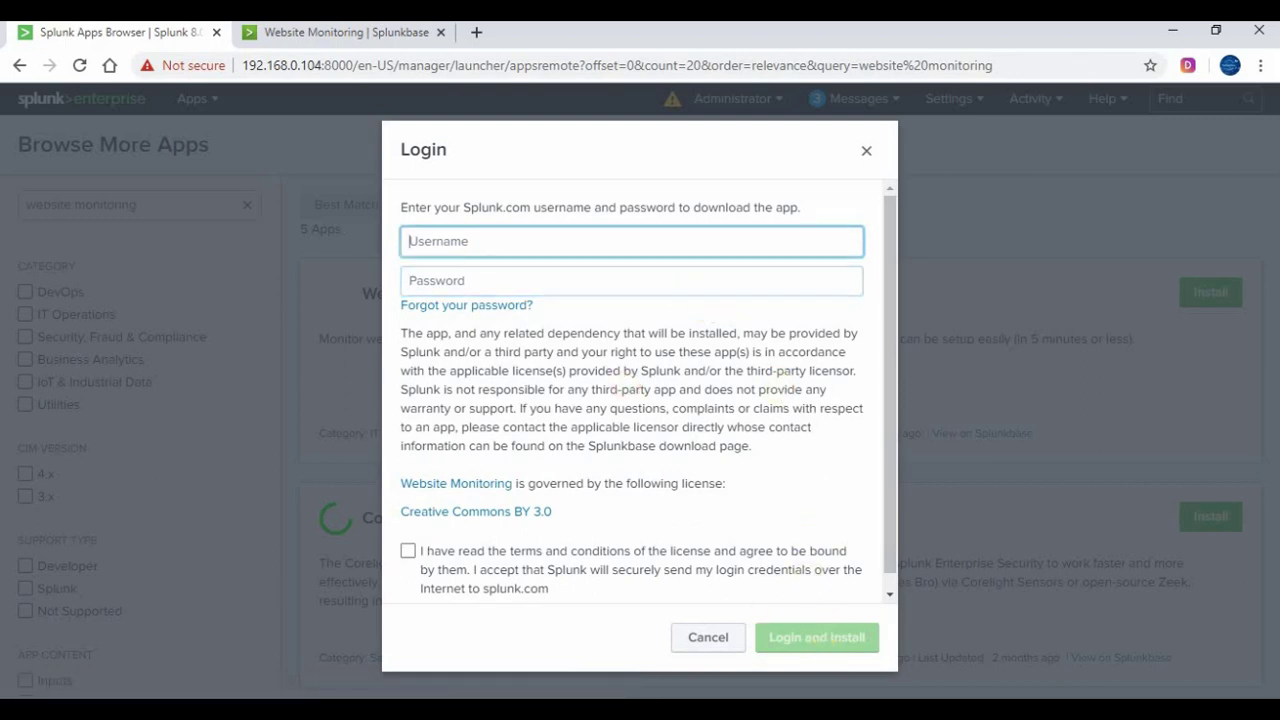
click(489, 236)
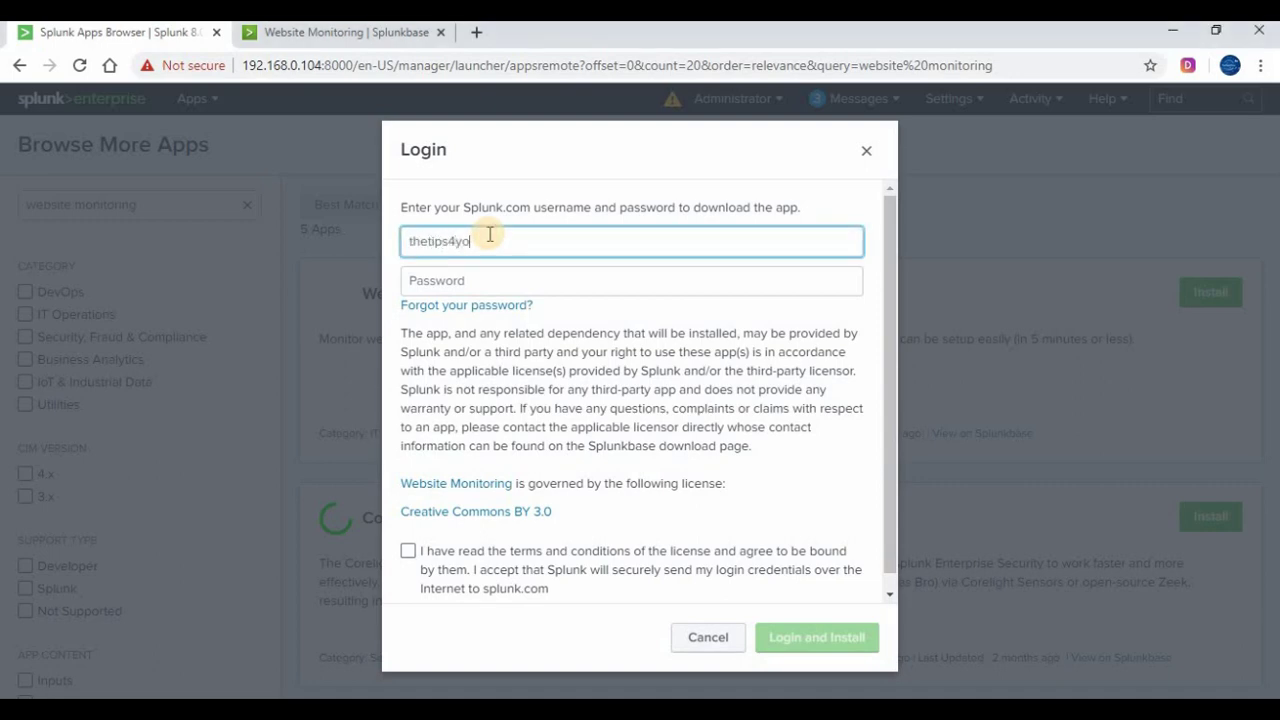
key(Tab)
text(••)
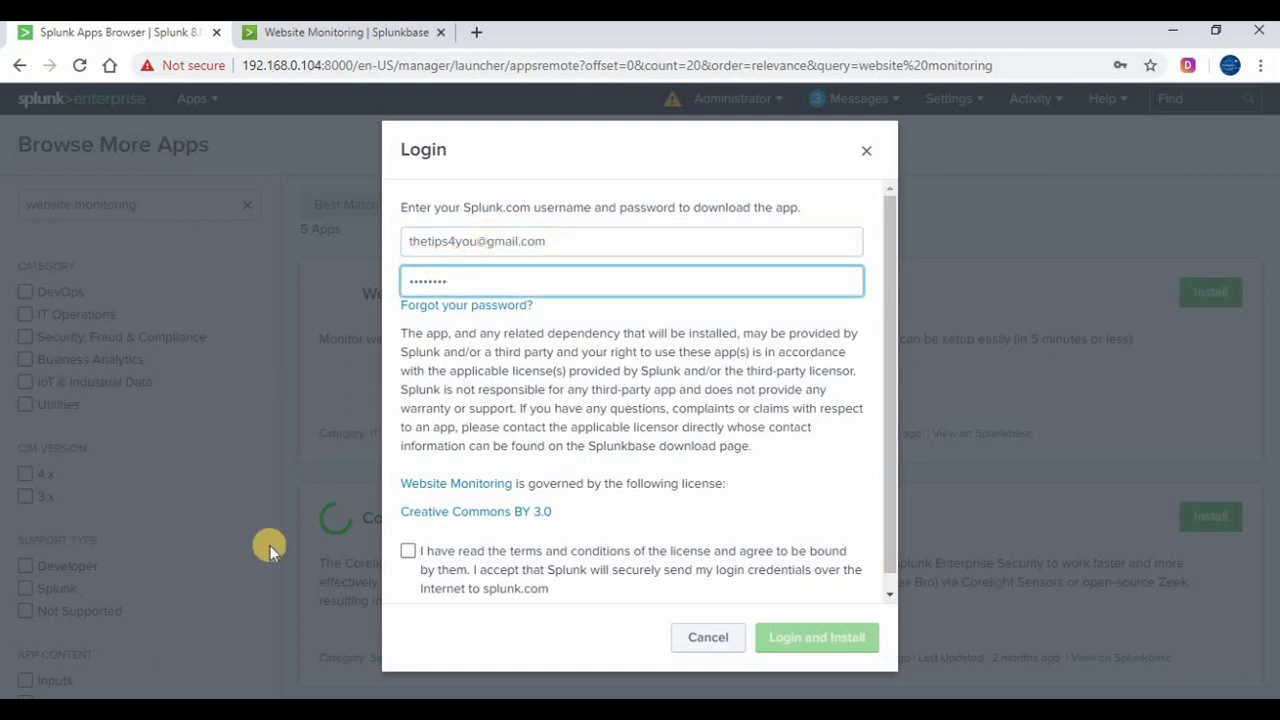
key(Tab)
key(Tab)
key(Tab)
key(Tab)
key(space)
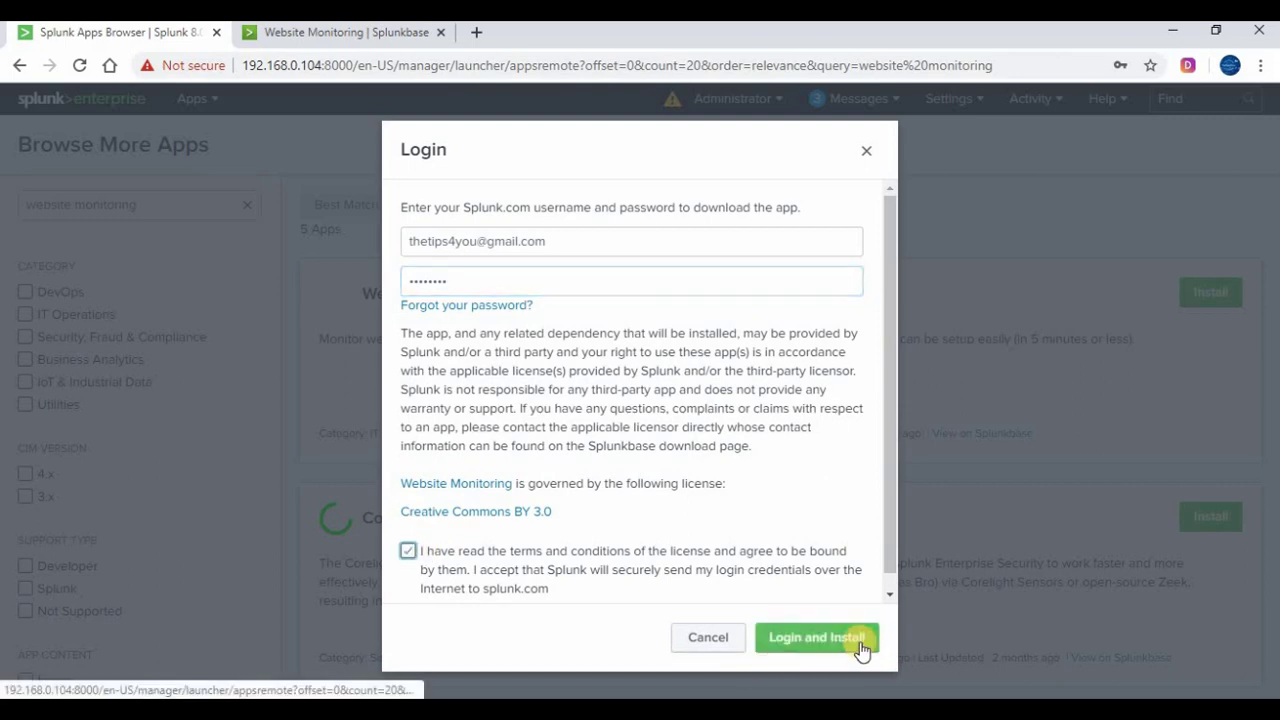
click(860, 640)
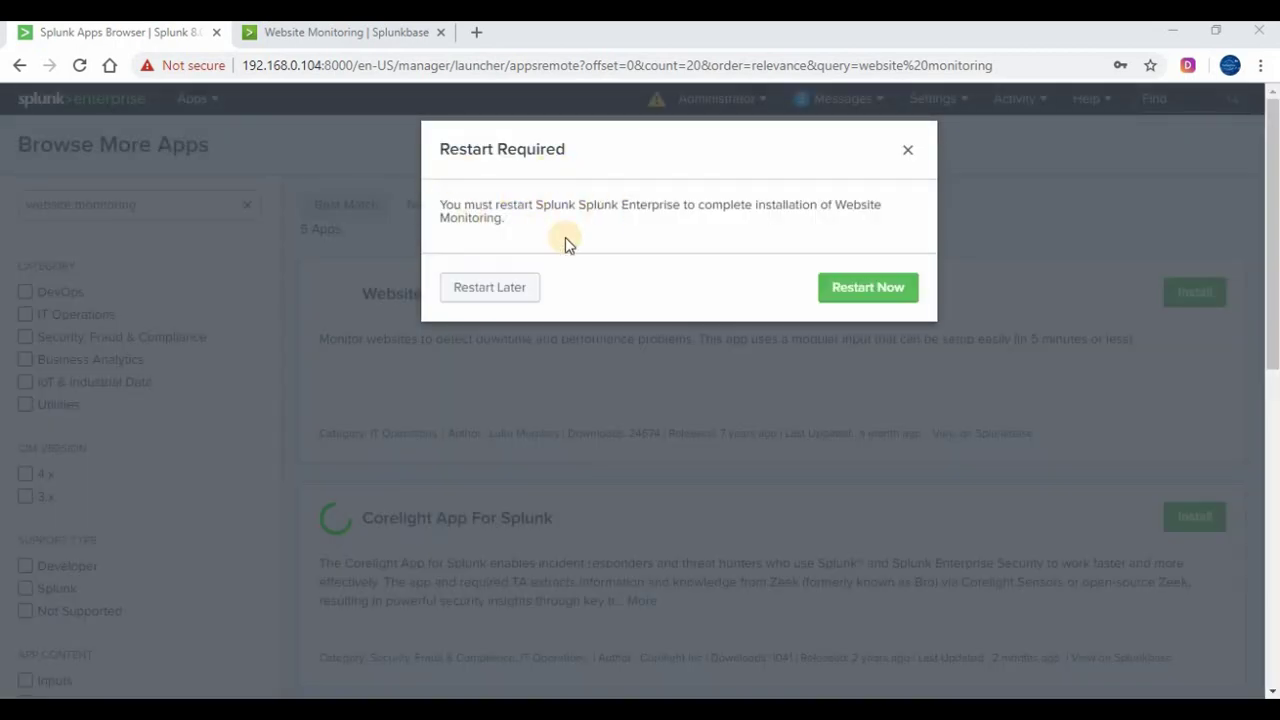
Restart Splunk now and dismiss the Restart successful notice
click(866, 293)
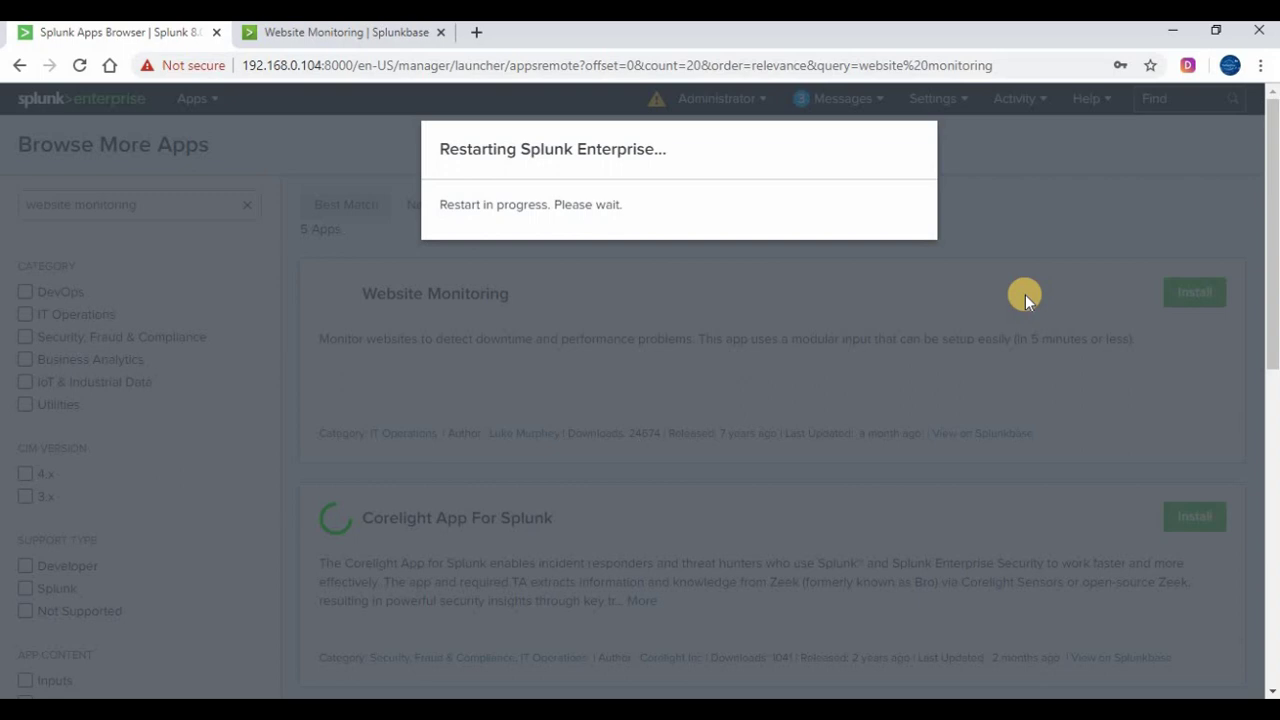
click(797, 192)
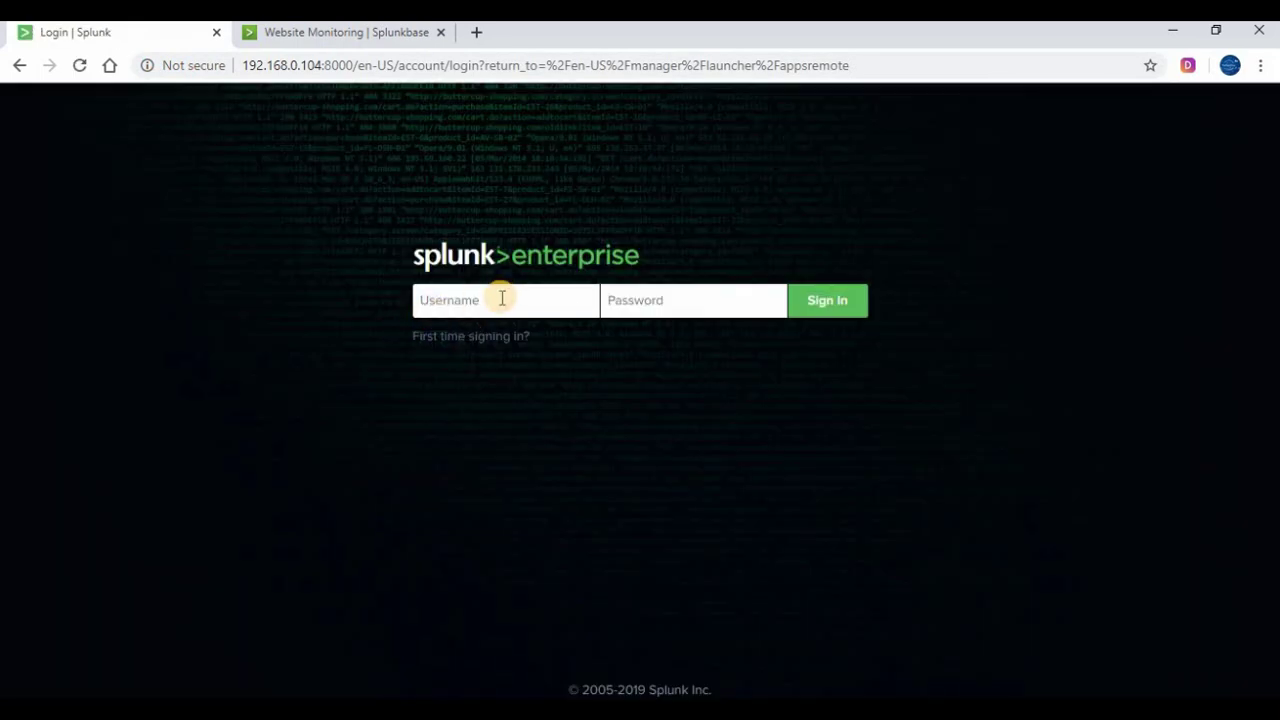
Sign back in to Splunk as the admin user
click(502, 298)
text(ad********)
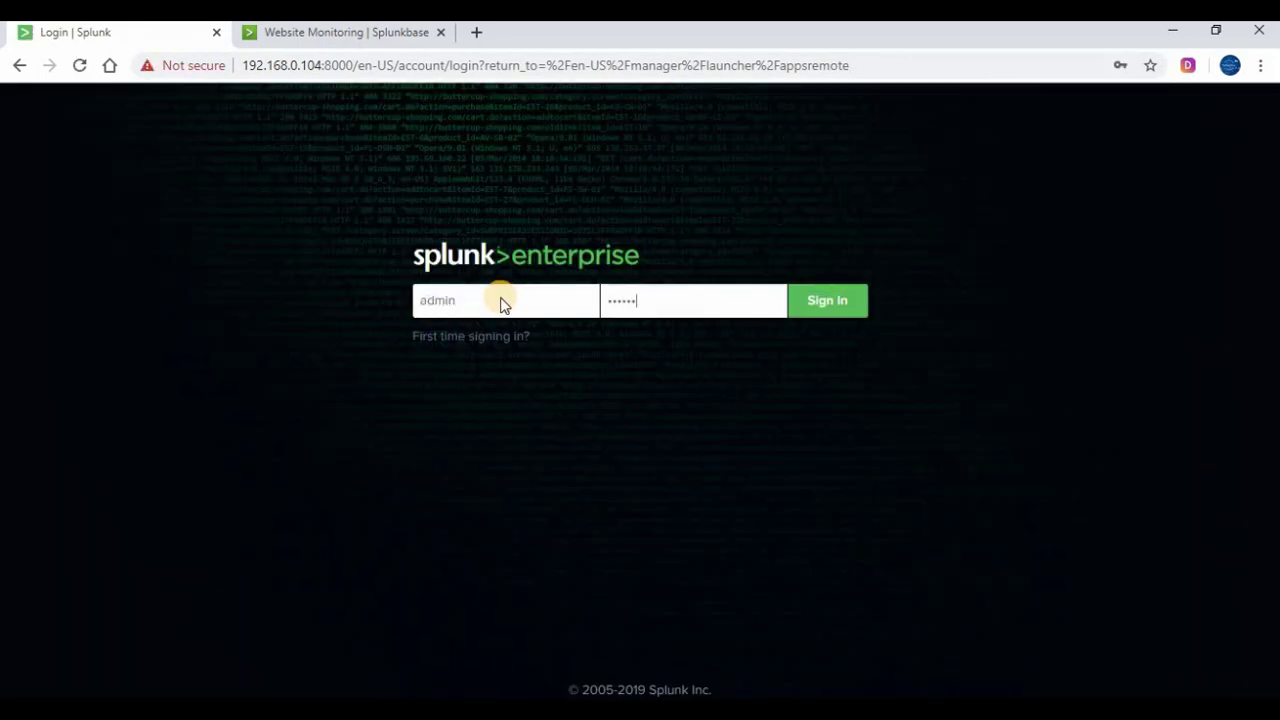
key(Return)
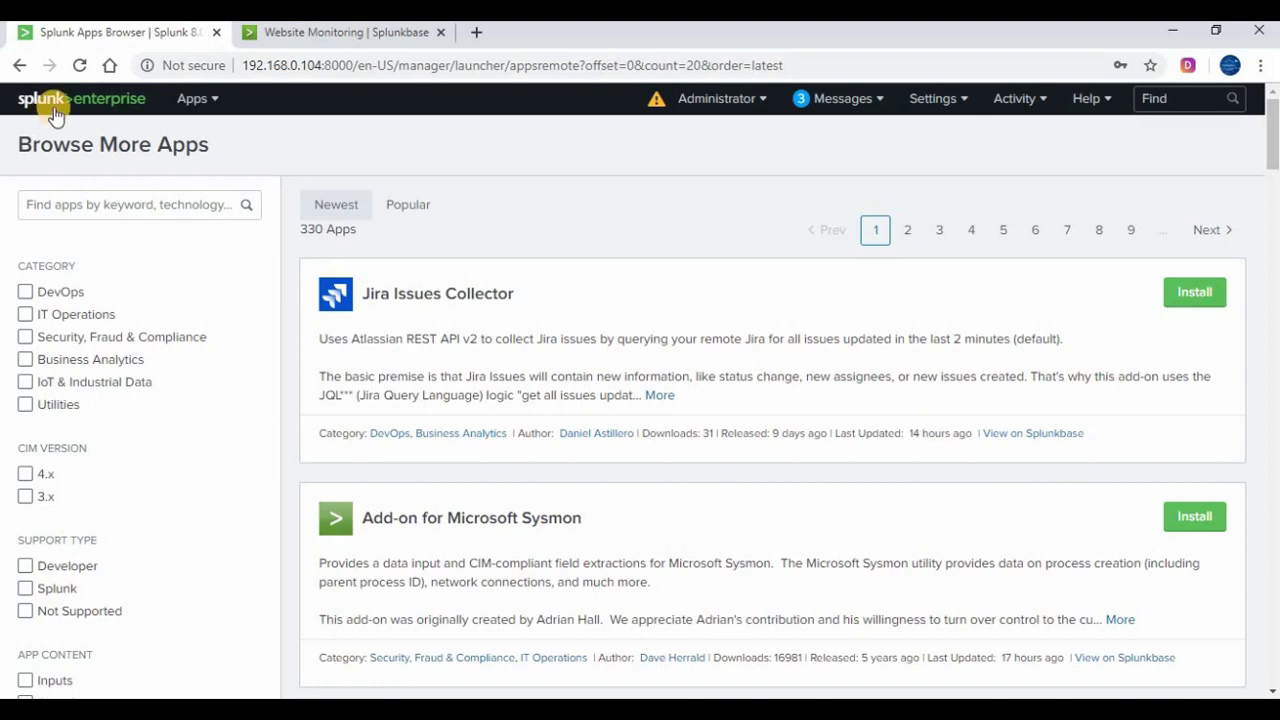
Confirm Website Monitoring is listed as Enabled in the Apps manager, then return home
click(53, 110)
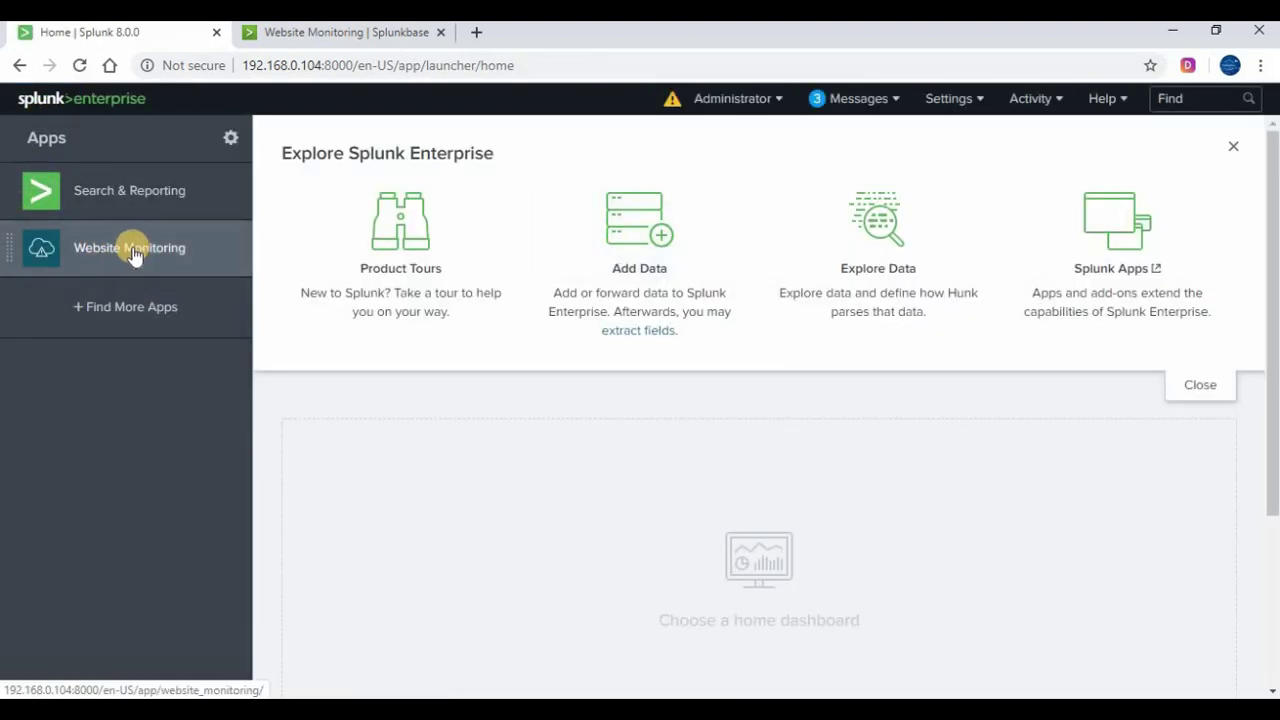
click(231, 139)
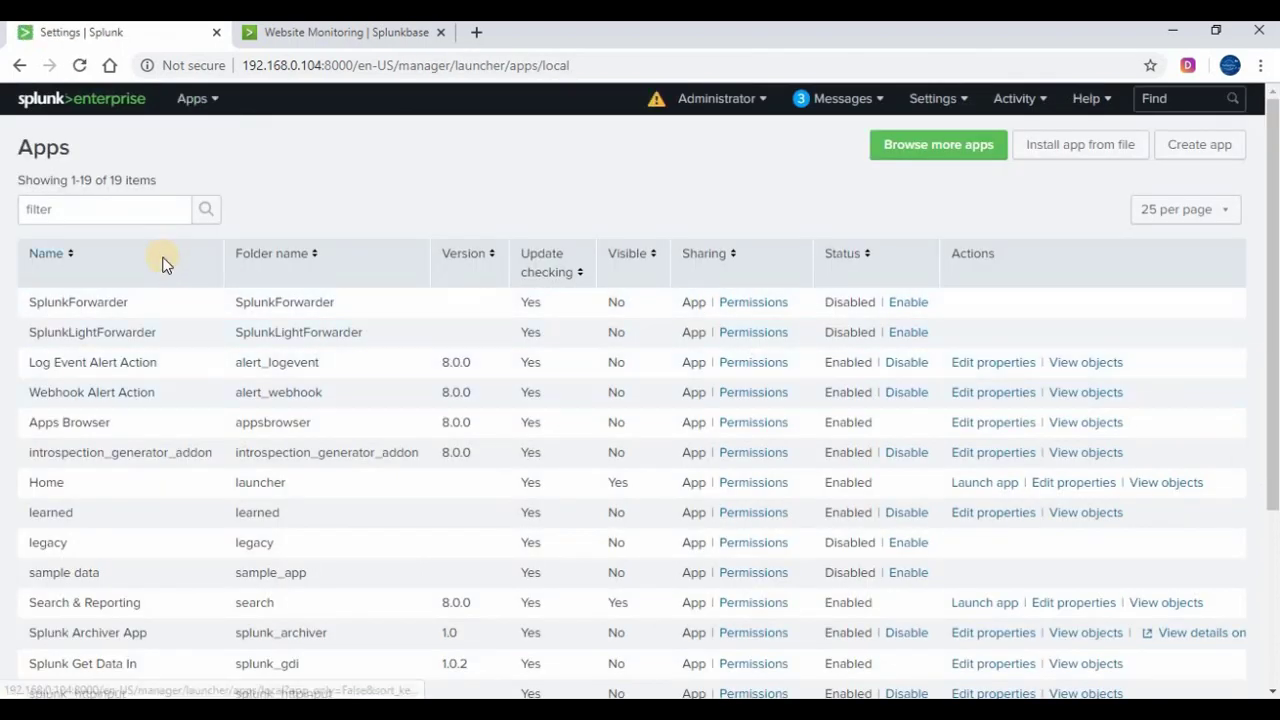
scroll(165, 265, down, 3)
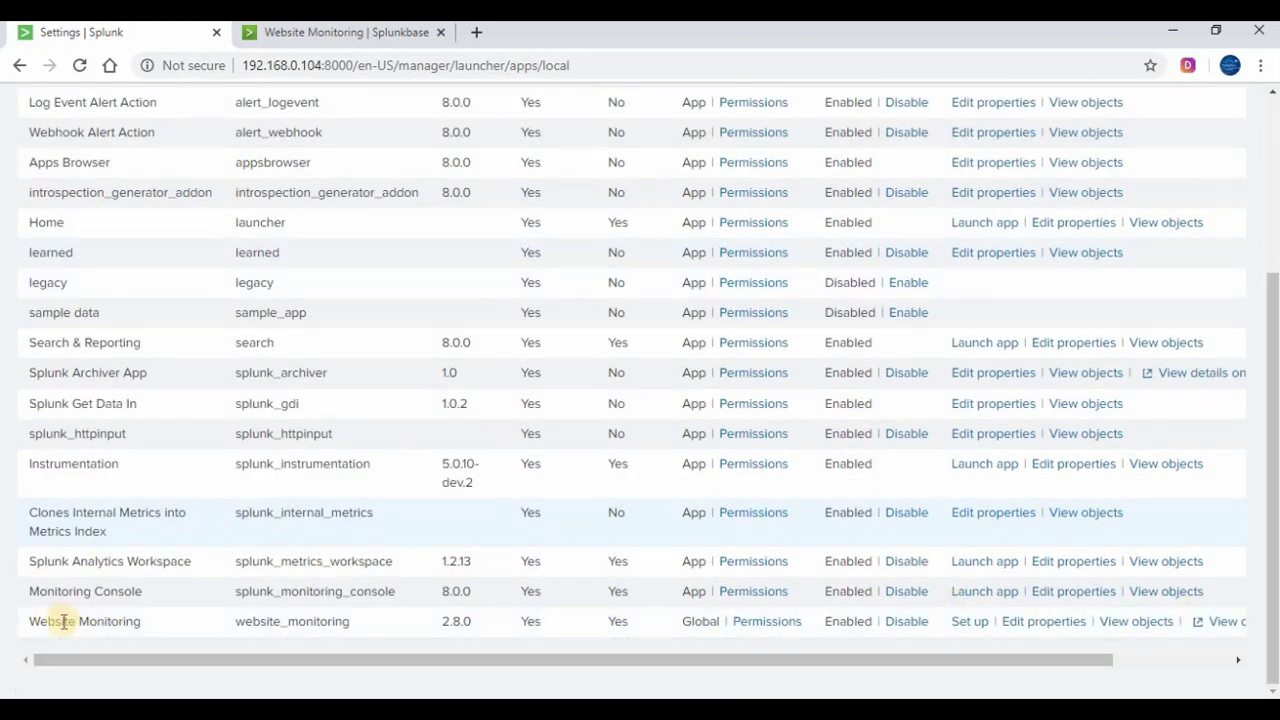
scroll(100, 529, up, 3)
click(140, 104)
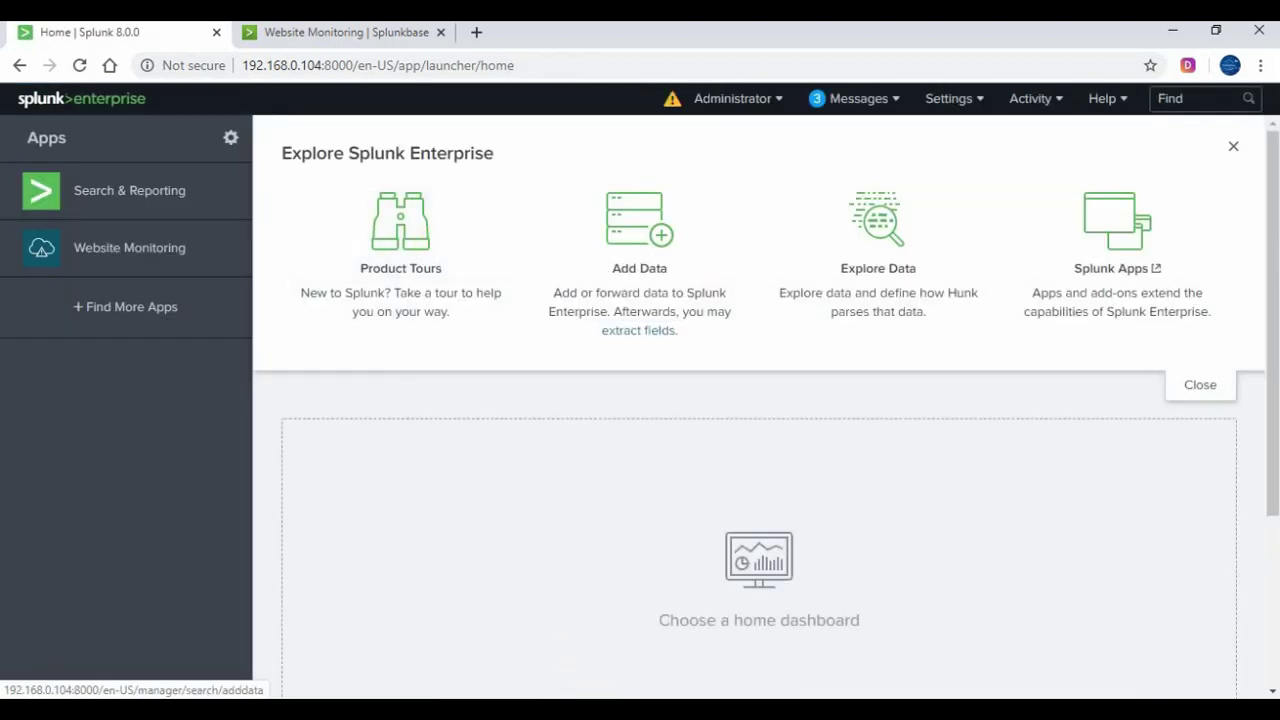
key(alt+Tab)
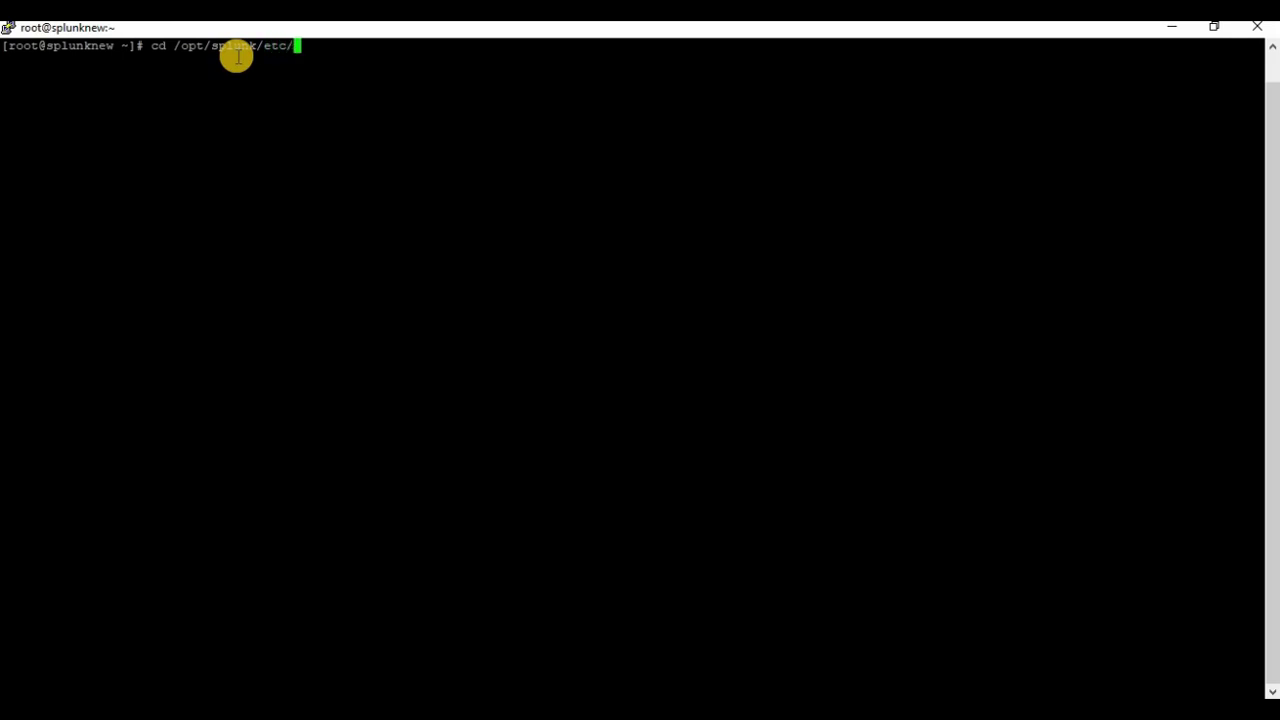
Change into /opt/splunk/etc/apps/ and list the installed app directories
key(Return)
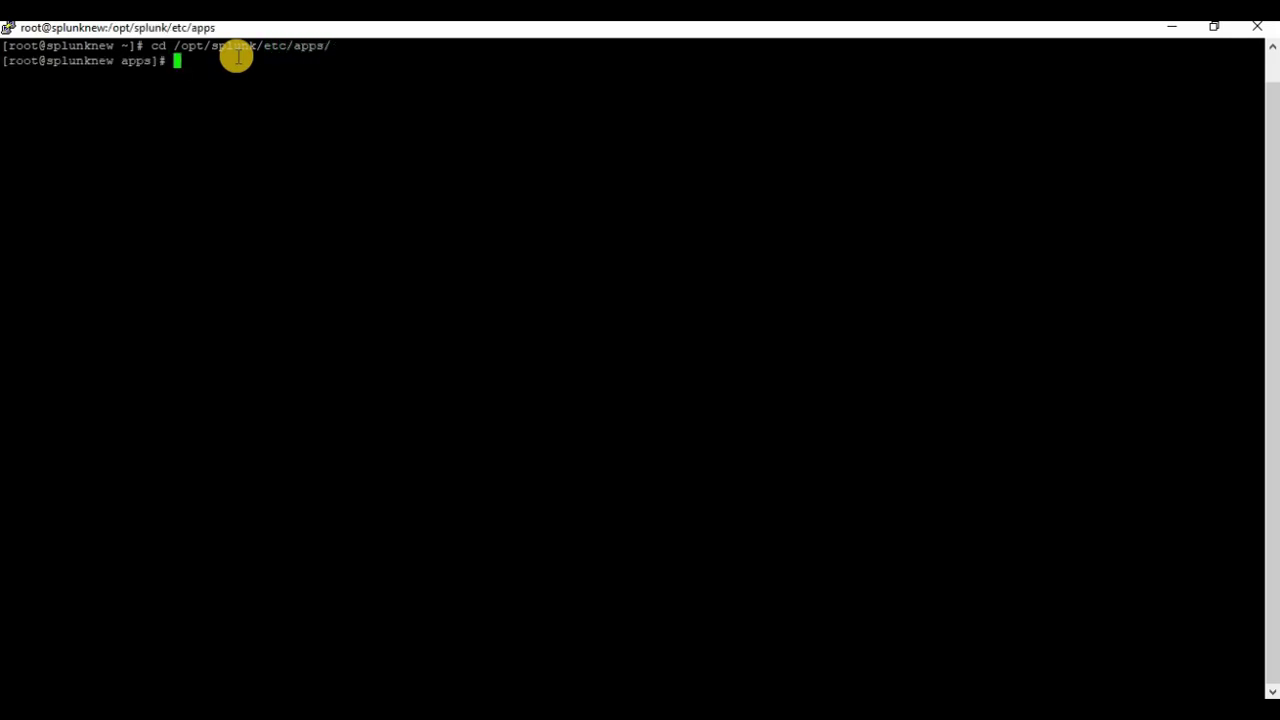
key(Return)
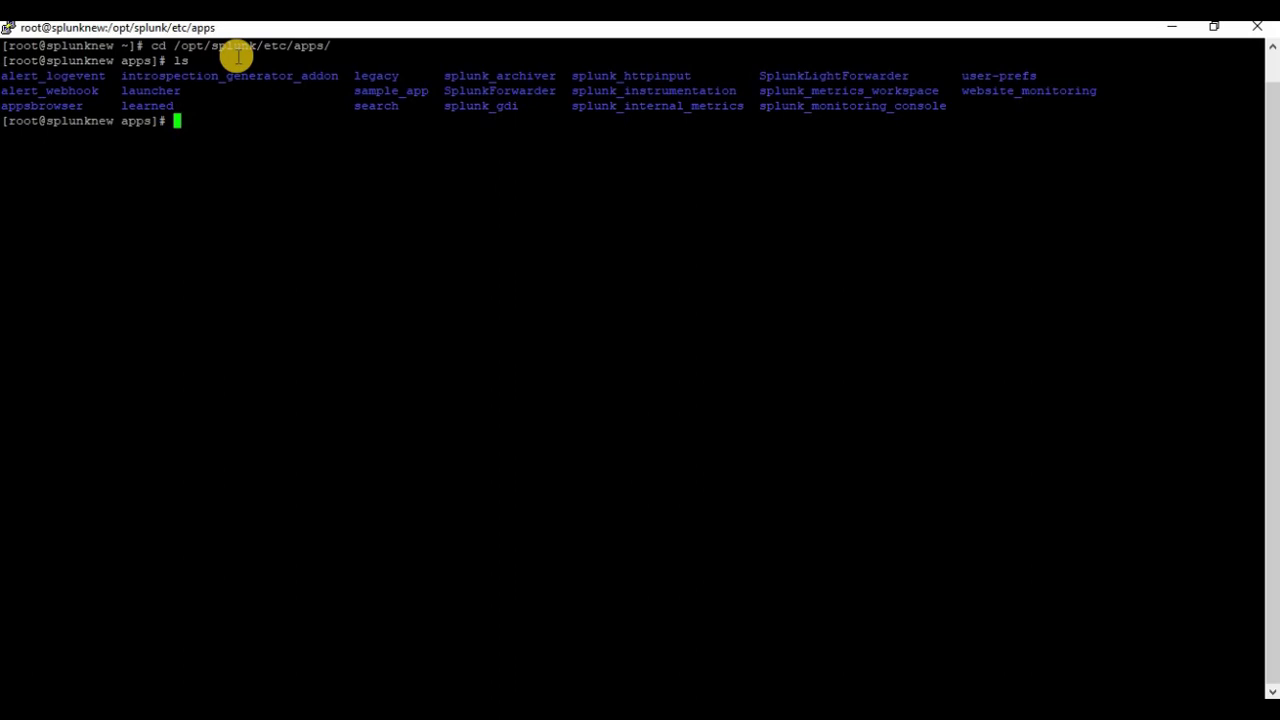
double_click(1011, 90)
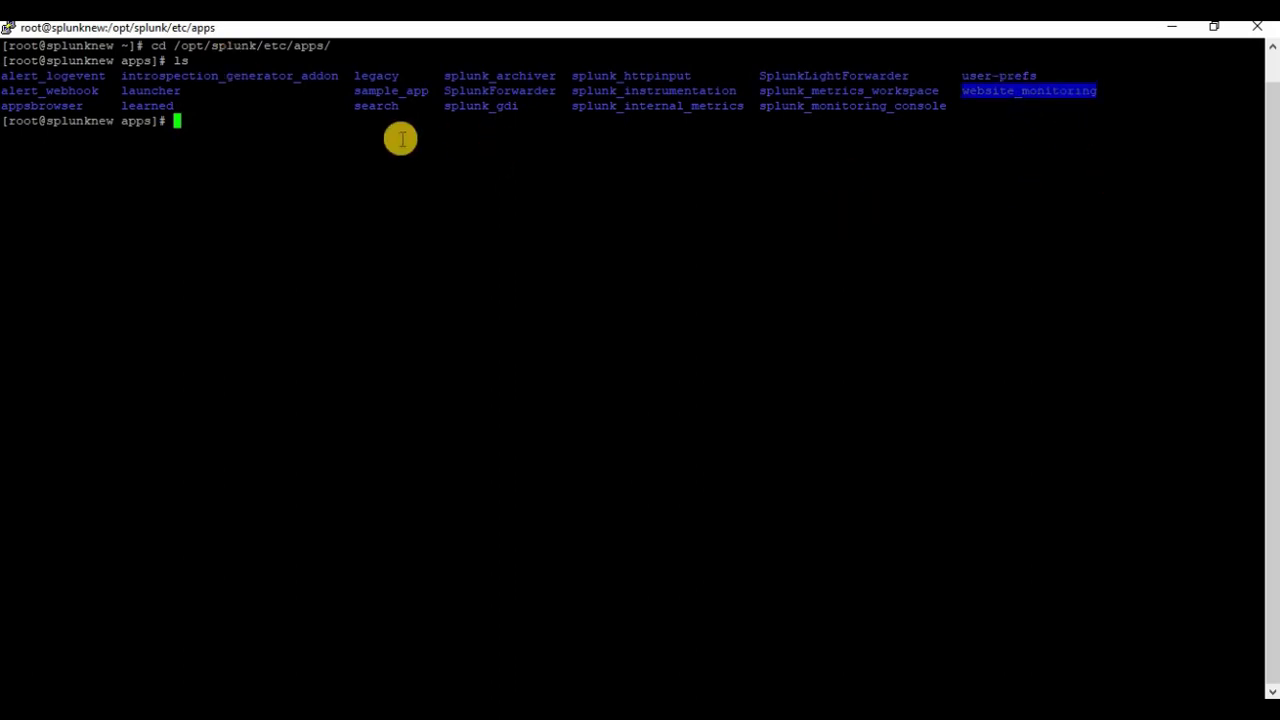
click(350, 127)
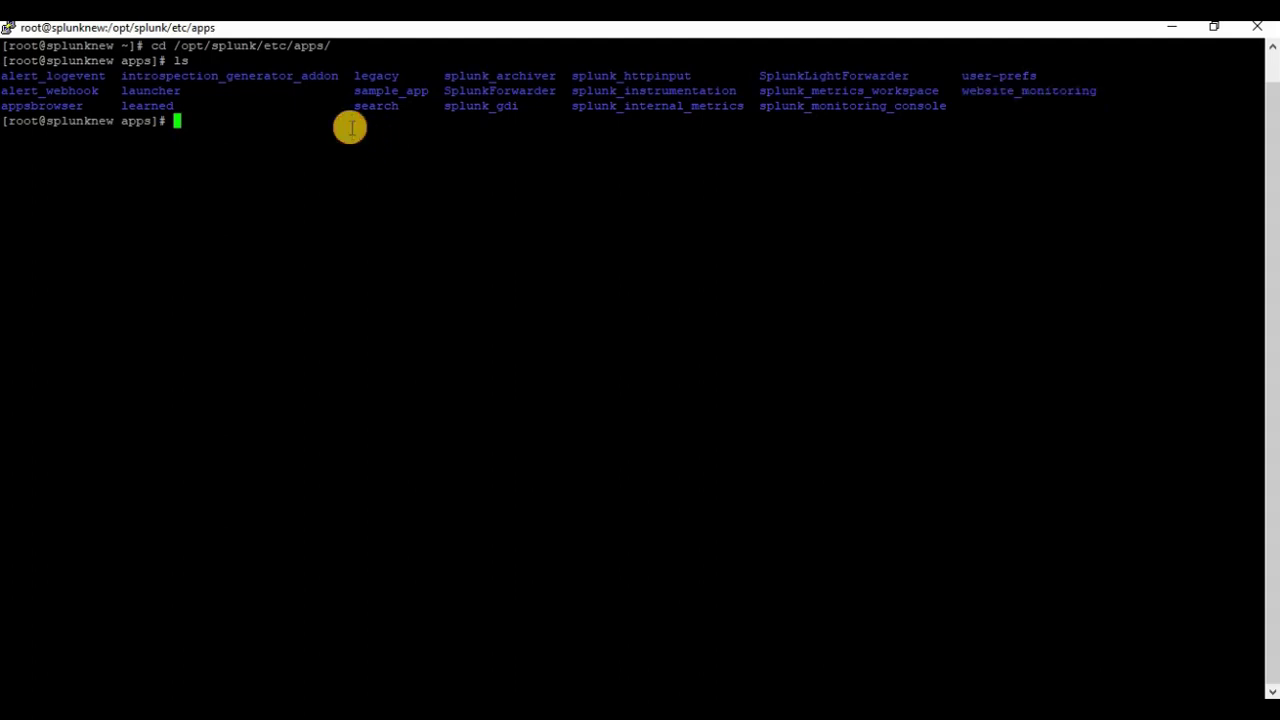
Enter the website_monitoring directory and list its files
text(cd we)
key(Tab)
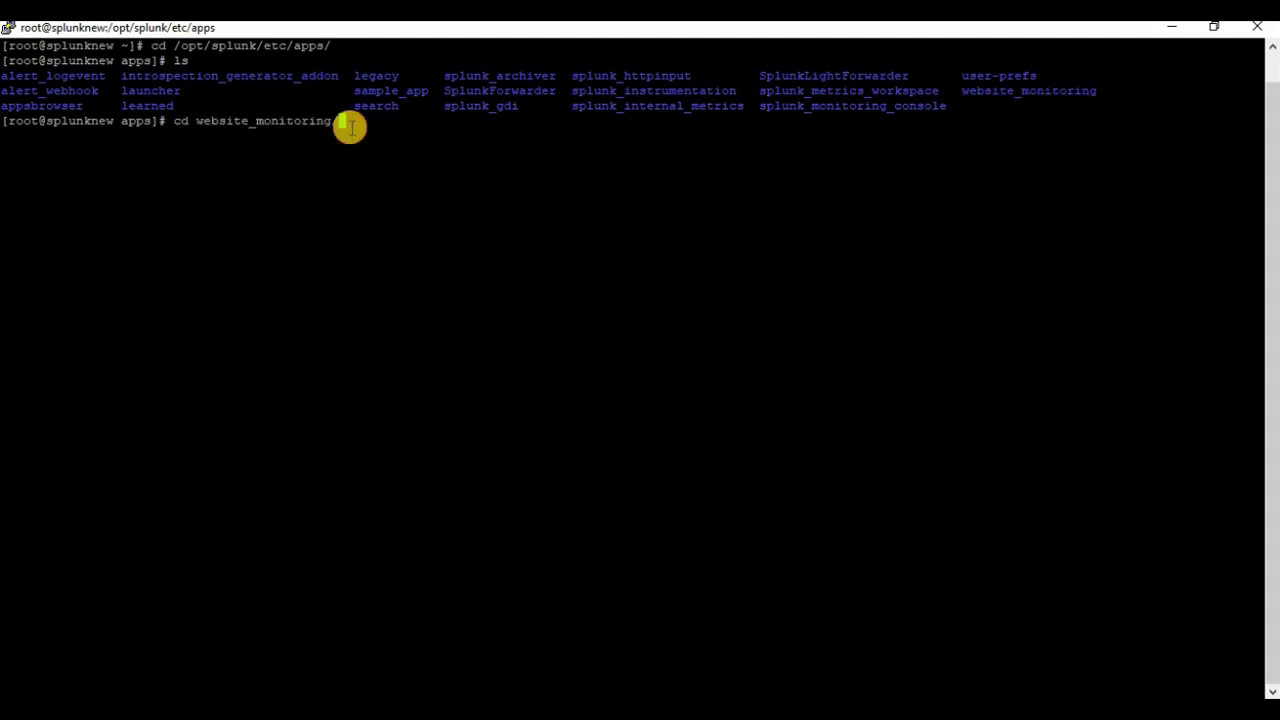
key(Return)
text(ls)
key(Return)
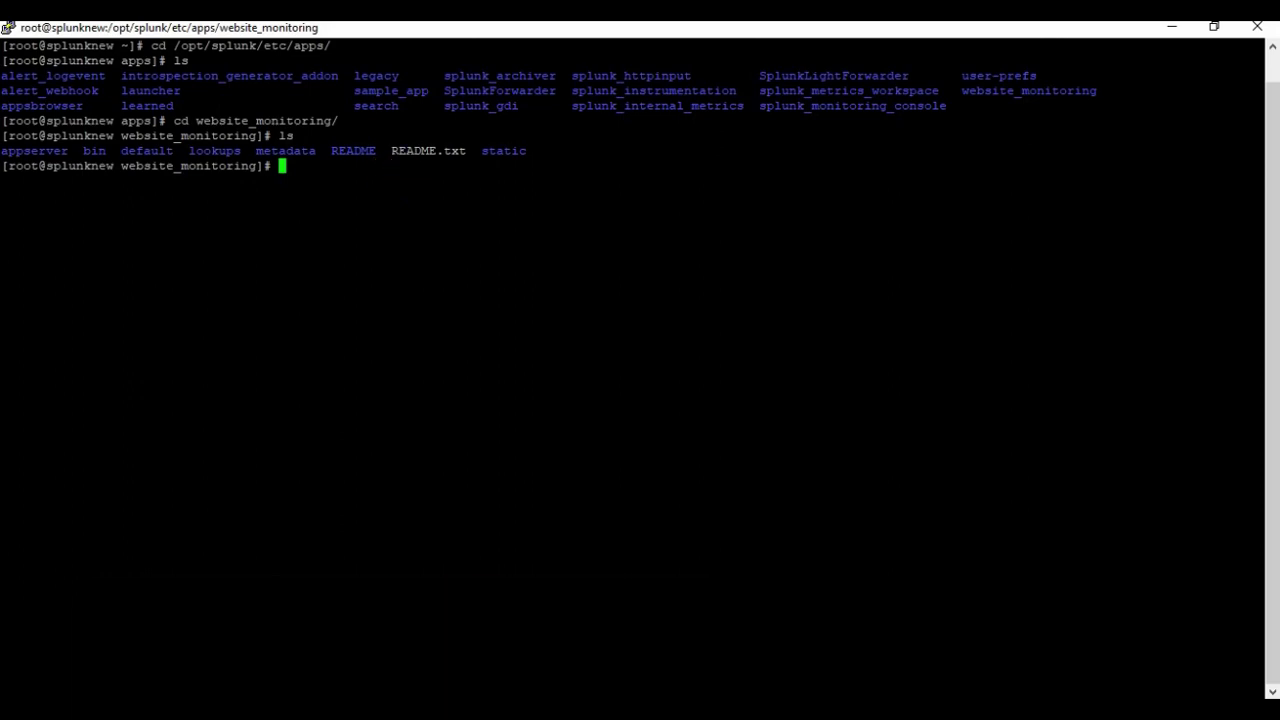
click(484, 630)
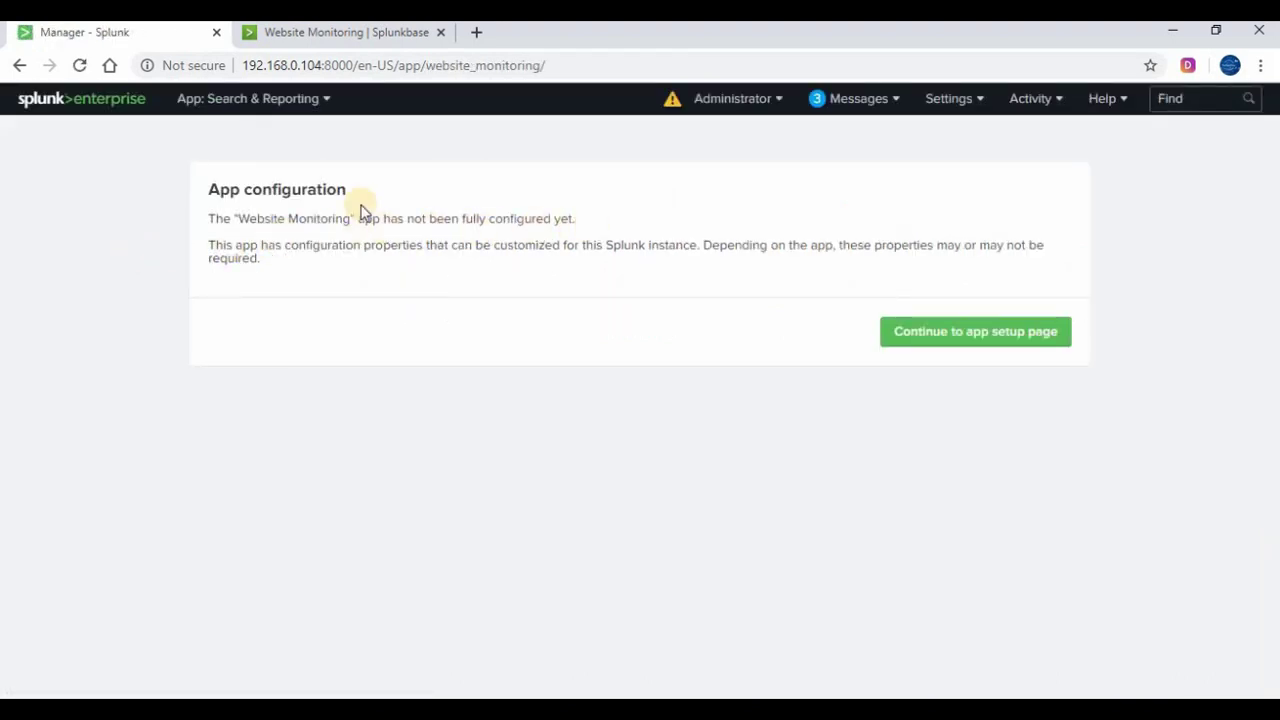
Continue from the app-not-configured notice to Website Monitoring's Configuration setup page
drag(224, 216, 571, 226)
drag(449, 244, 541, 242)
triple_click(541, 242)
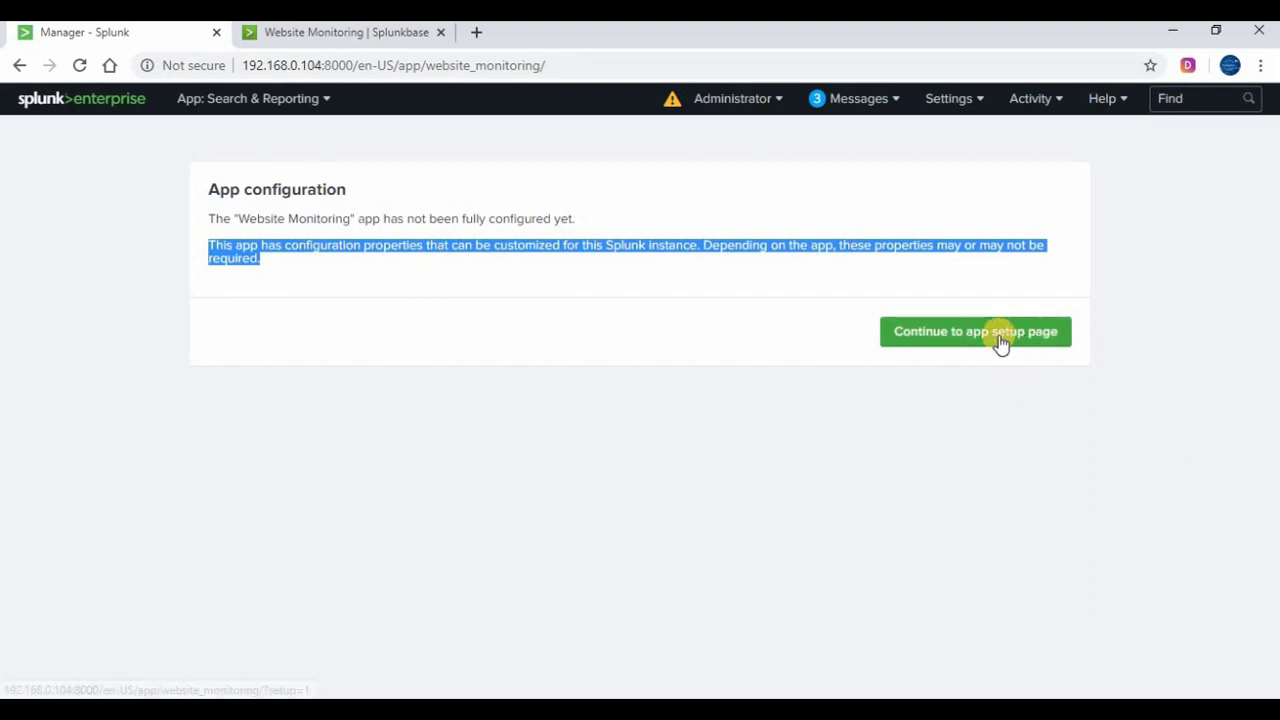
click(1064, 340)
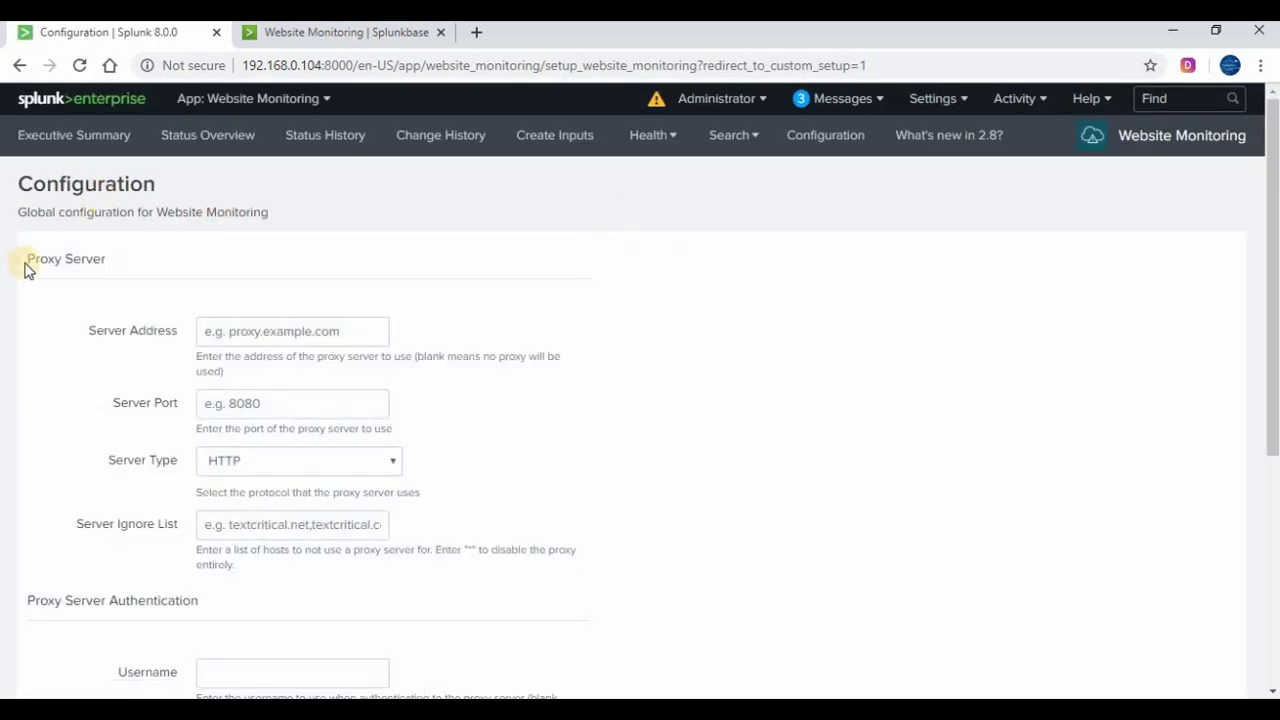
drag(32, 262, 111, 266)
click(266, 286)
Save the Website Monitoring configuration with empty proxy fields and Thread Limit 200
scroll(380, 150, down, 1)
scroll(380, 150, down, 1)
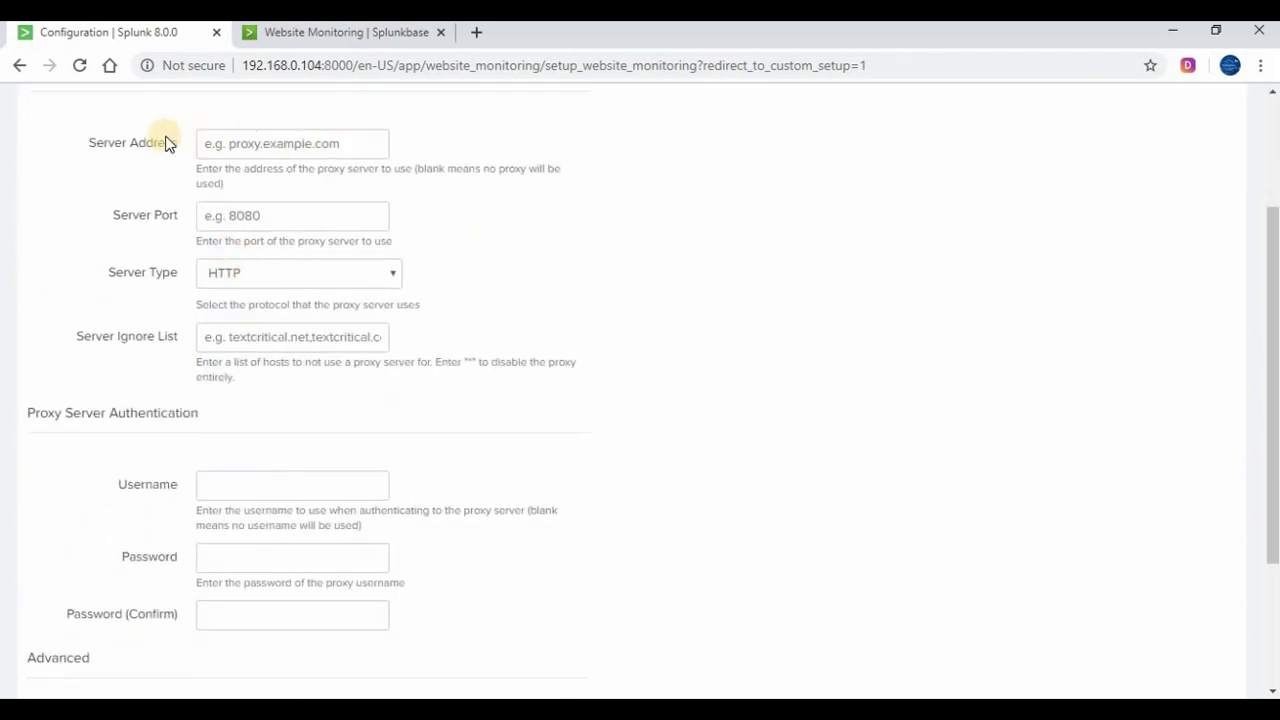
scroll(286, 371, down, 2)
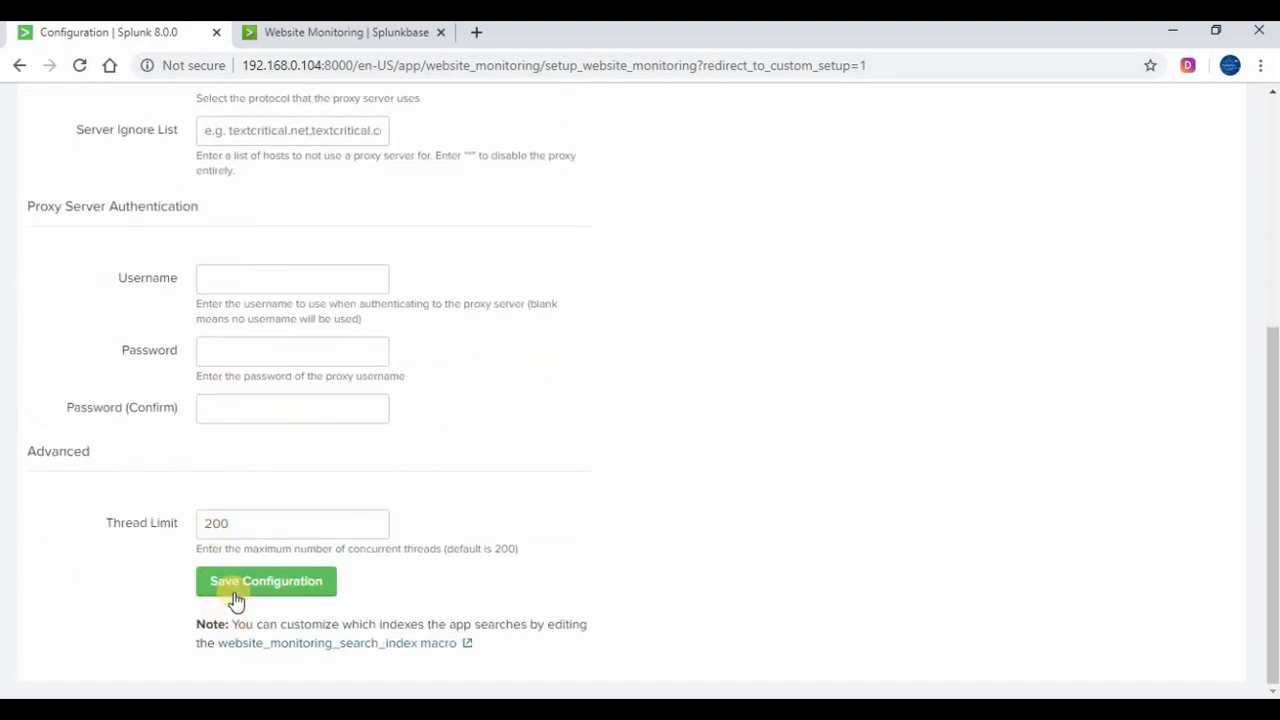
click(270, 594)
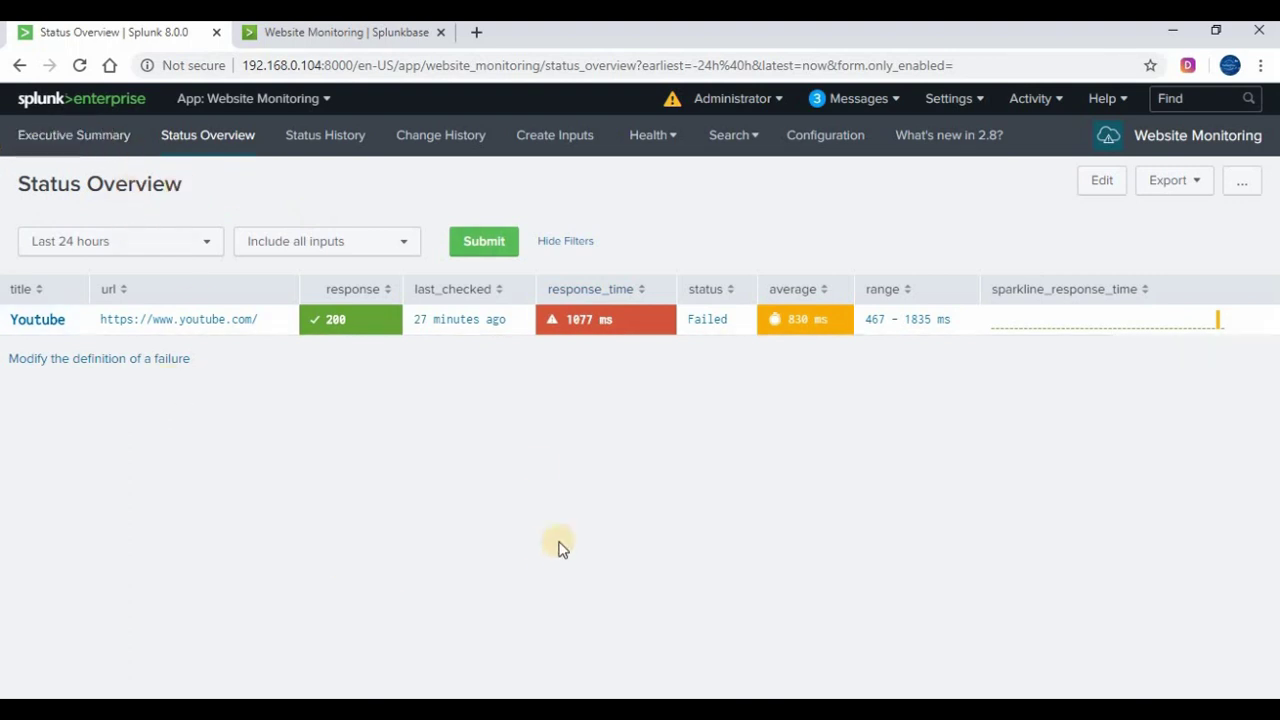
Browse the Executive Summary, Status Overview, Status History and Change History dashboards, then open Create Inputs
click(36, 133)
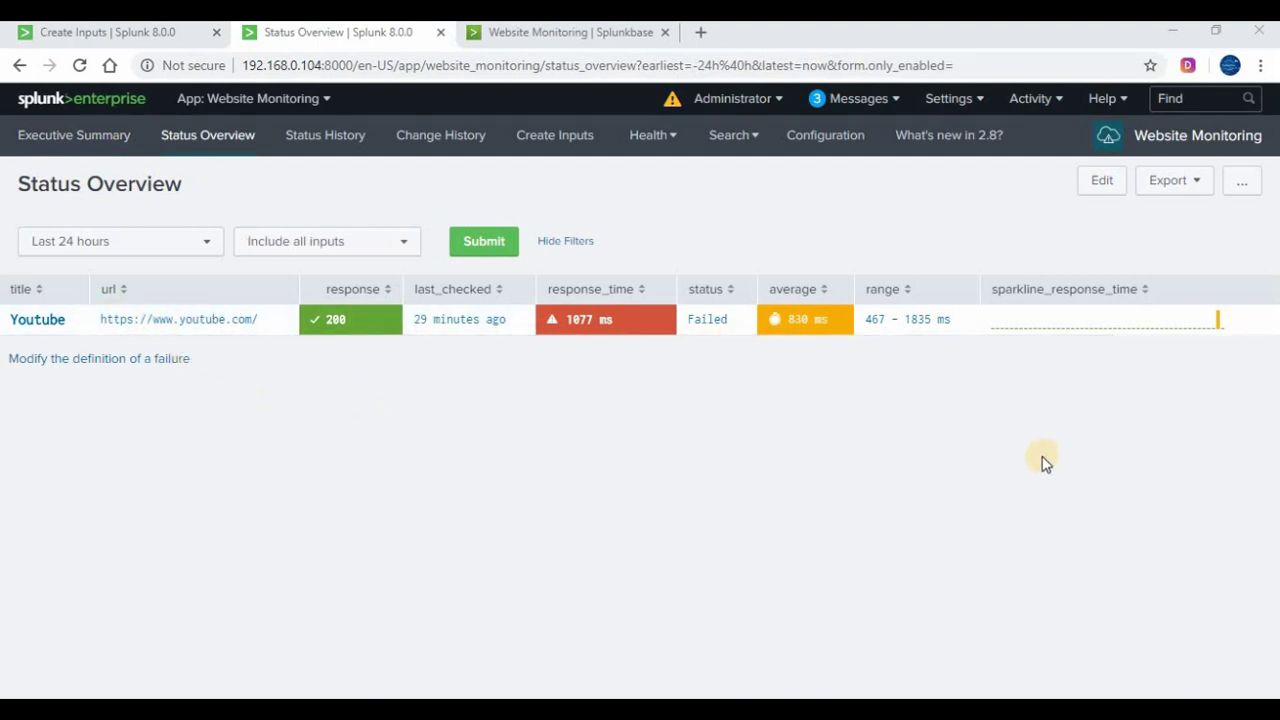
click(98, 141)
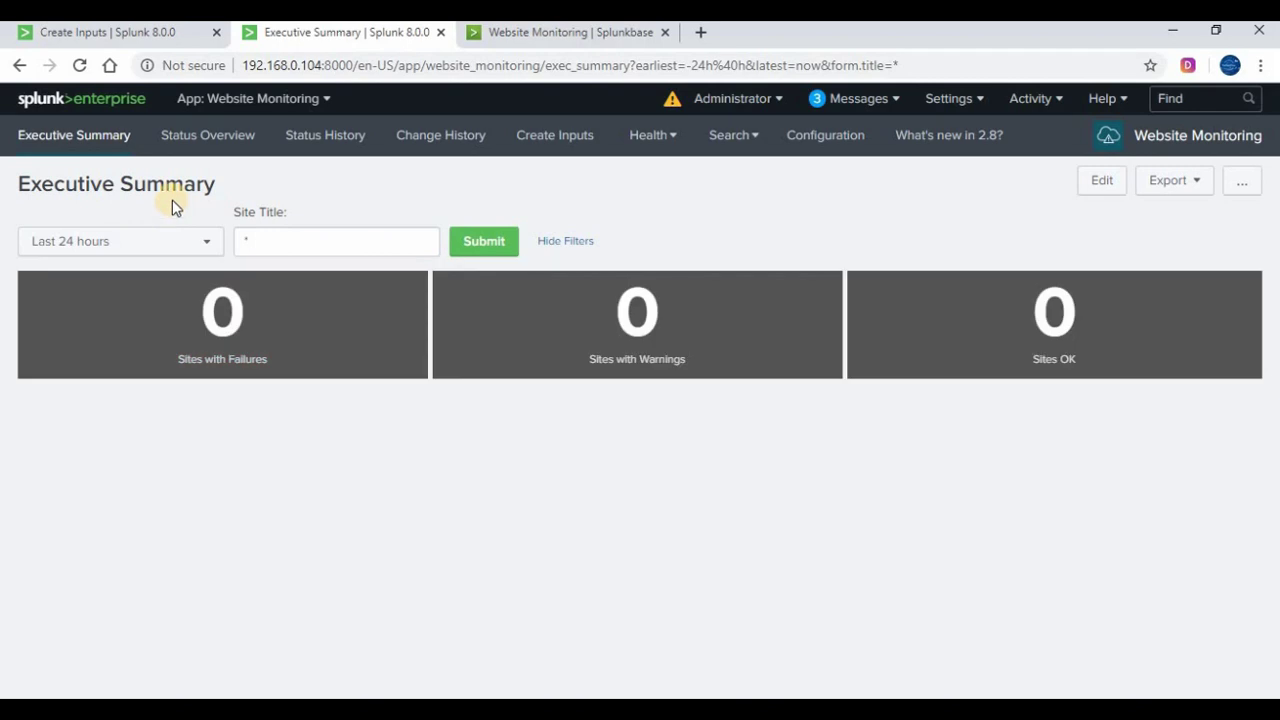
click(225, 135)
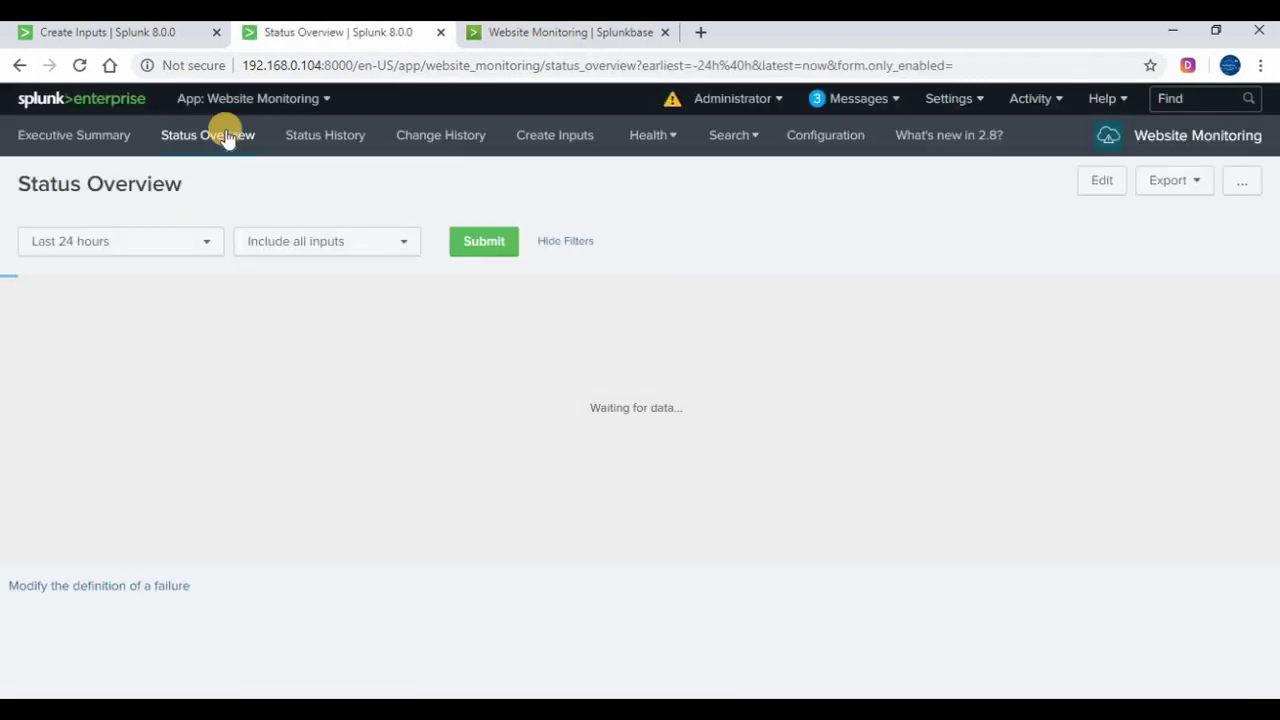
click(362, 137)
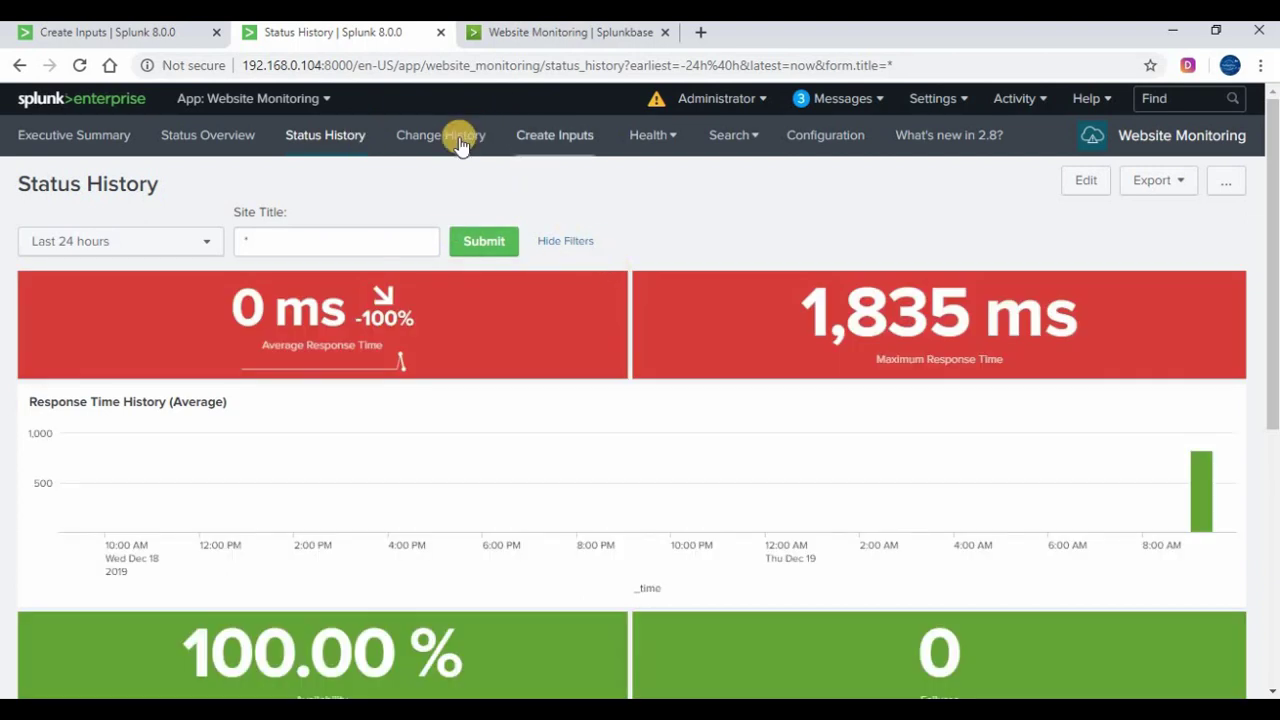
click(461, 145)
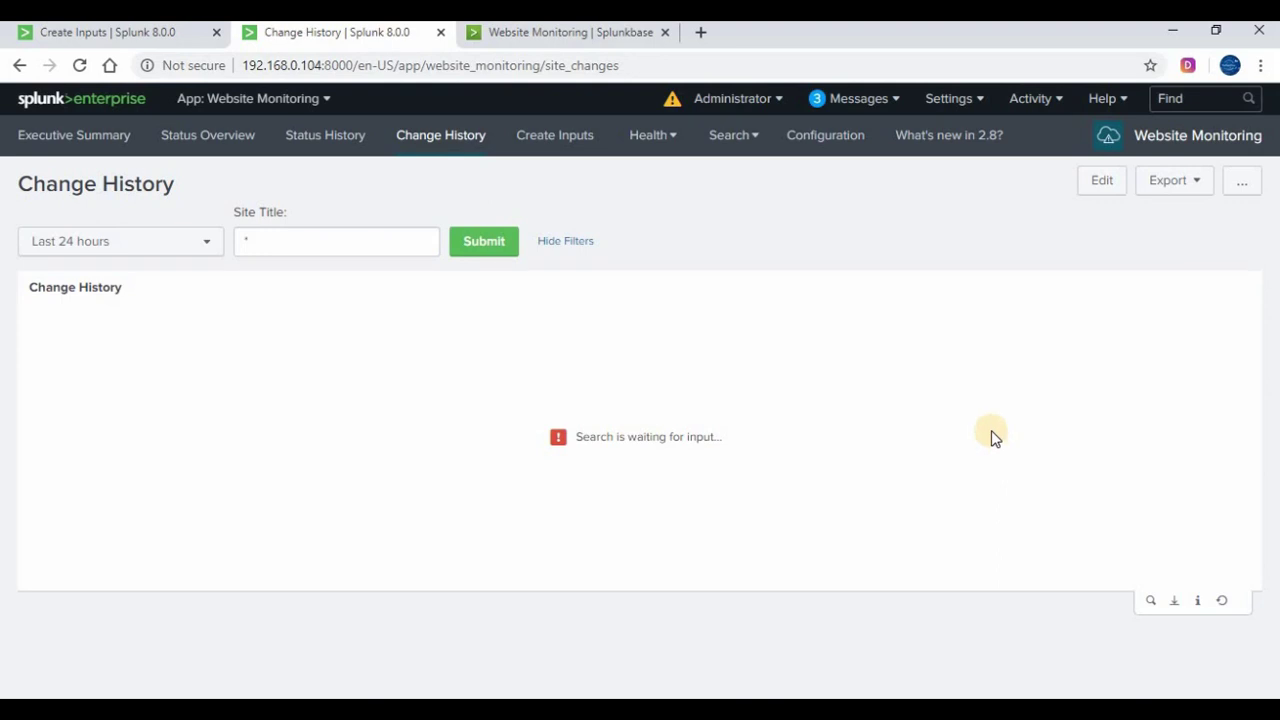
click(563, 139)
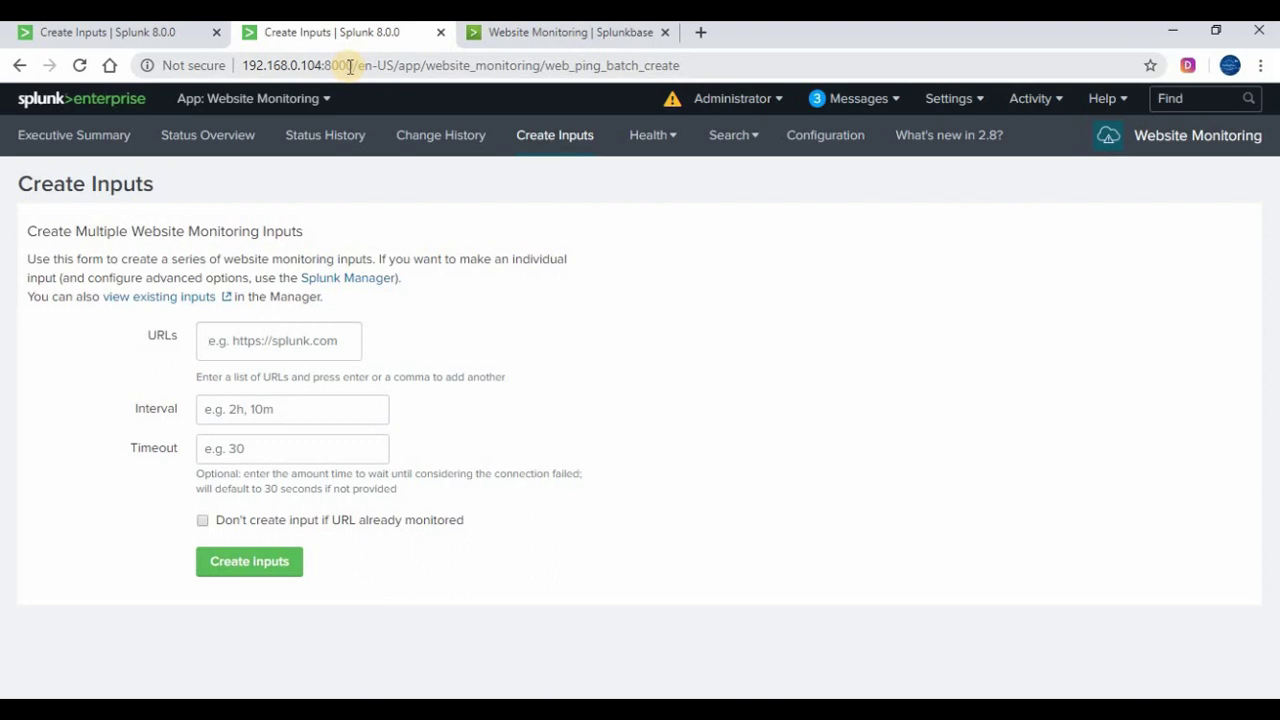
click(231, 352)
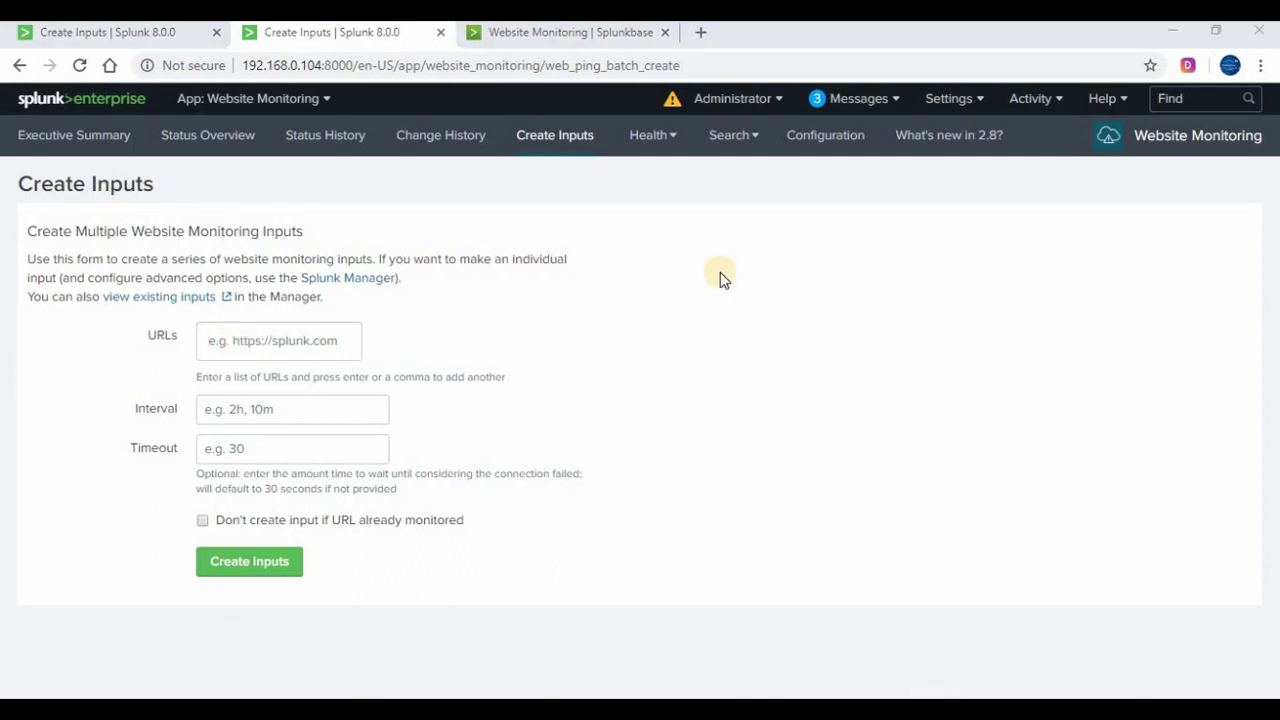
click(557, 37)
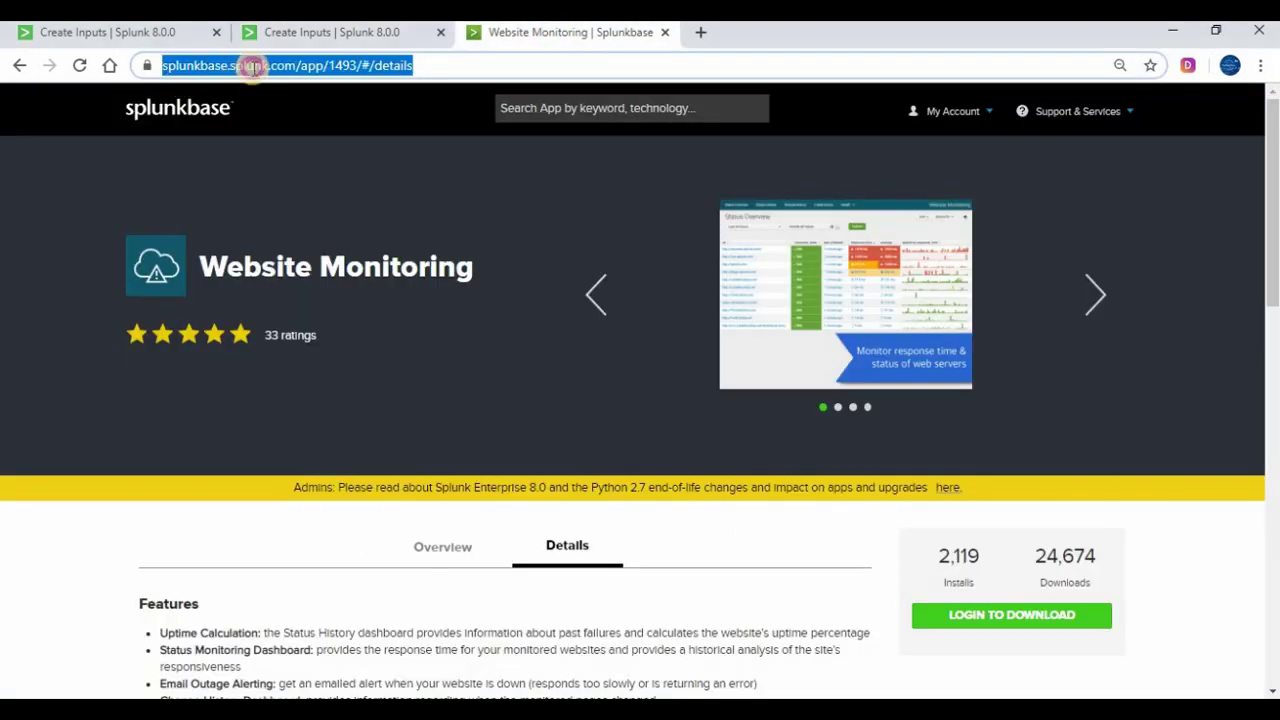
click(335, 65)
shift+click(162, 65)
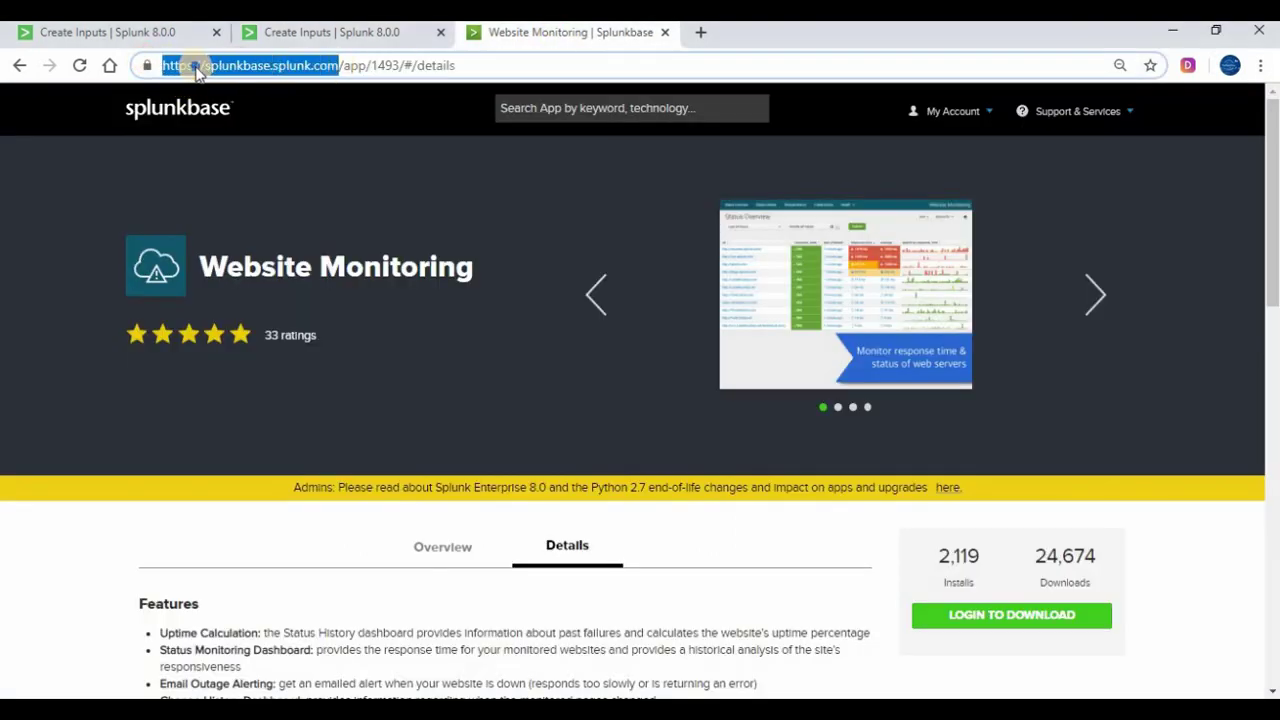
right_click(196, 66)
click(245, 169)
click(341, 35)
right_click(267, 348)
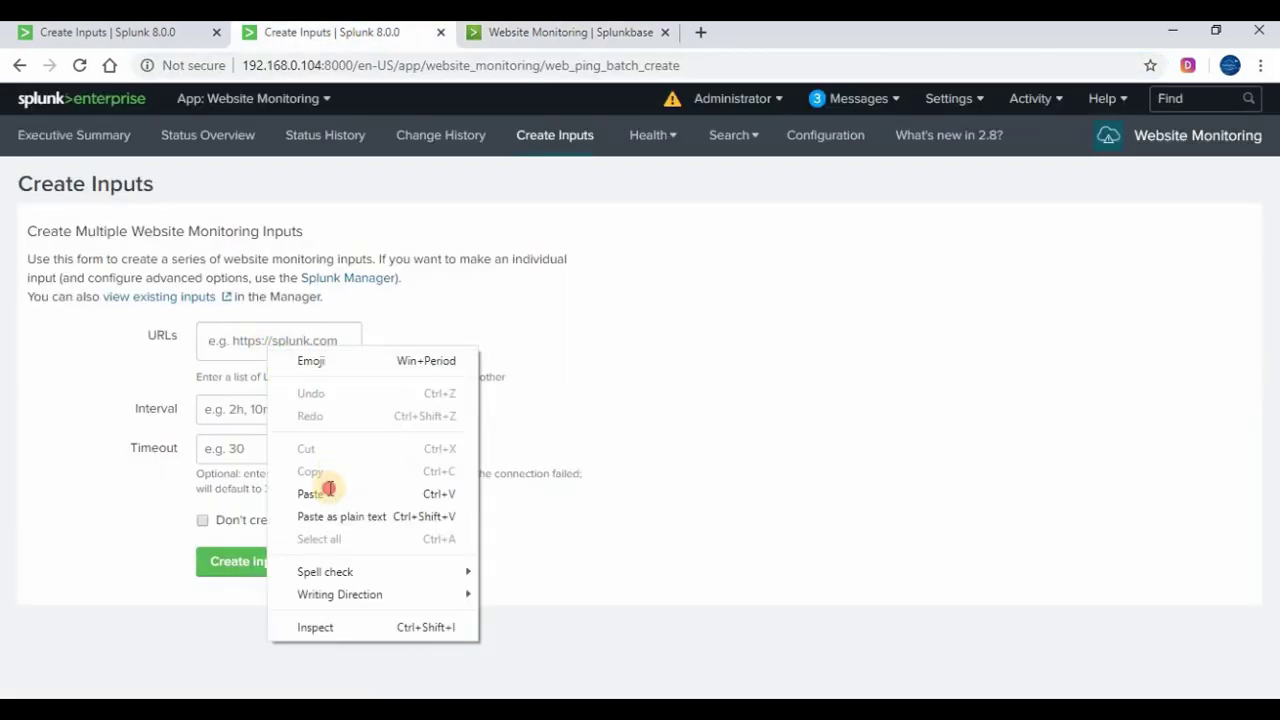
click(329, 491)
Enter interval 1s and timeout 30s, then submit the Create Inputs form
click(303, 409)
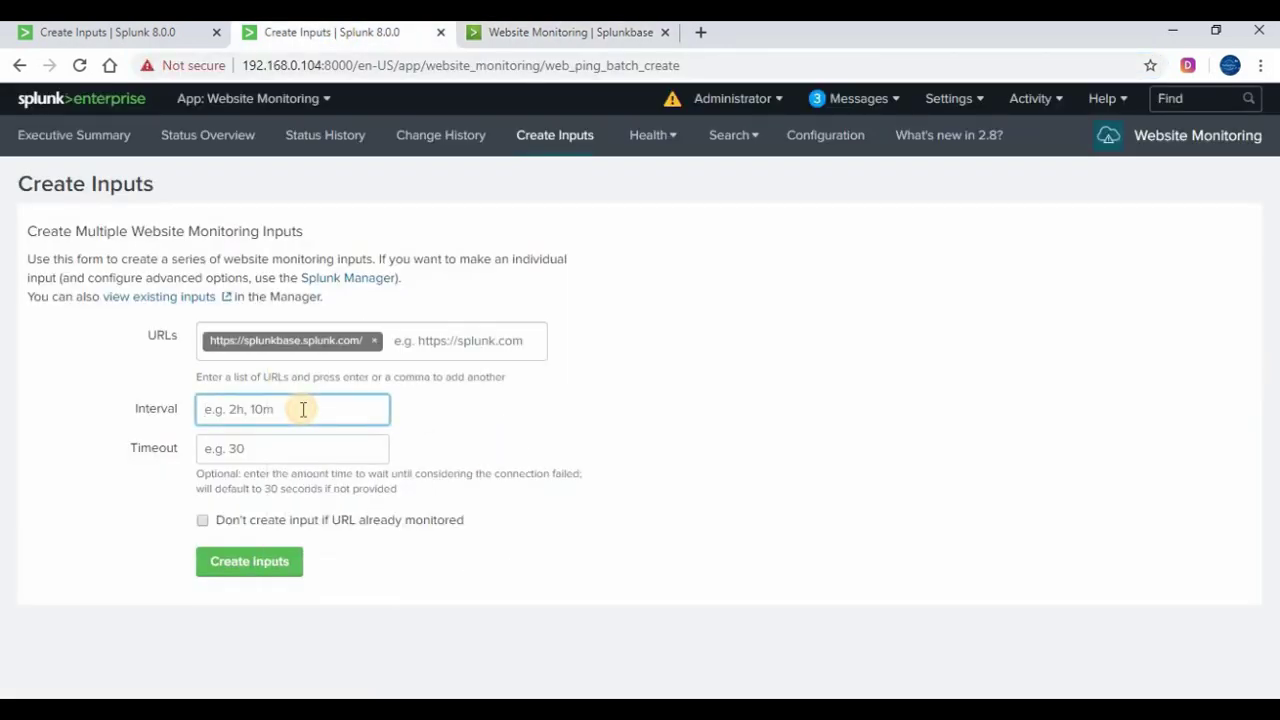
click(231, 424)
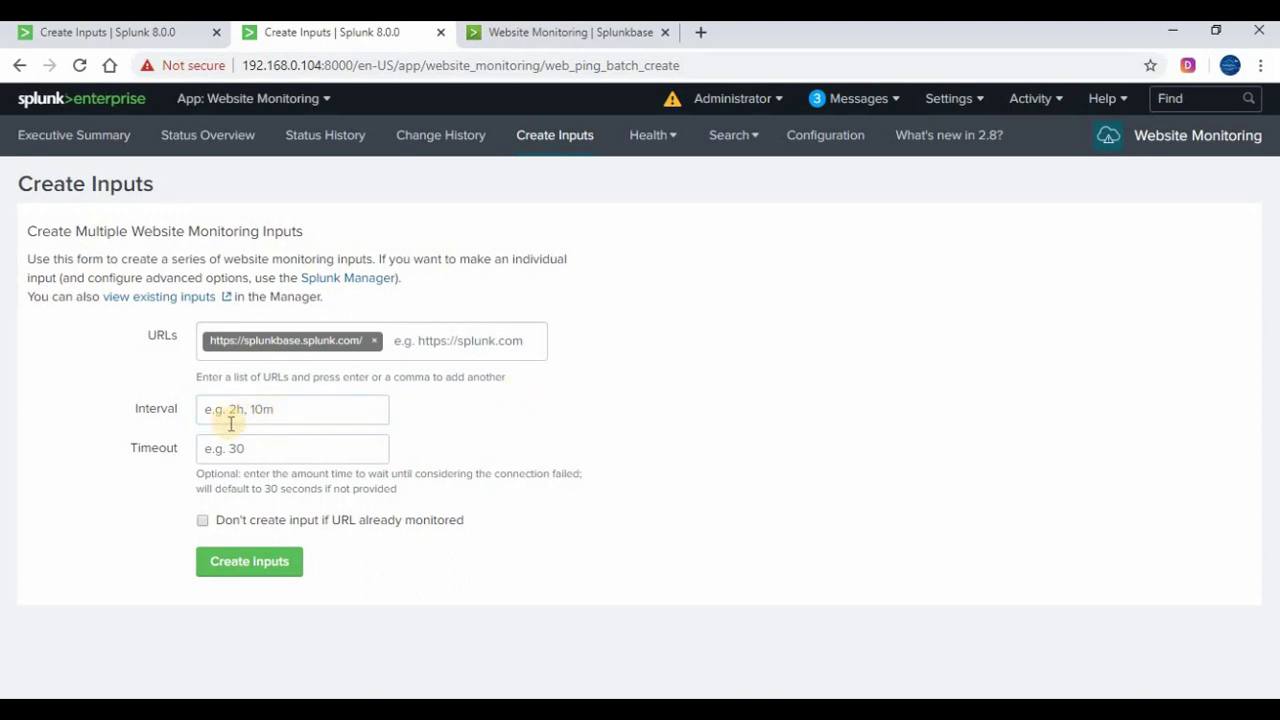
click(233, 406)
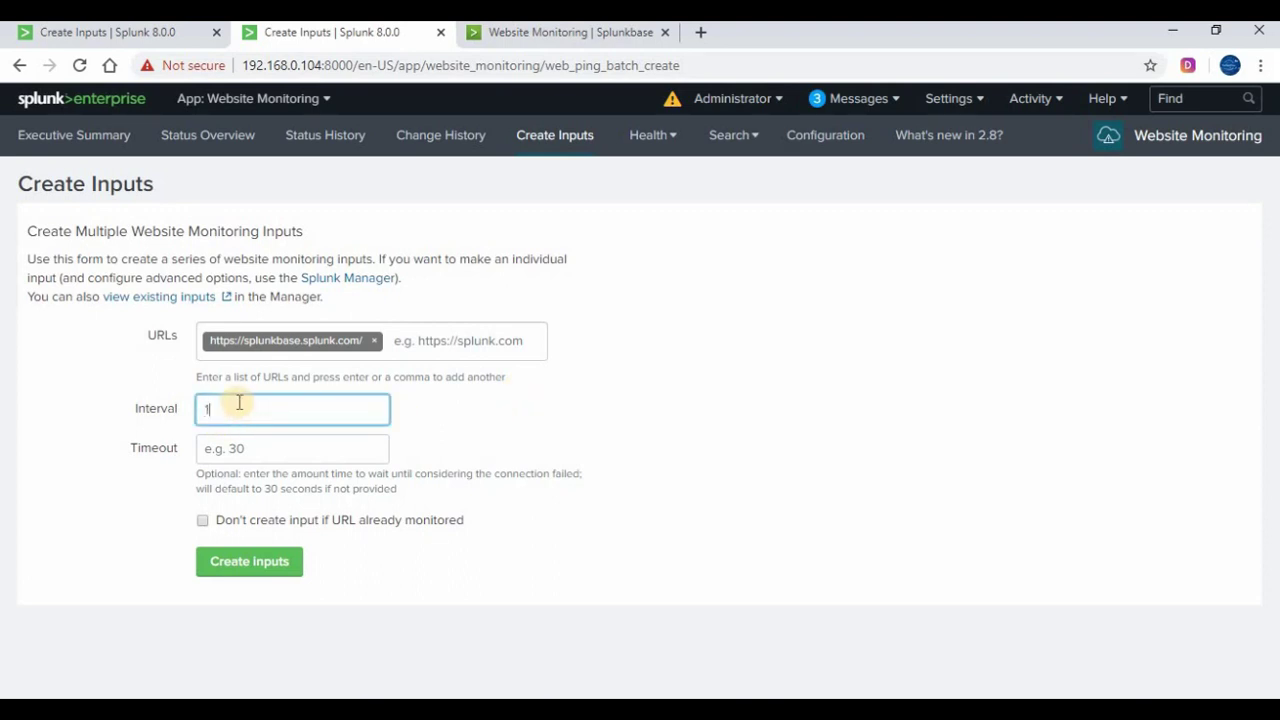
text(1s)
click(462, 418)
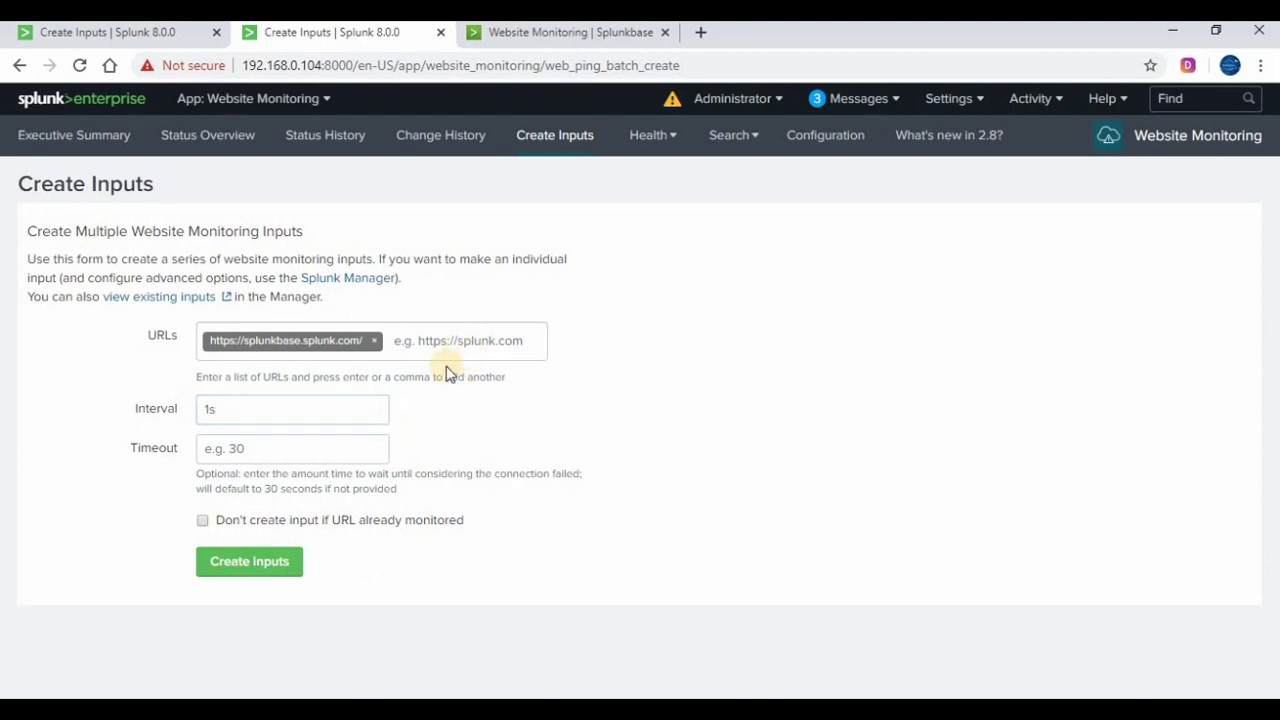
click(284, 457)
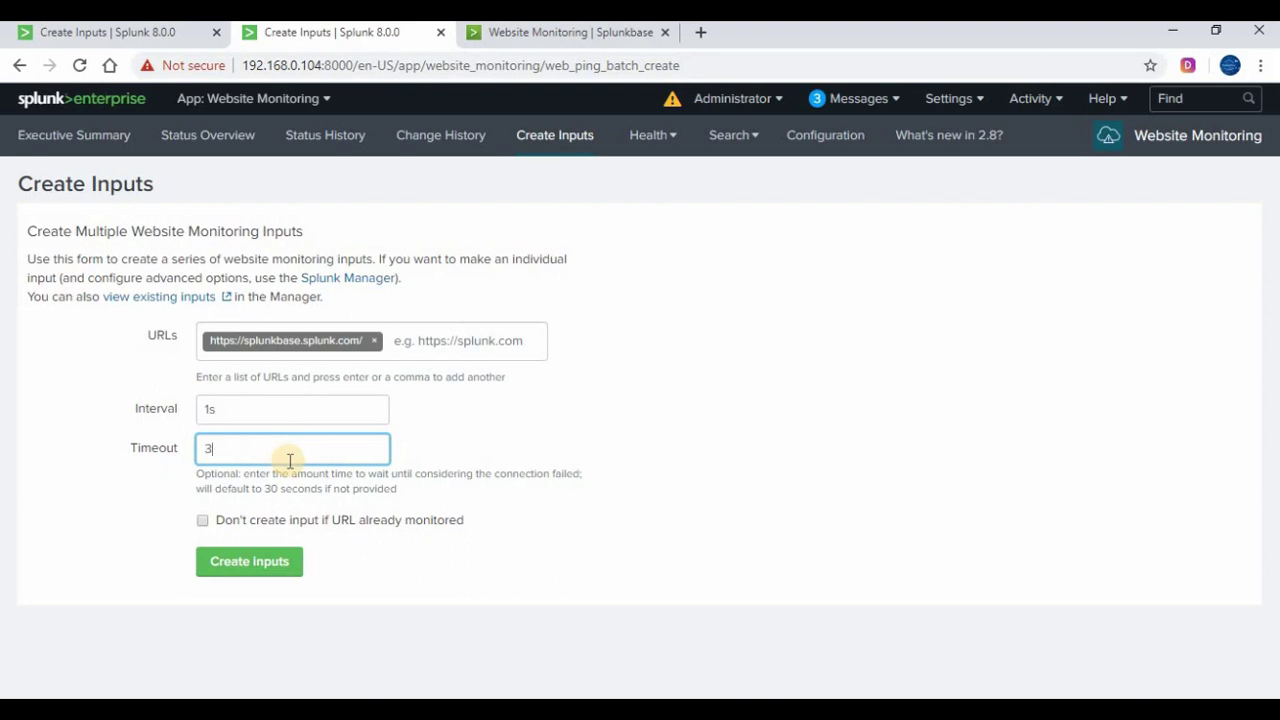
text(30s)
click(510, 450)
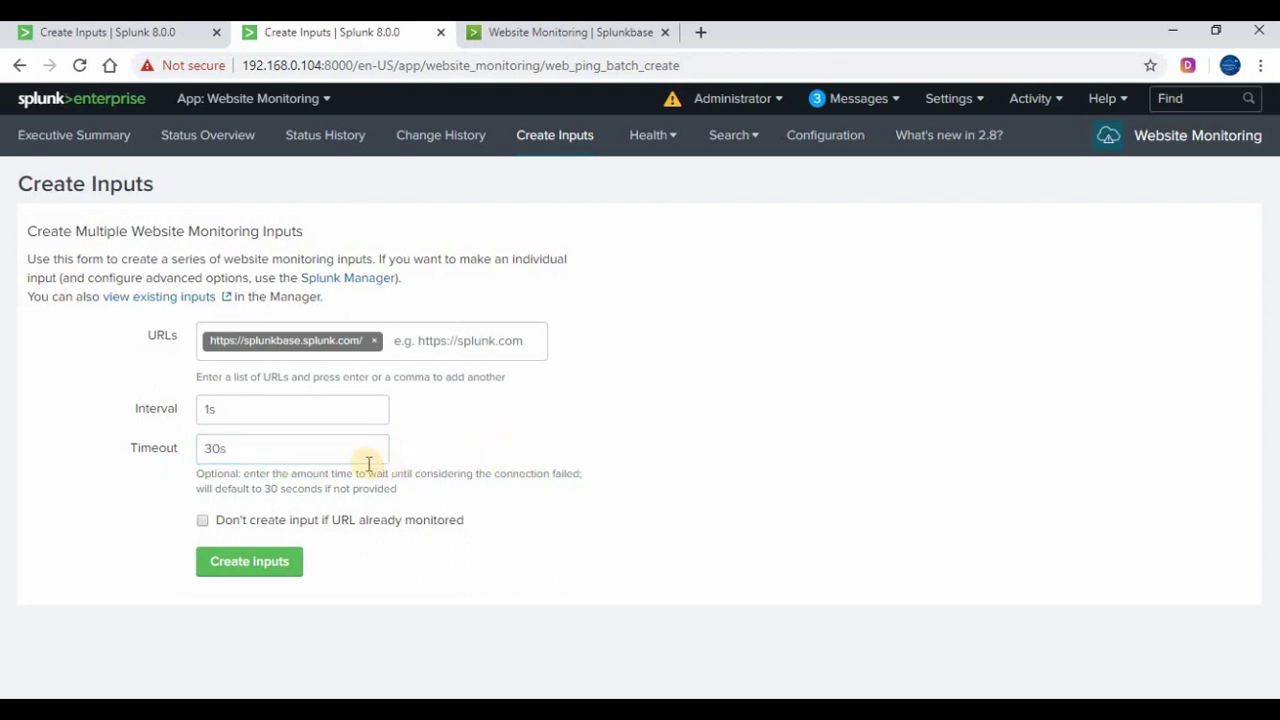
click(300, 449)
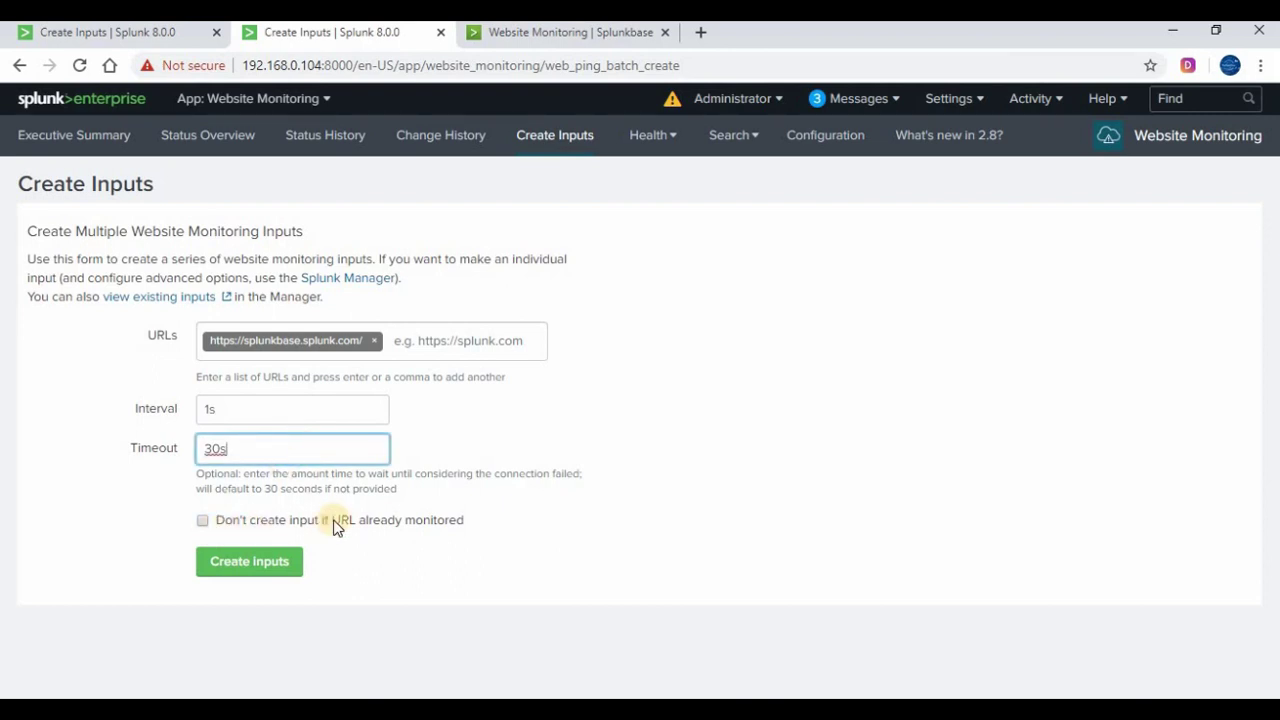
click(221, 563)
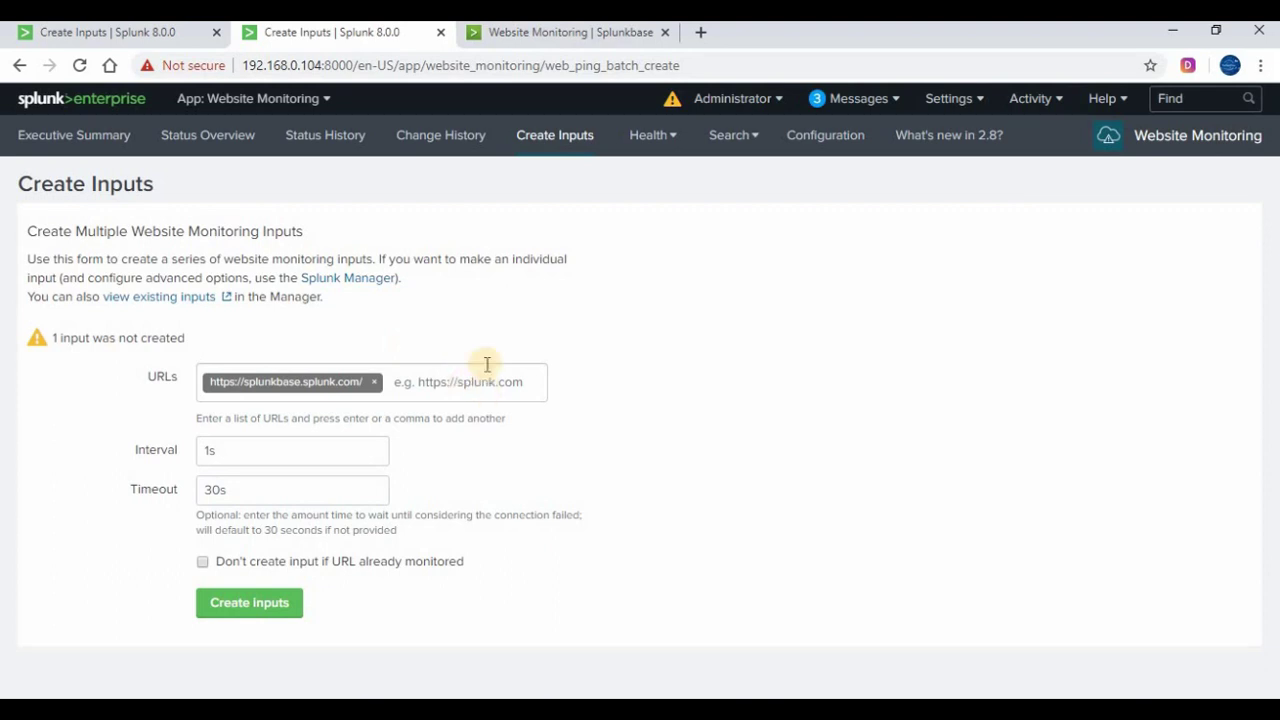
Change the Timeout value from 30s to 30
click(278, 495)
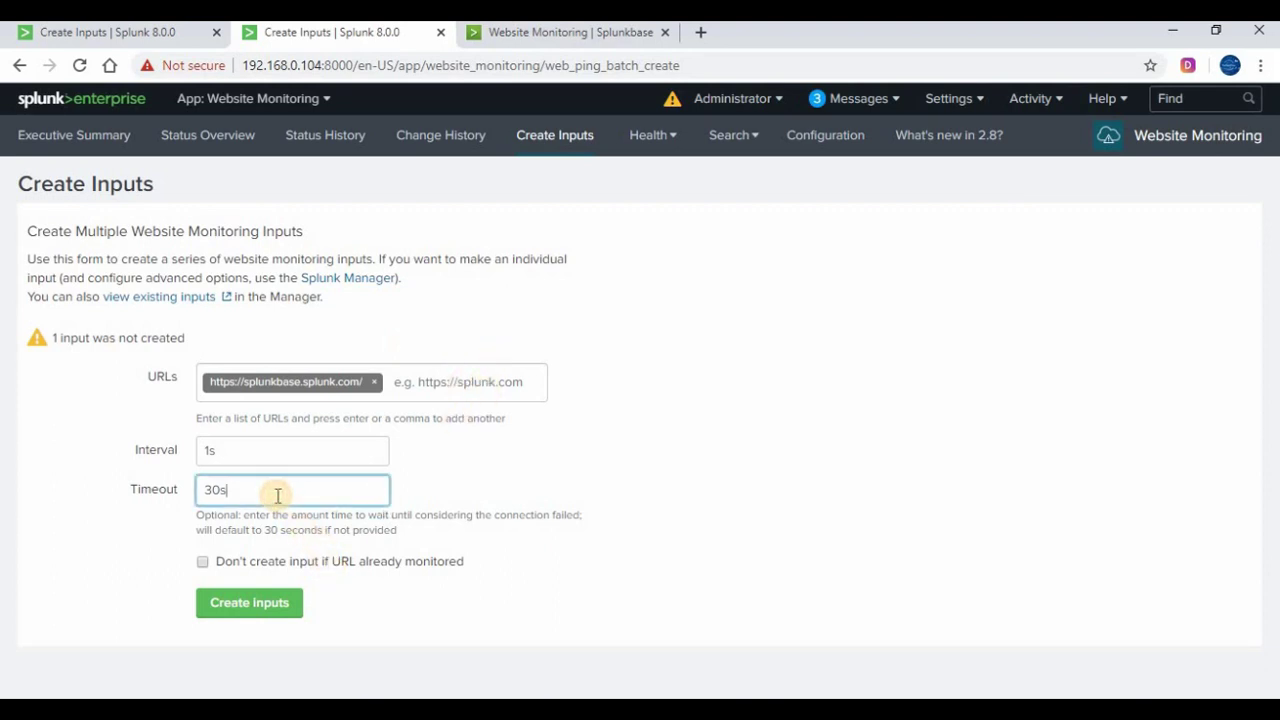
key(BackSpace)
click(176, 661)
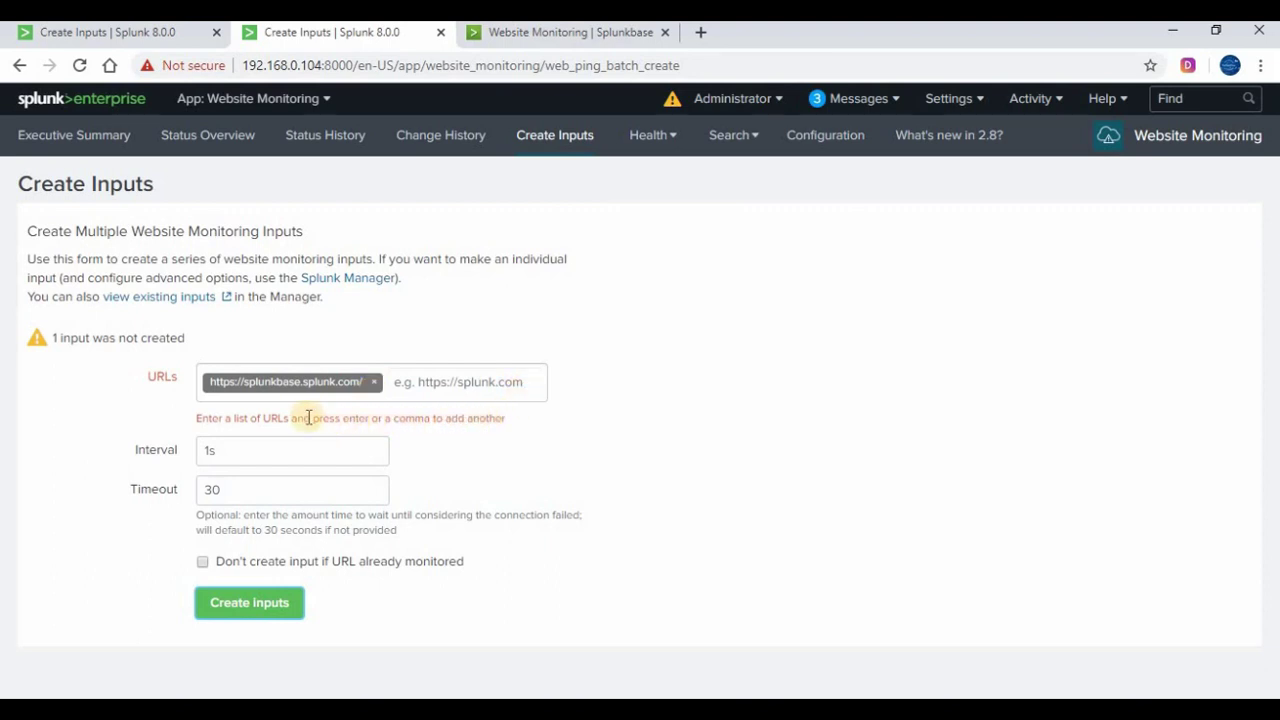
click(302, 378)
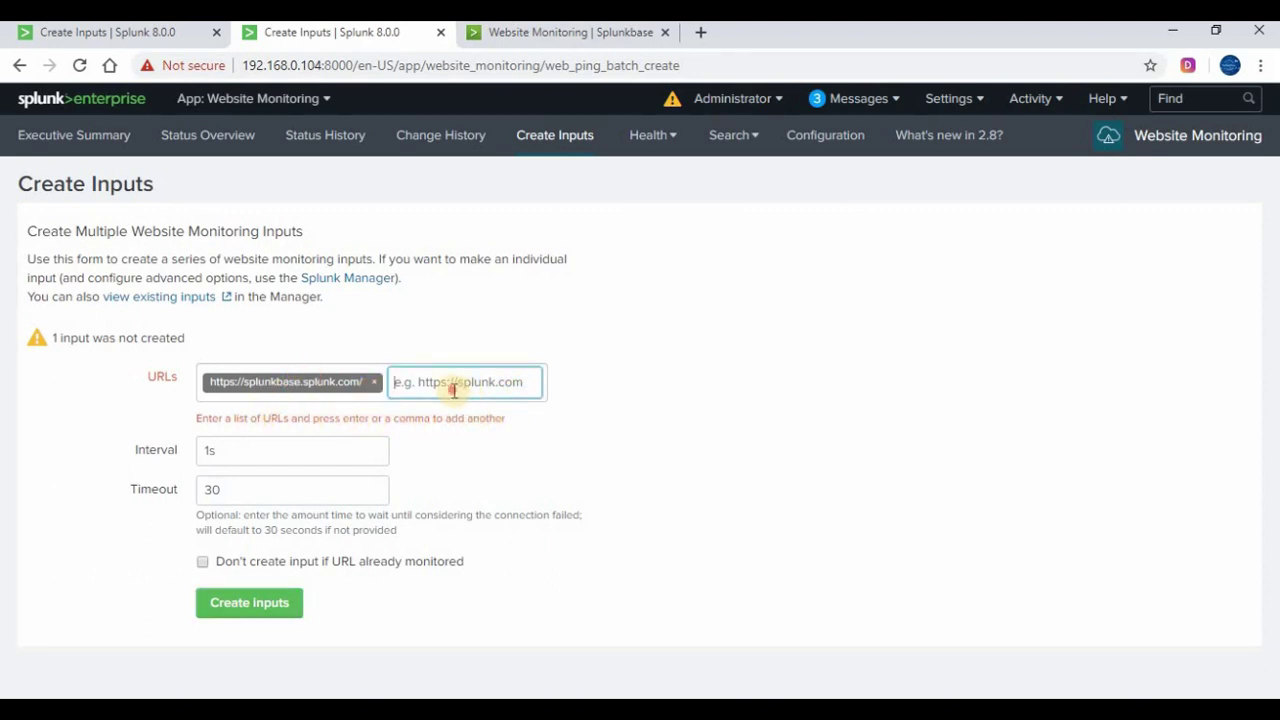
click(231, 343)
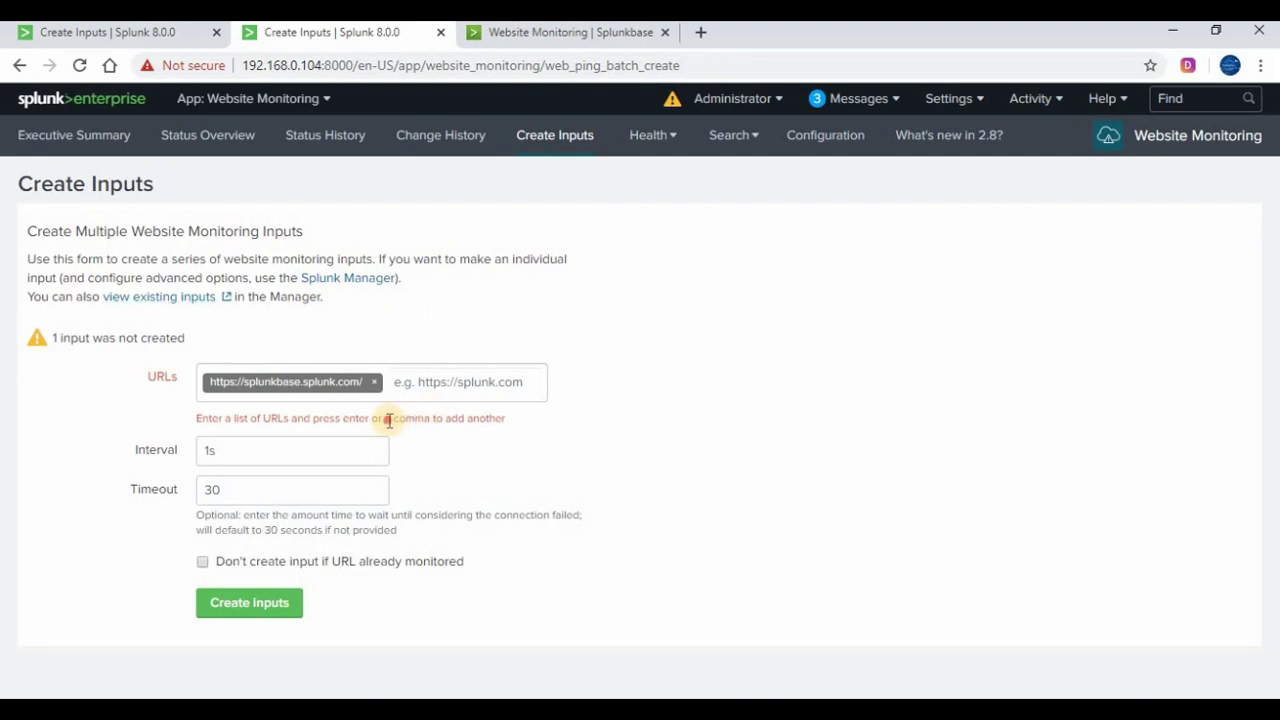
drag(192, 427, 430, 393)
click(428, 383)
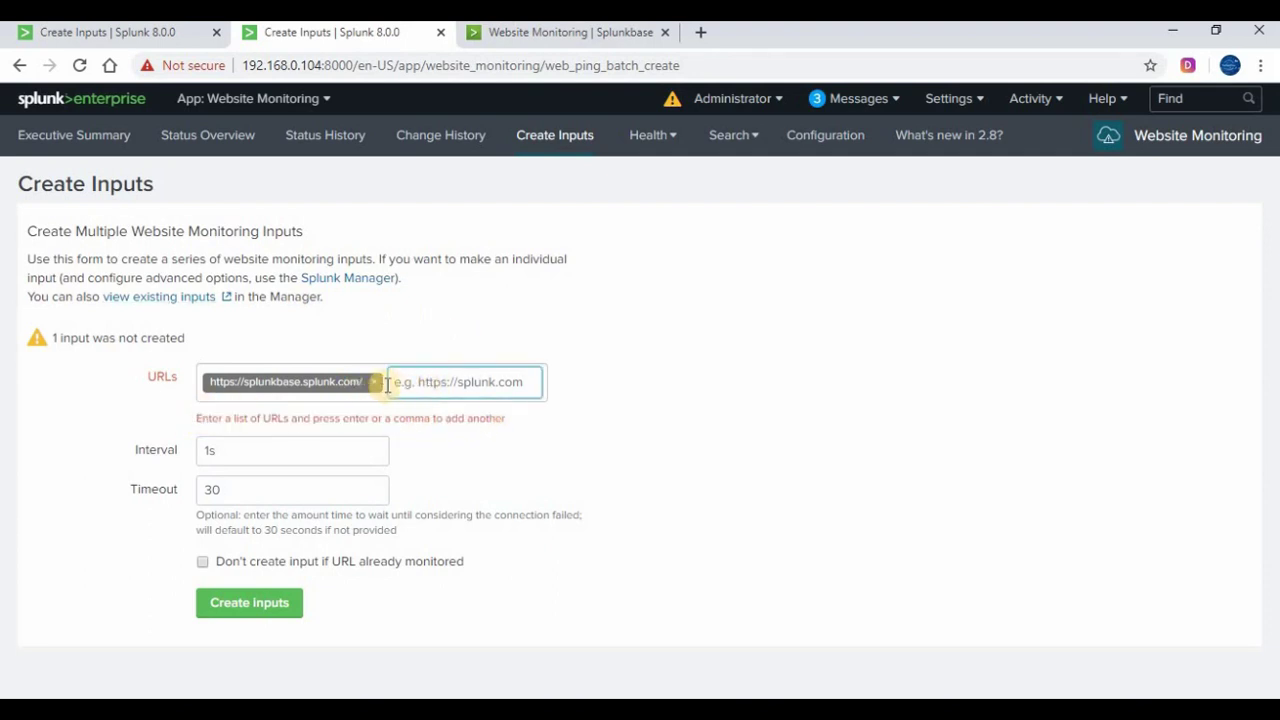
click(374, 383)
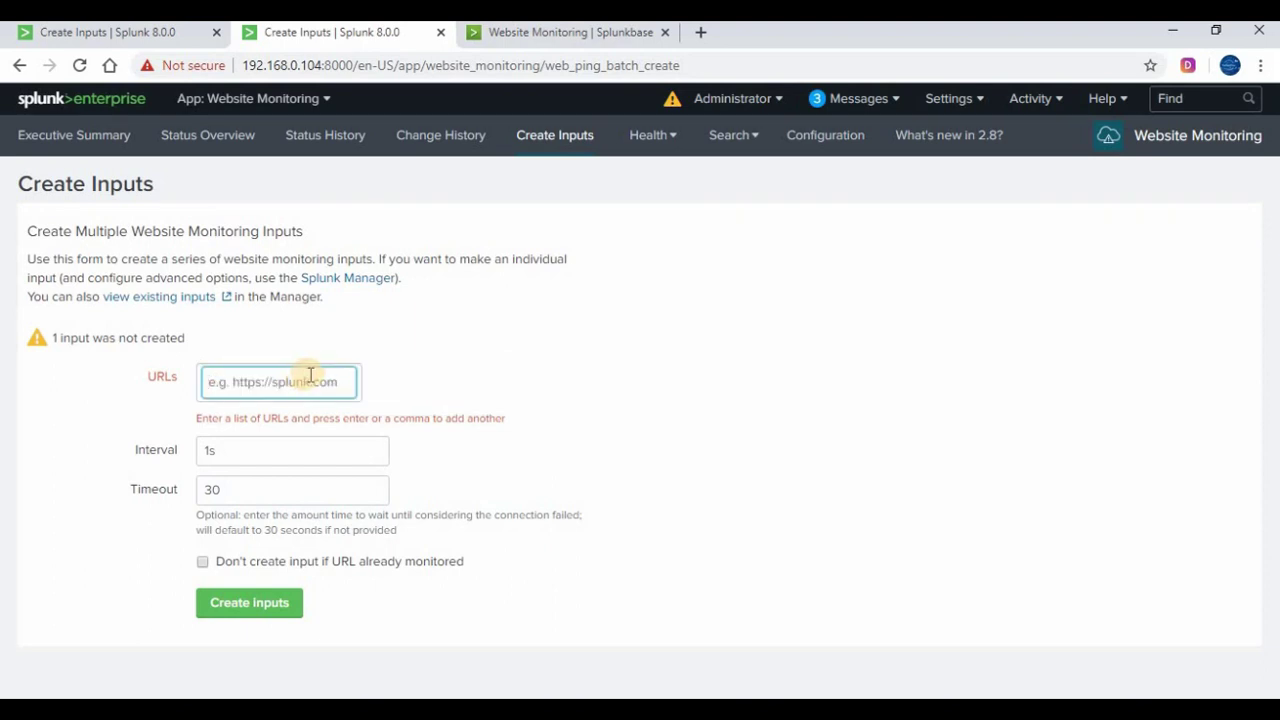
key(ctrl+v)
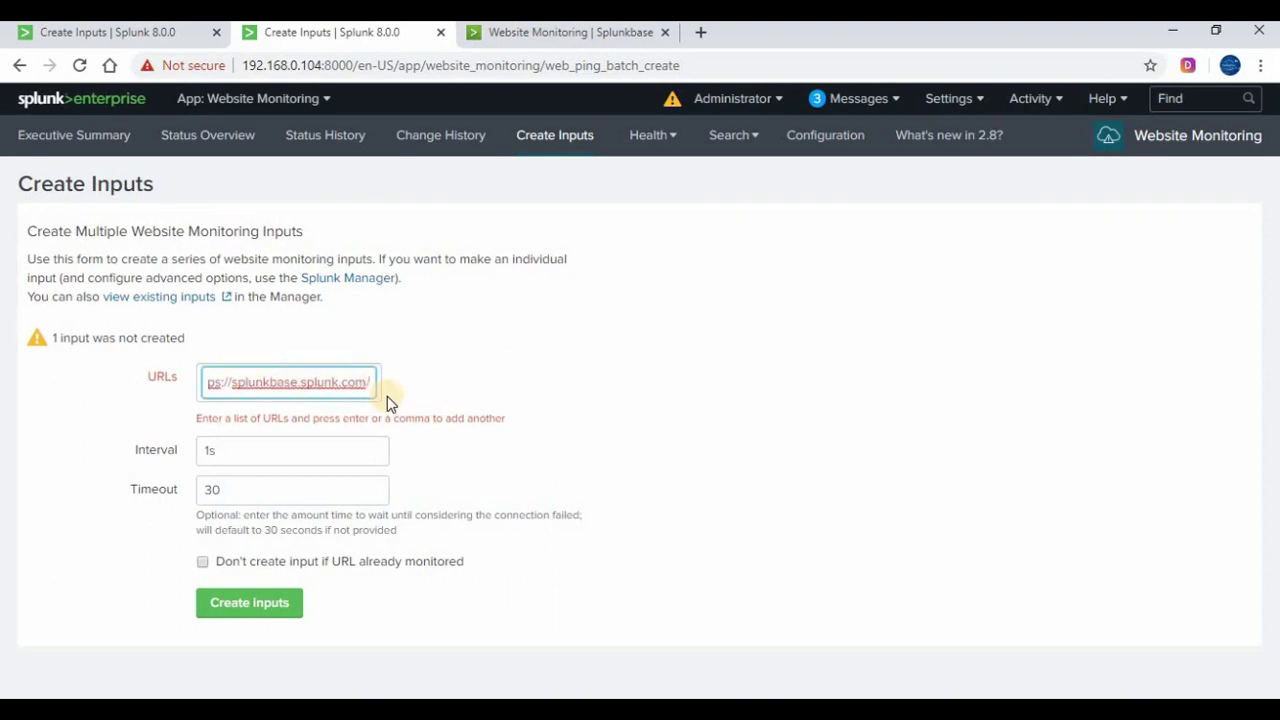
click(121, 376)
drag(222, 381, 366, 383)
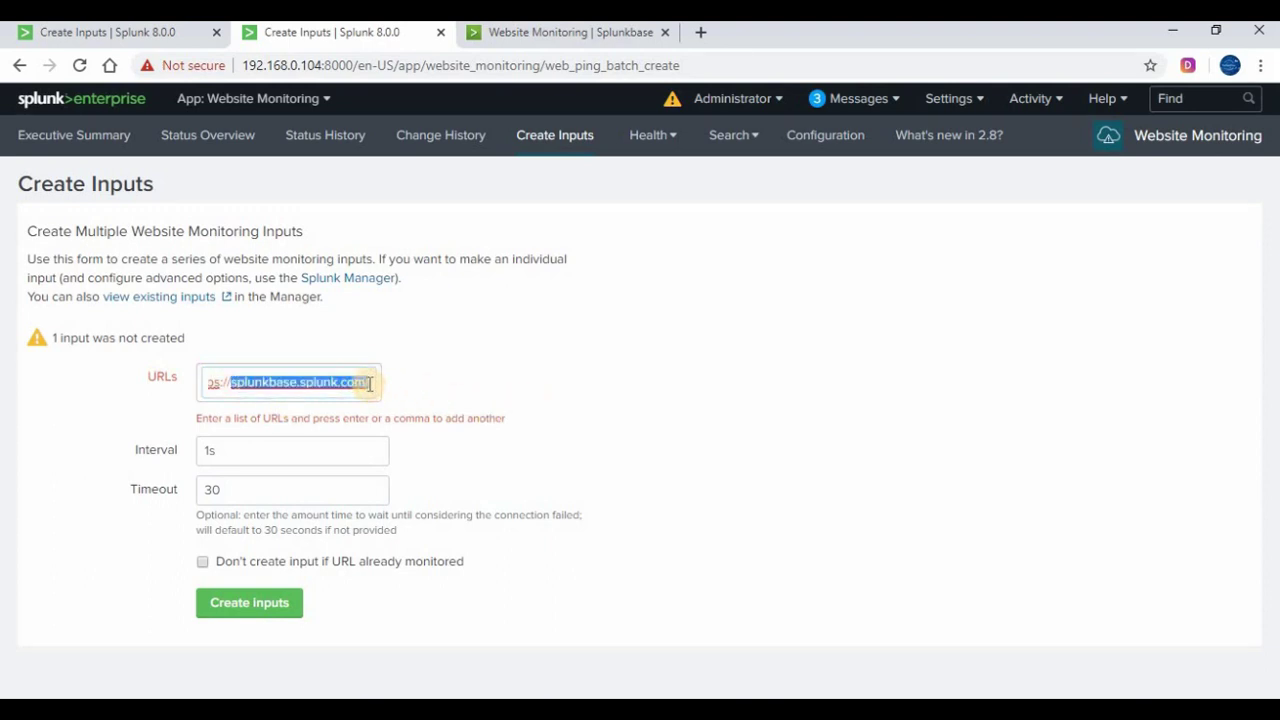
click(385, 397)
click(564, 399)
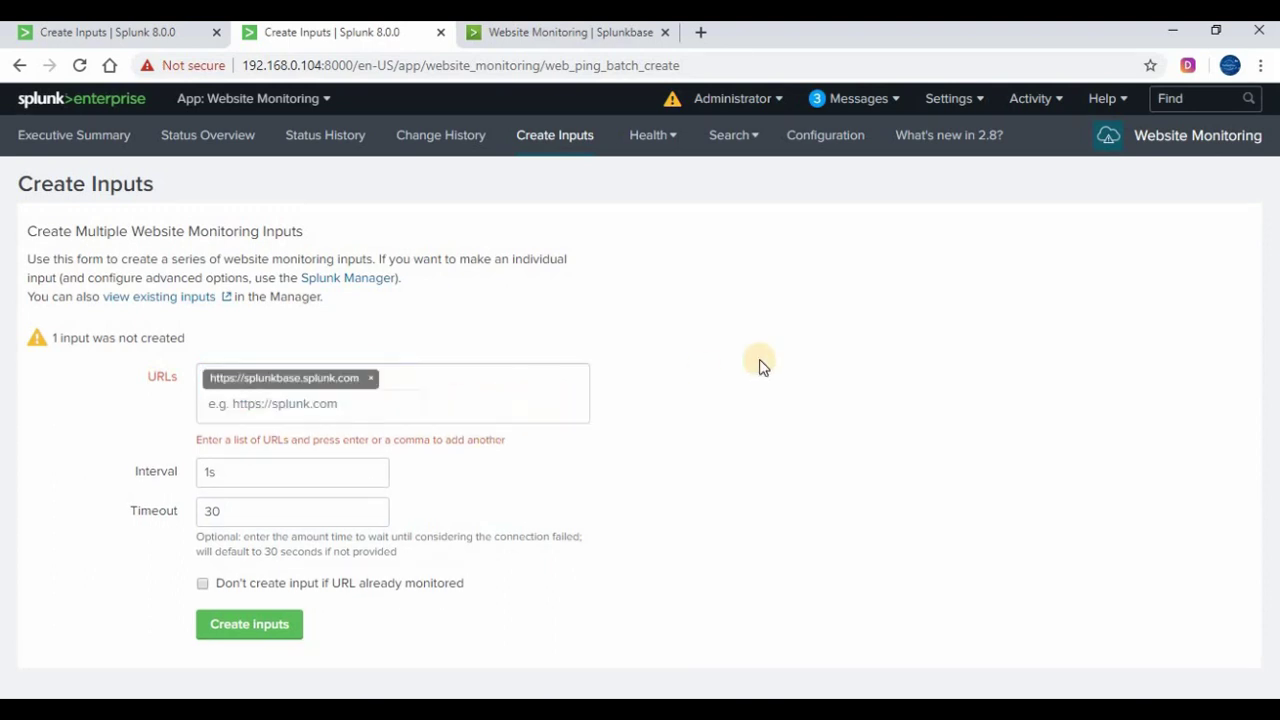
click(237, 622)
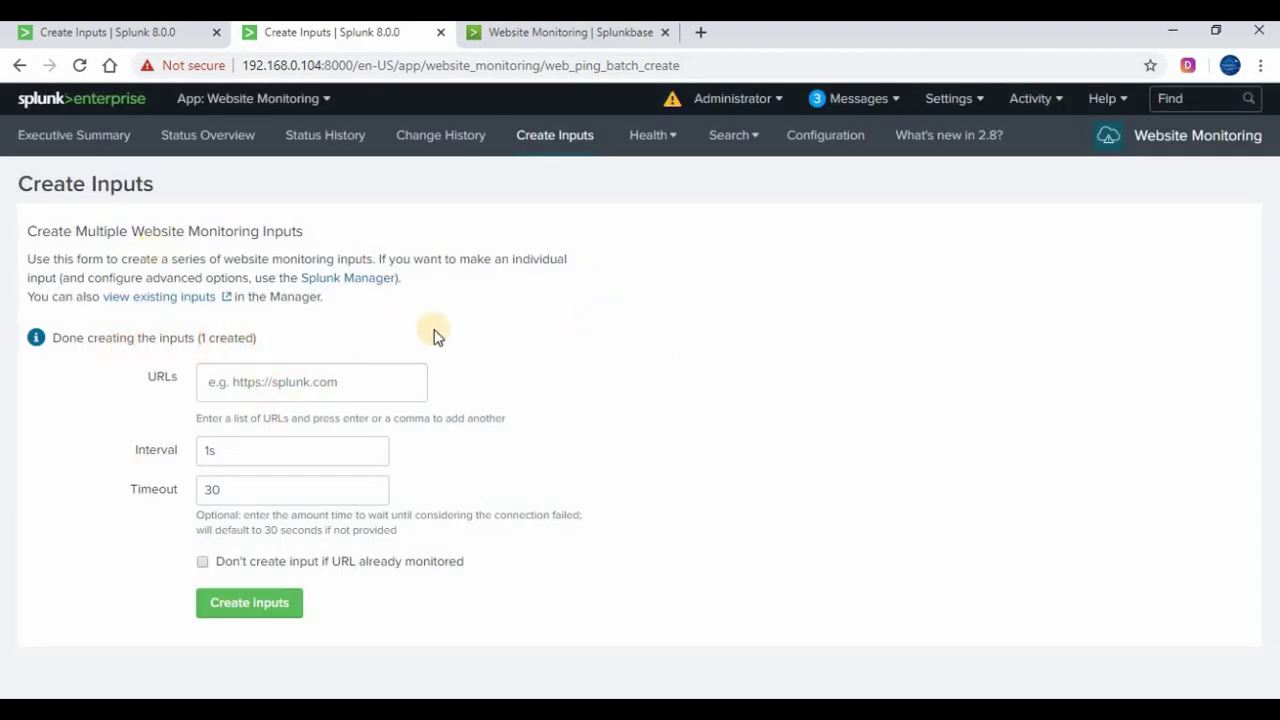
Check Status Overview, copy the server host and port from the address bar, and open Settings
click(75, 135)
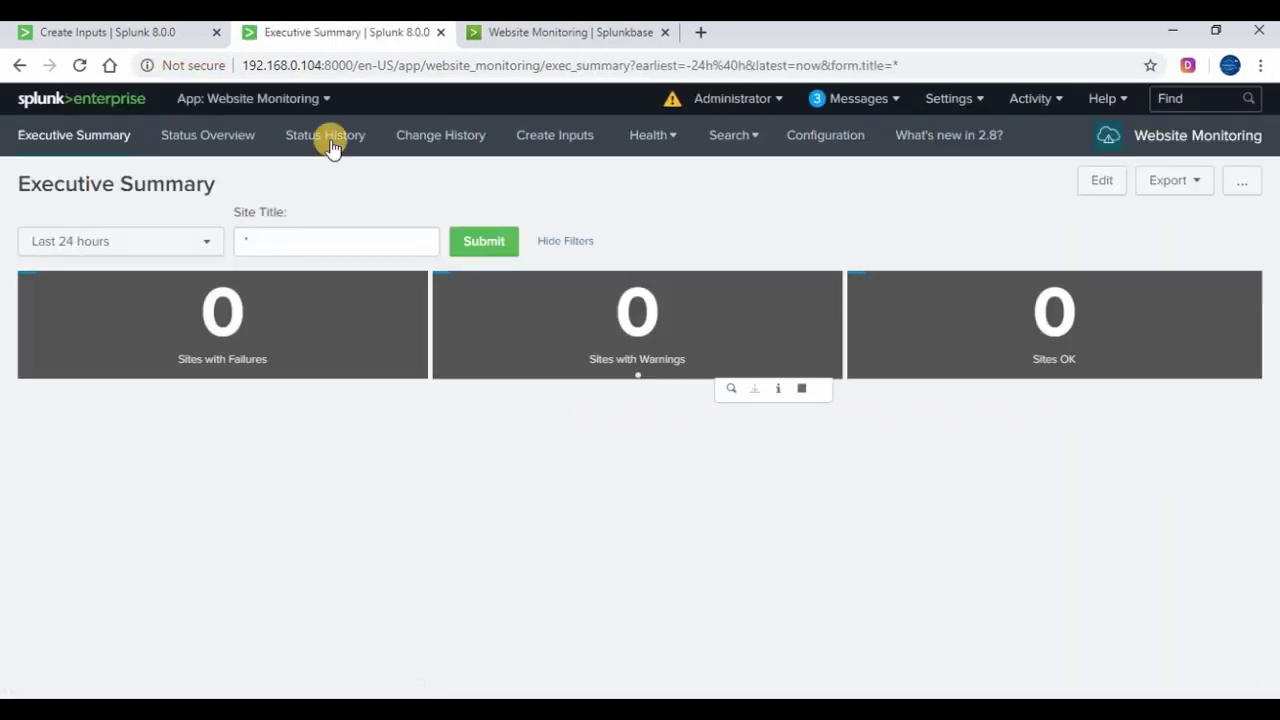
click(217, 138)
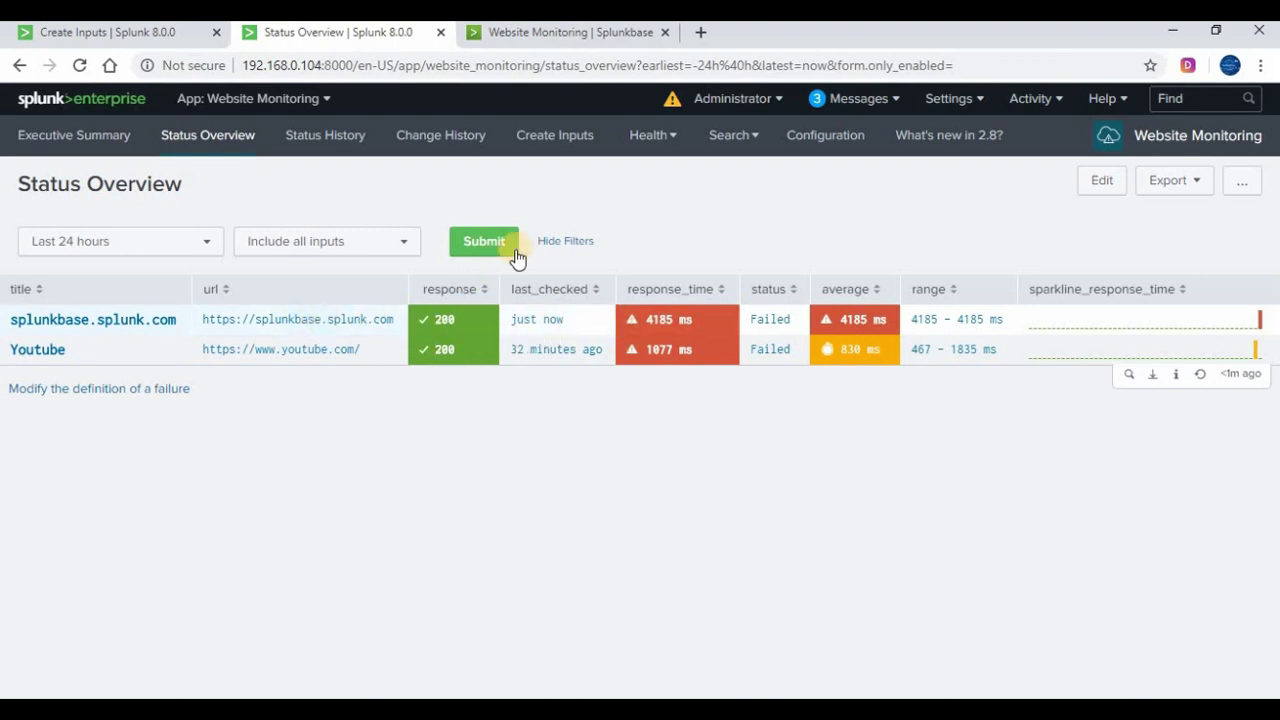
click(329, 65)
click(325, 65)
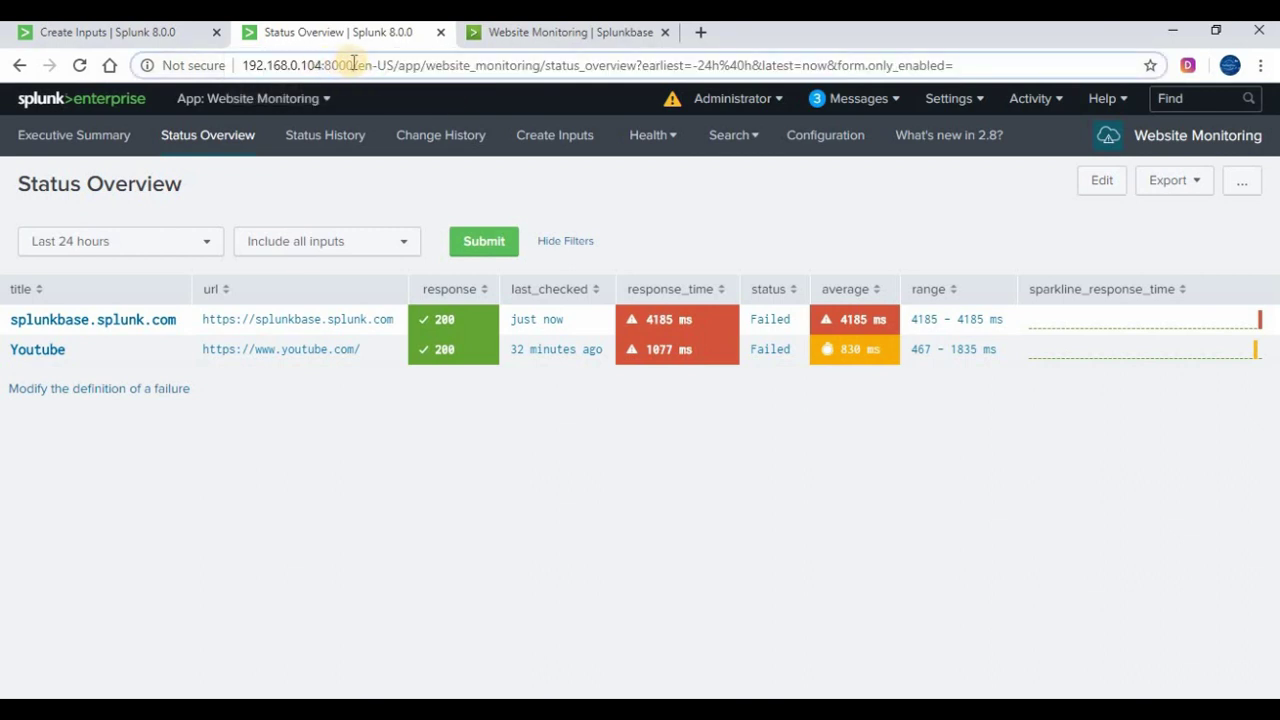
drag(242, 65, 354, 65)
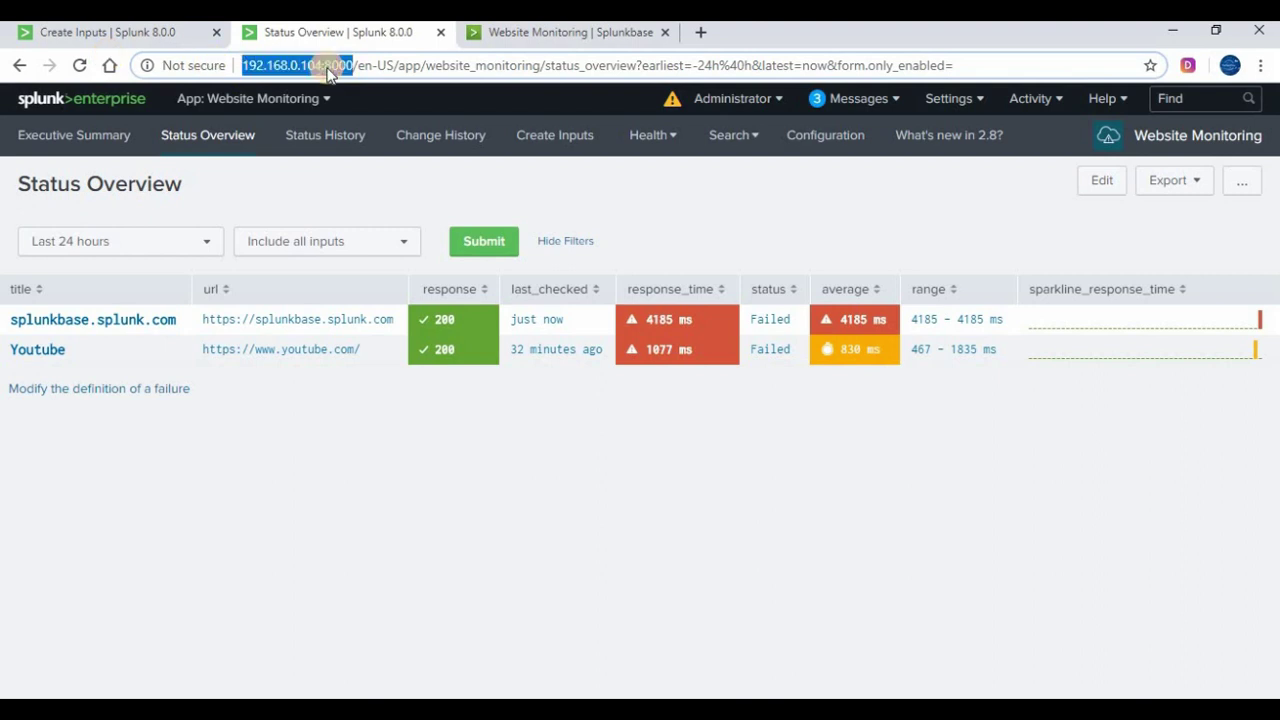
click(362, 64)
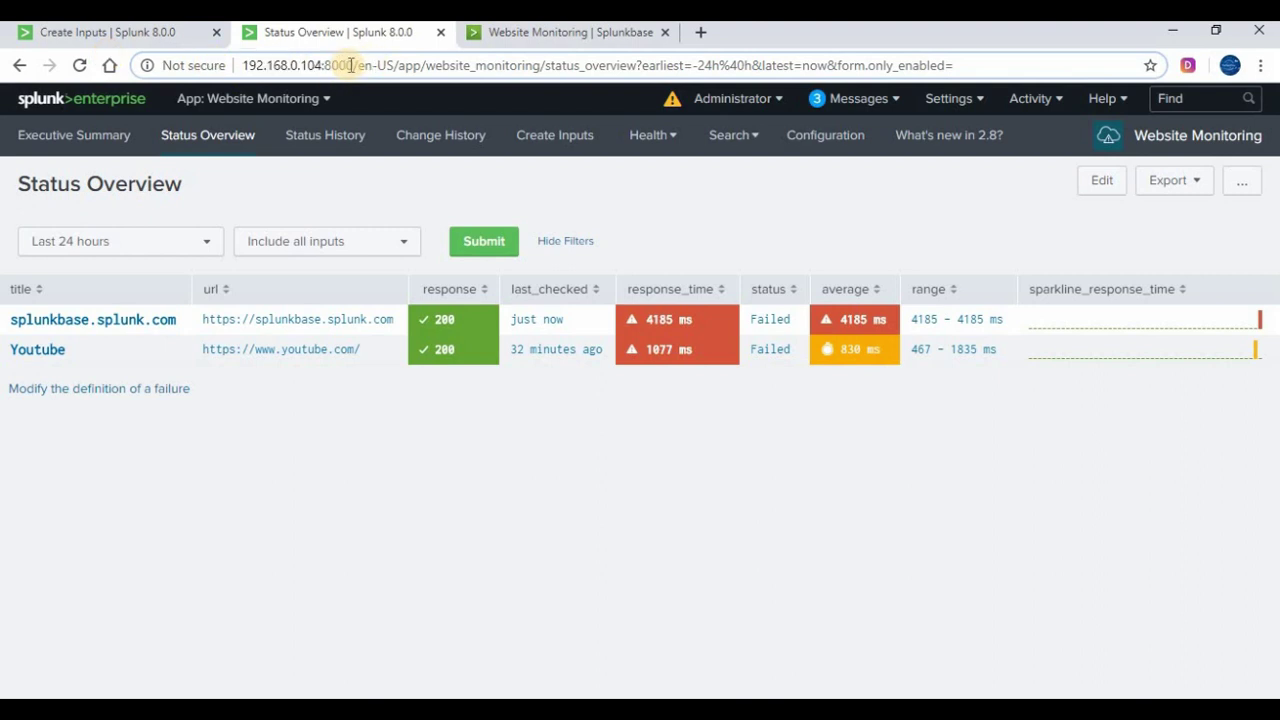
double_click(286, 65)
right_click(287, 66)
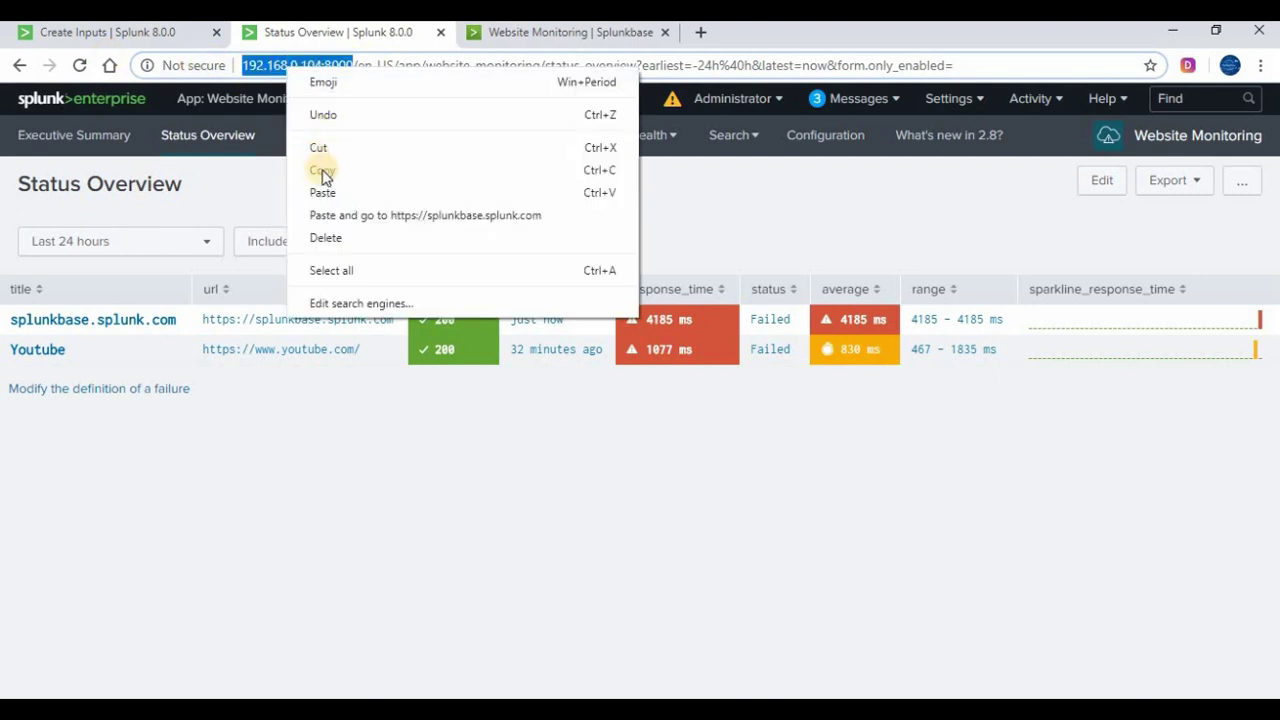
click(500, 170)
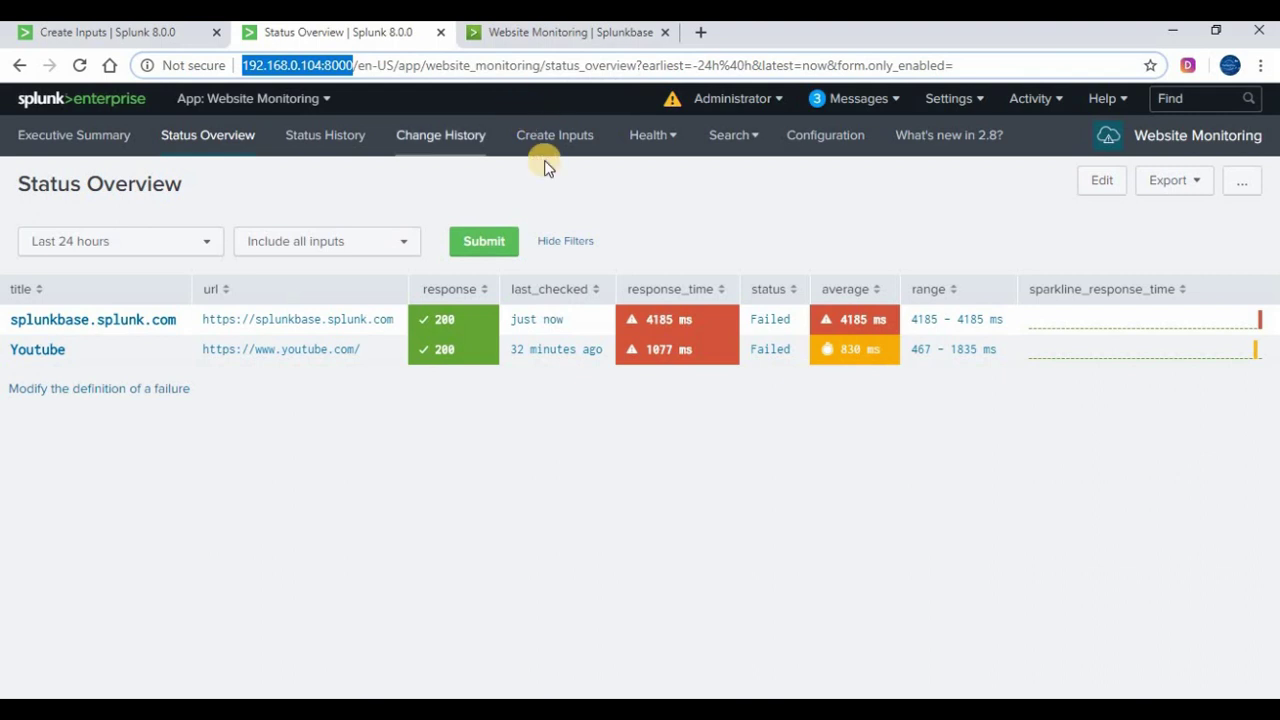
click(494, 500)
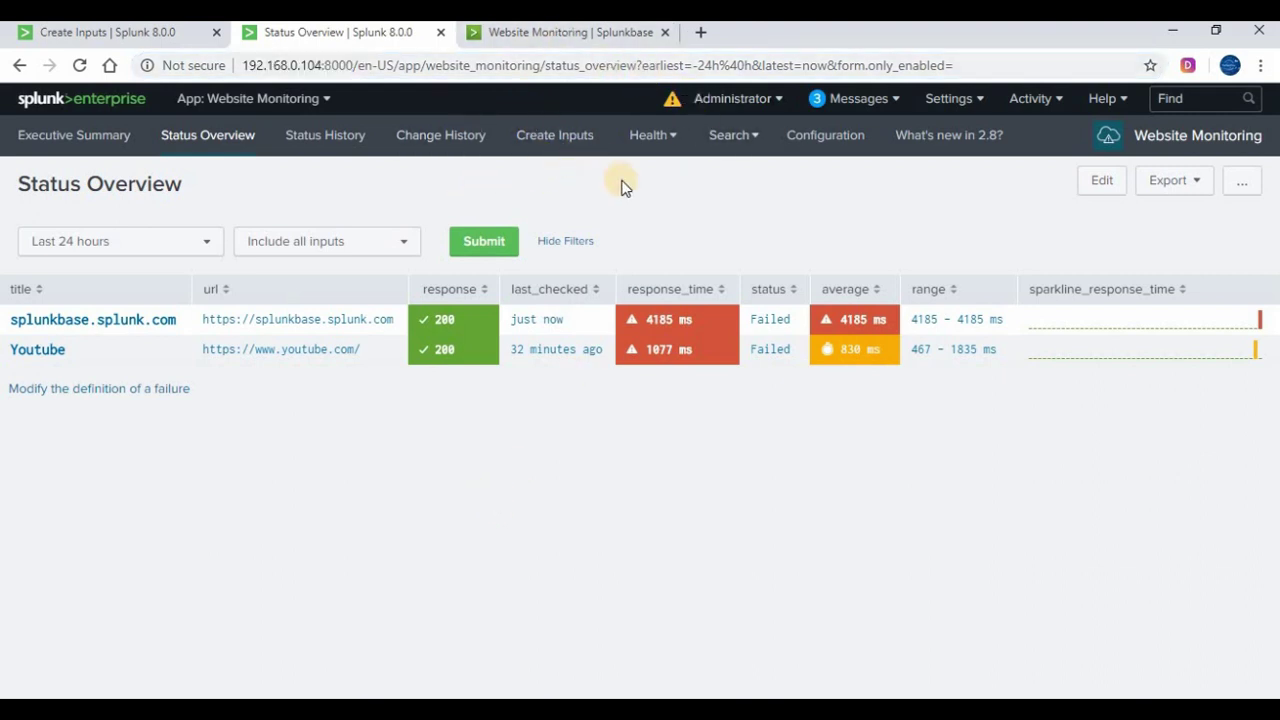
click(950, 102)
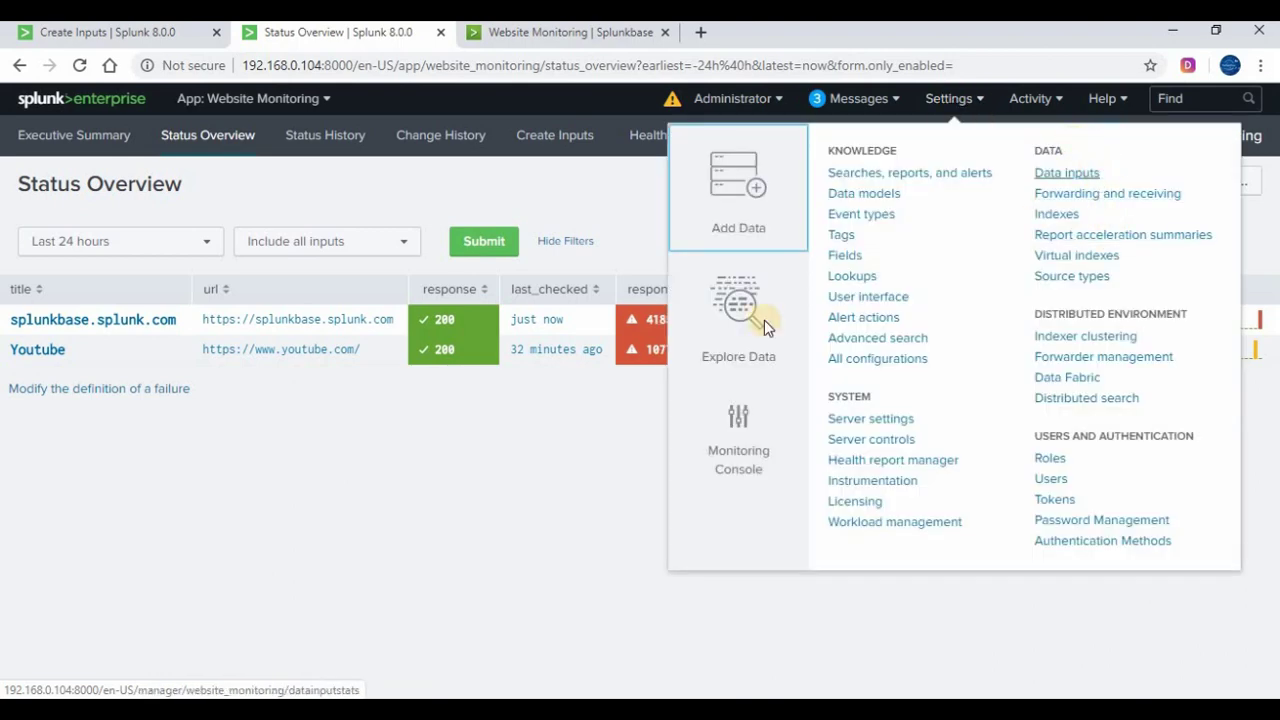
Go to Data inputs > Website Availability Check and start a new input
click(1066, 173)
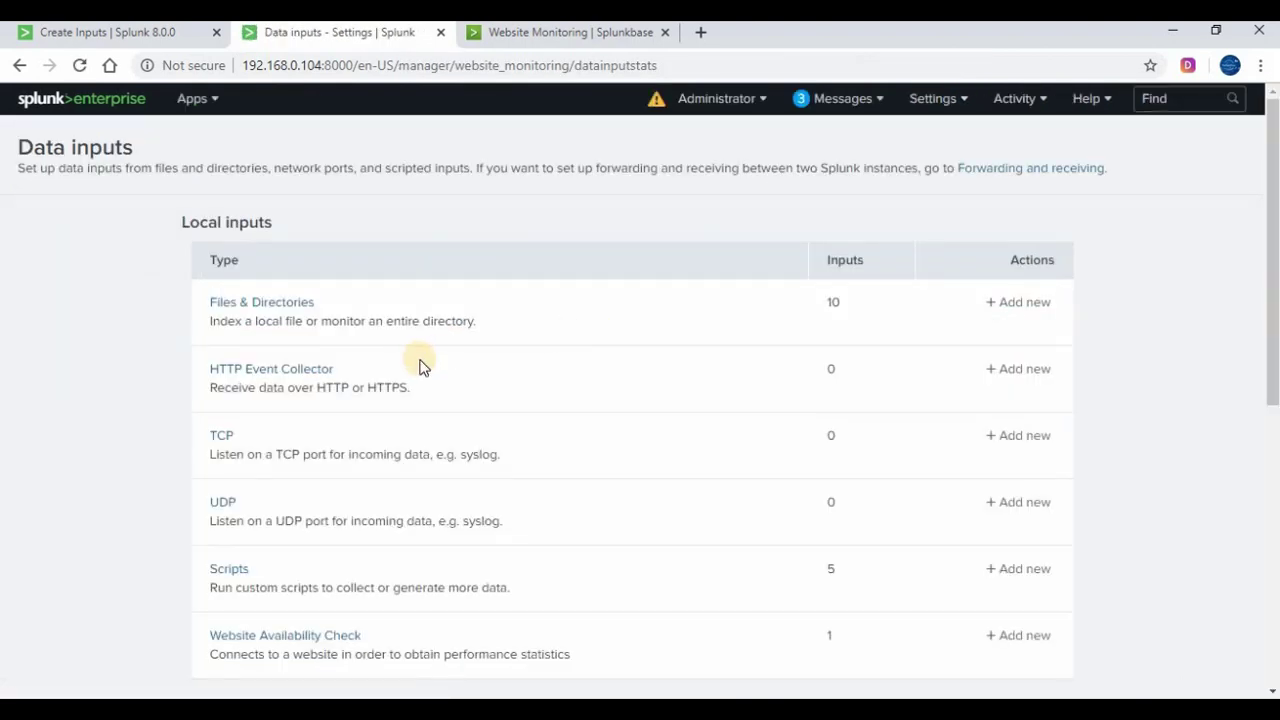
scroll(275, 495, down, 4)
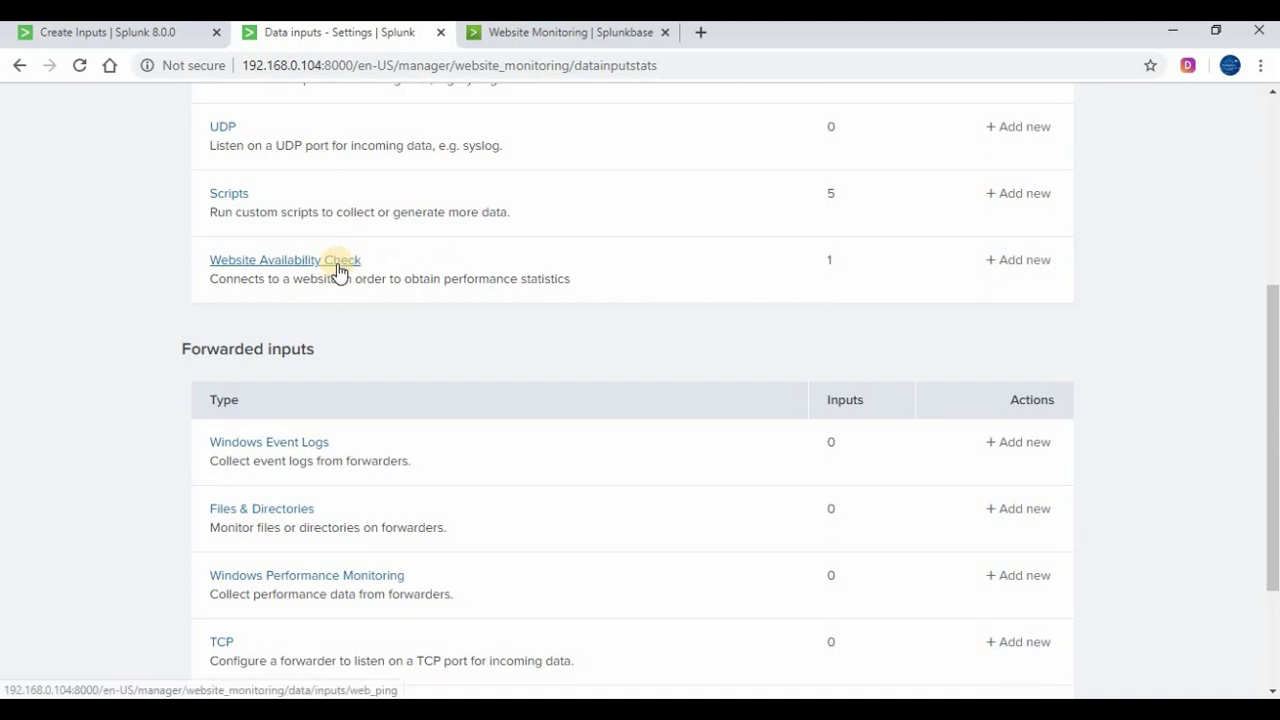
click(337, 262)
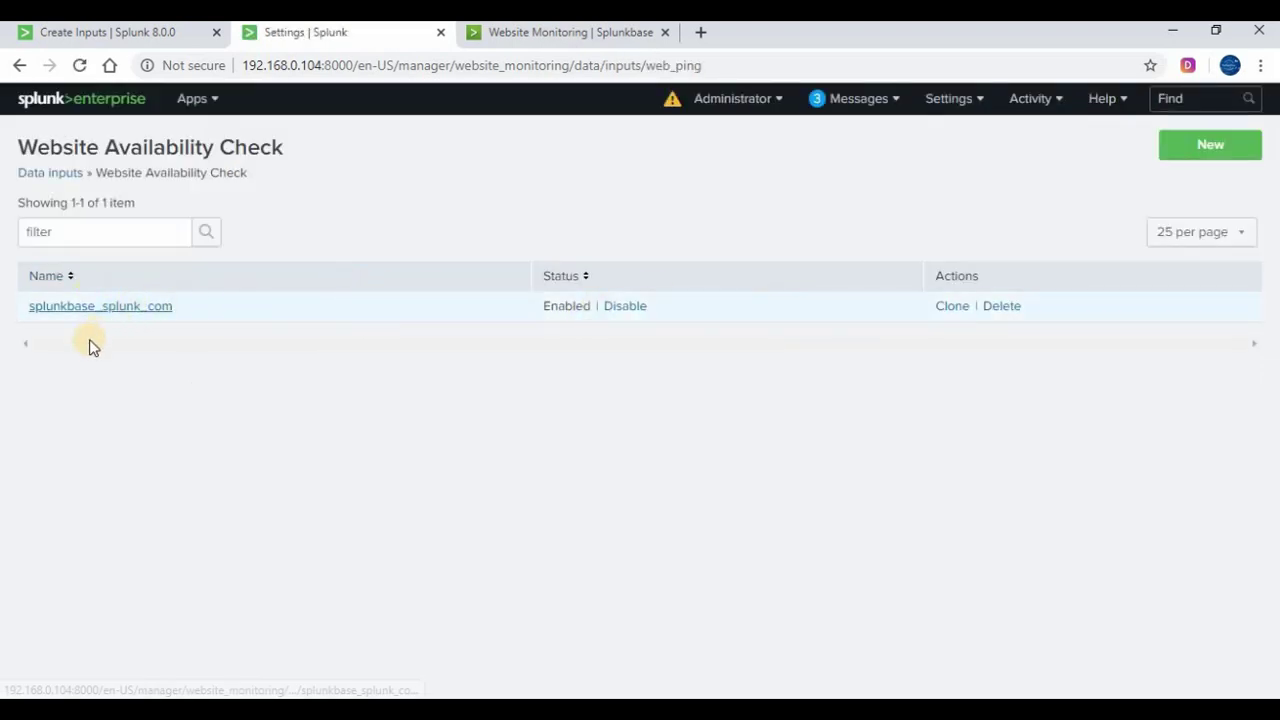
click(1245, 138)
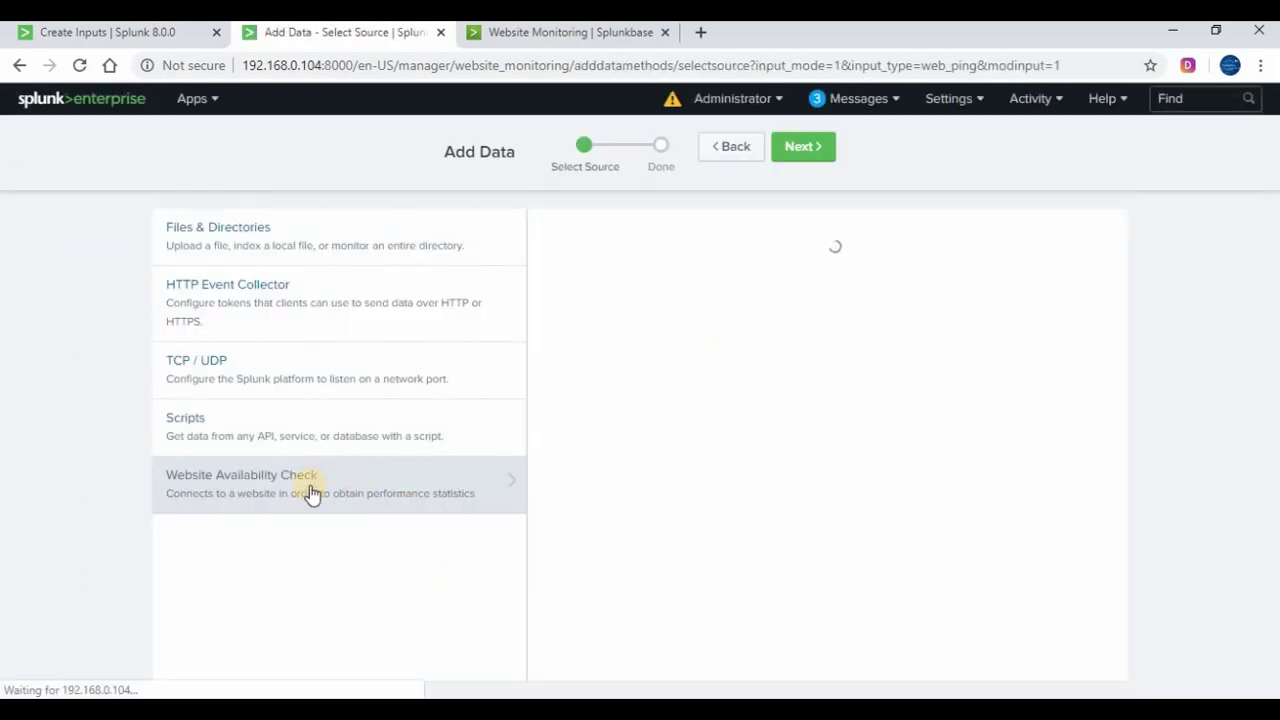
click(757, 265)
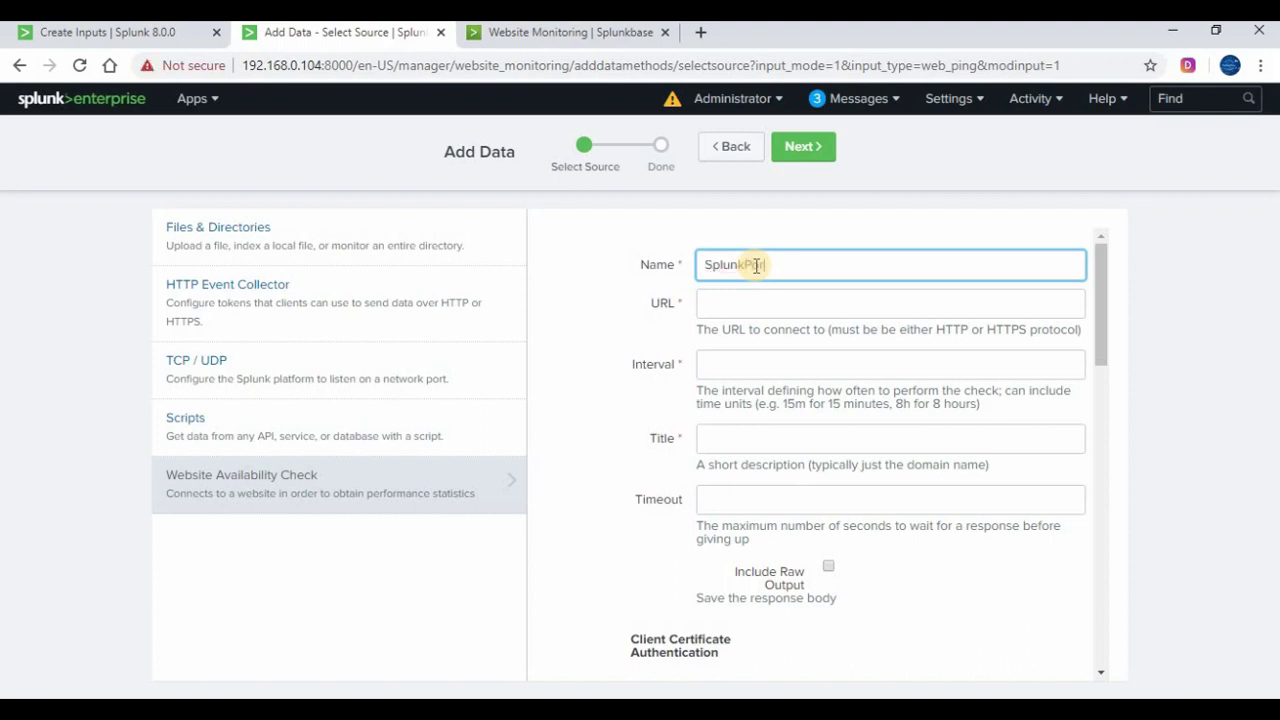
click(804, 300)
key(ctrl+v)
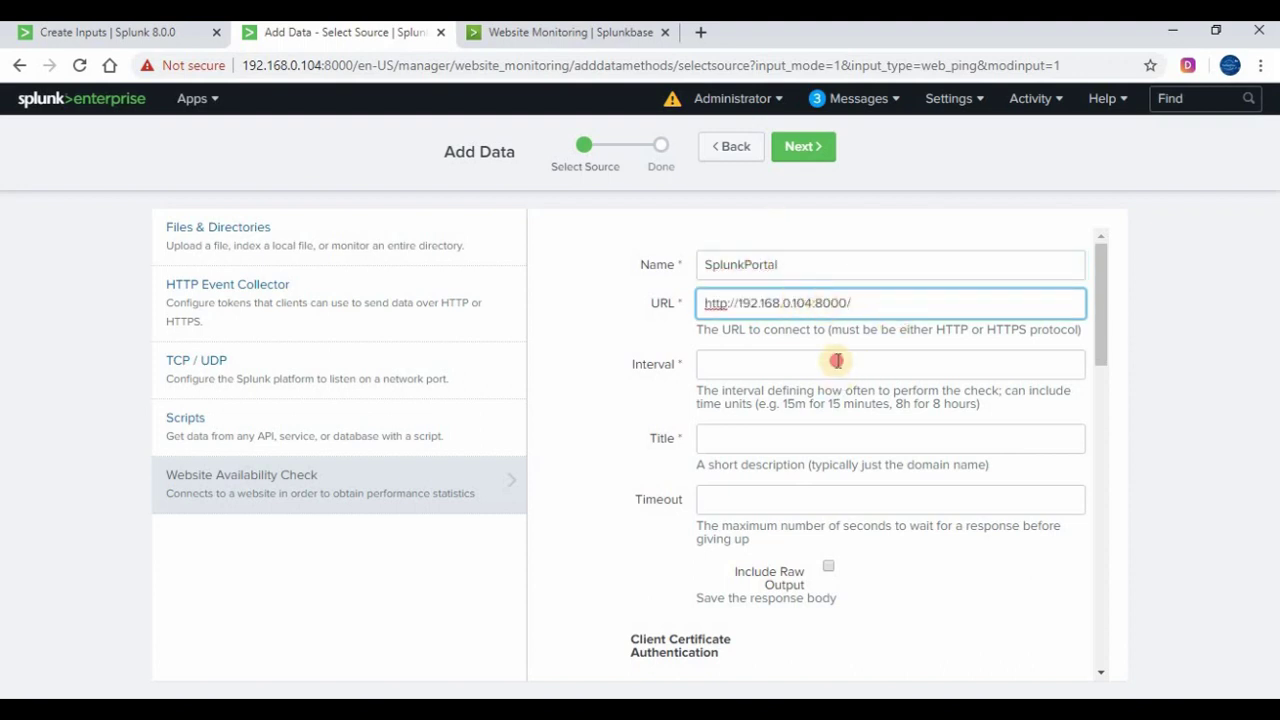
click(836, 362)
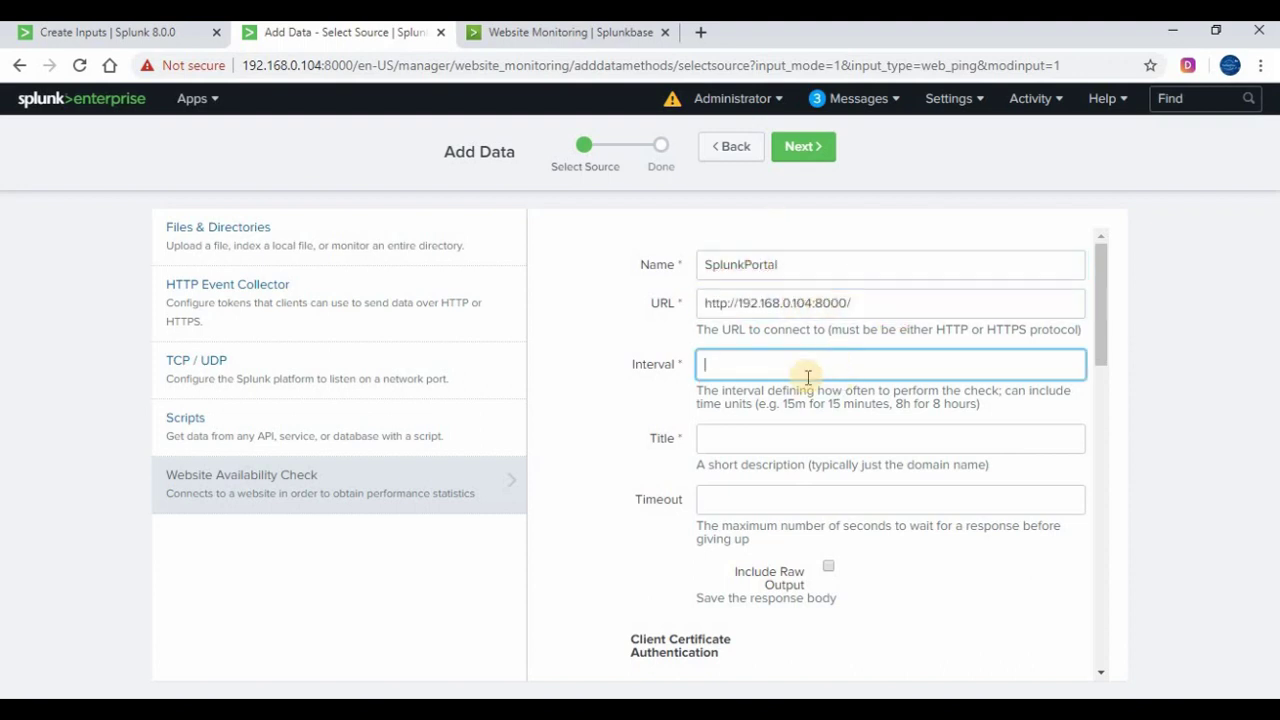
text(1s)
click(778, 437)
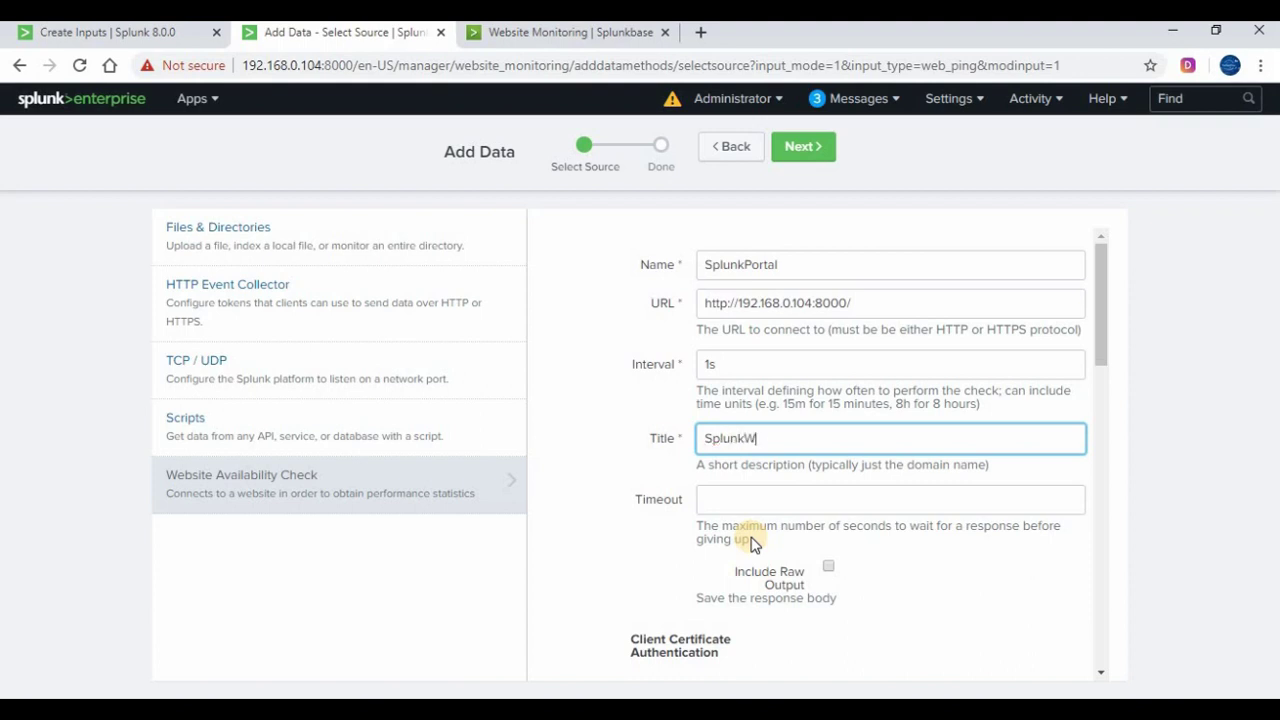
click(790, 499)
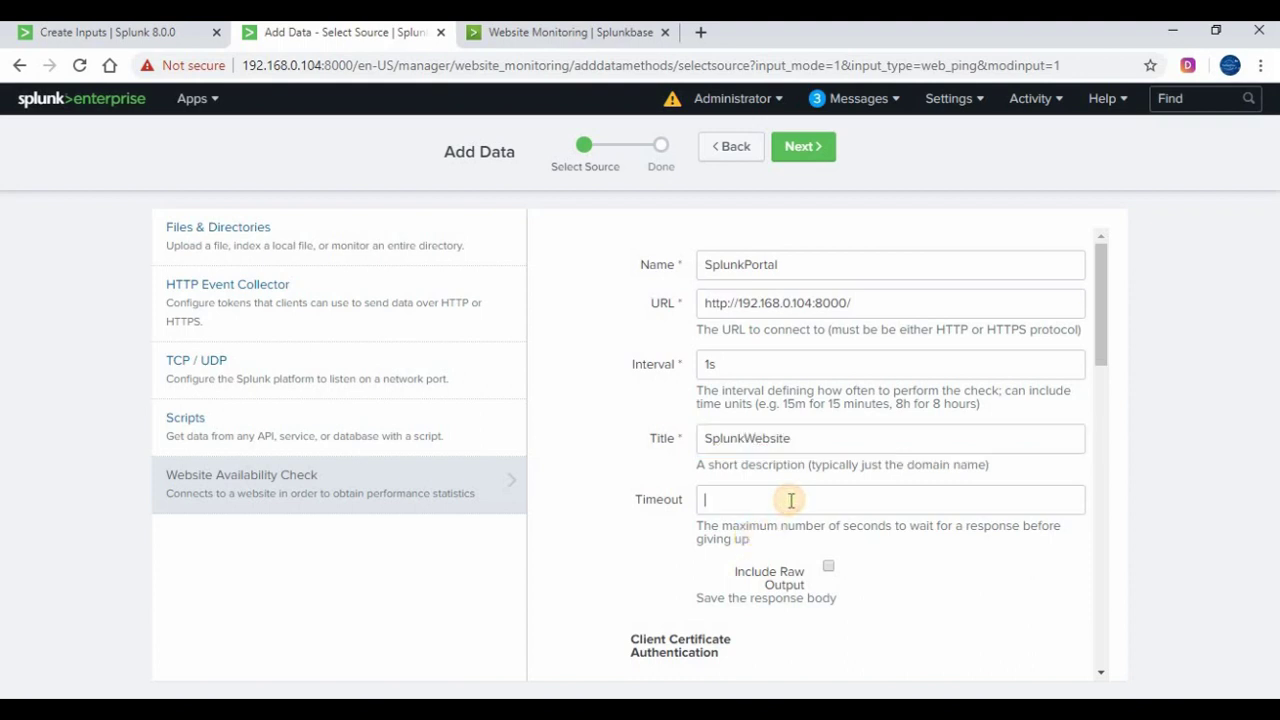
text(30)
scroll(764, 527, down, 4)
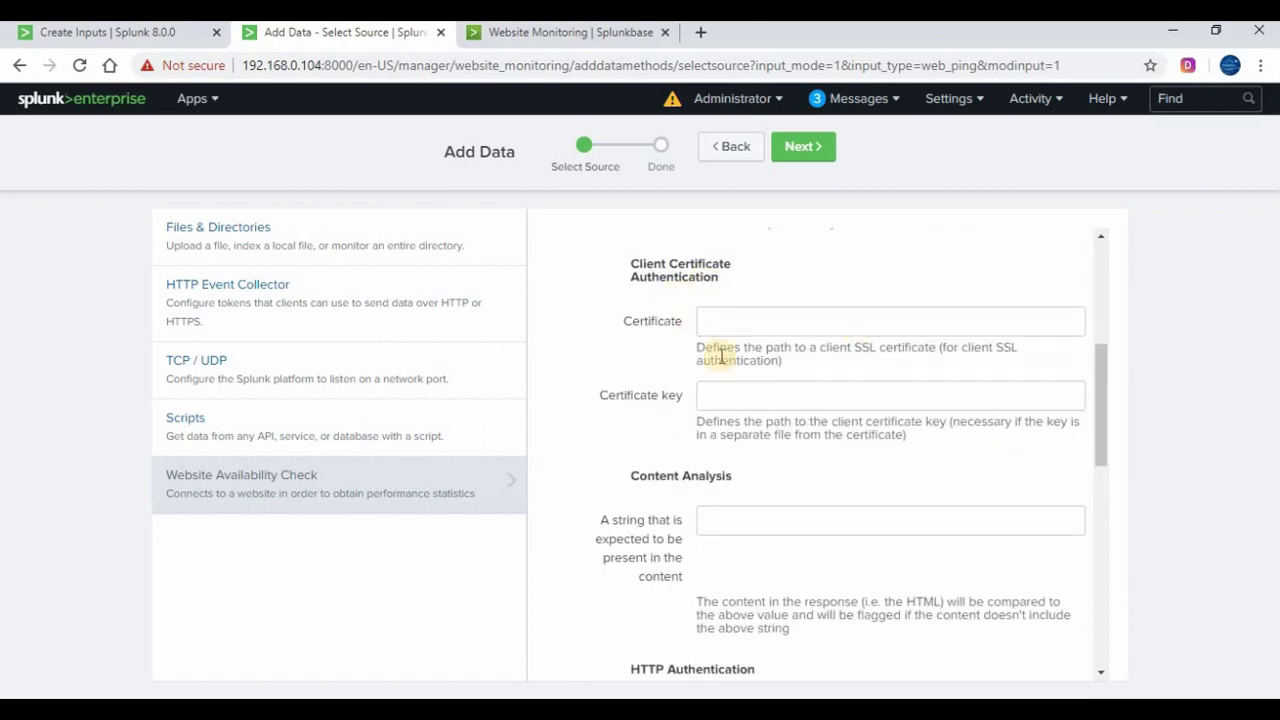
scroll(848, 410, down, 2)
scroll(848, 405, down, 5)
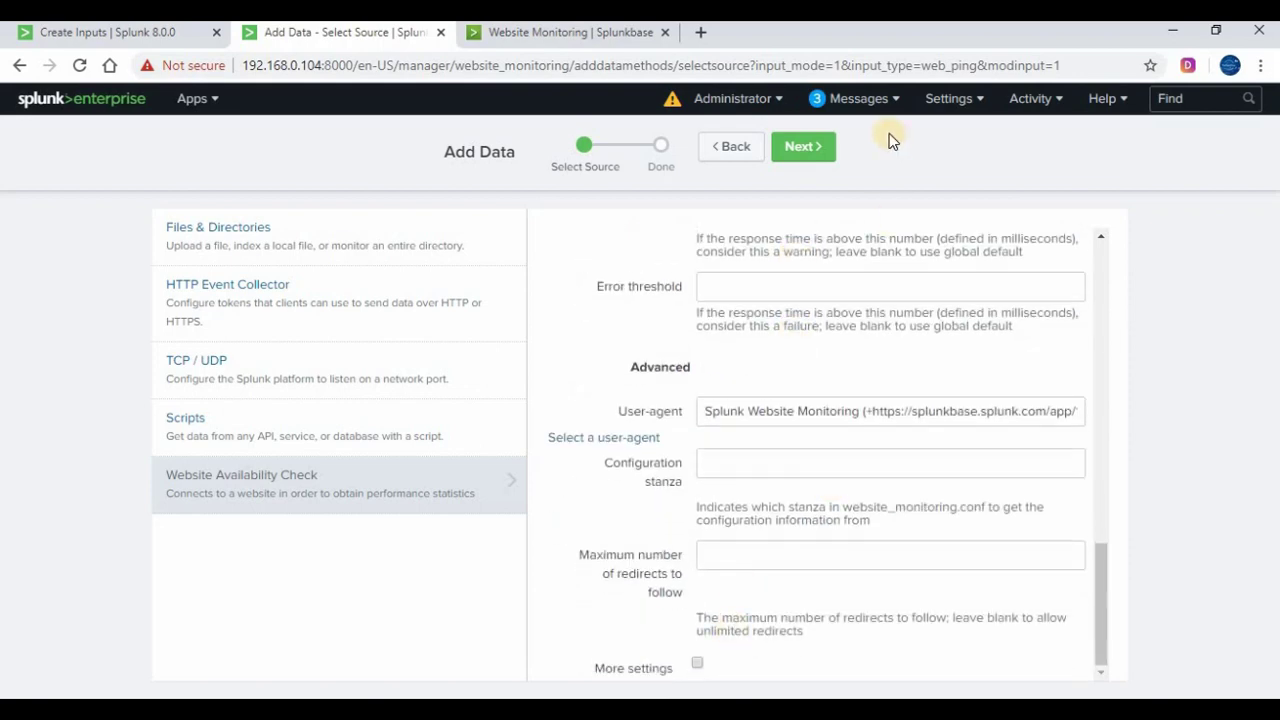
click(803, 146)
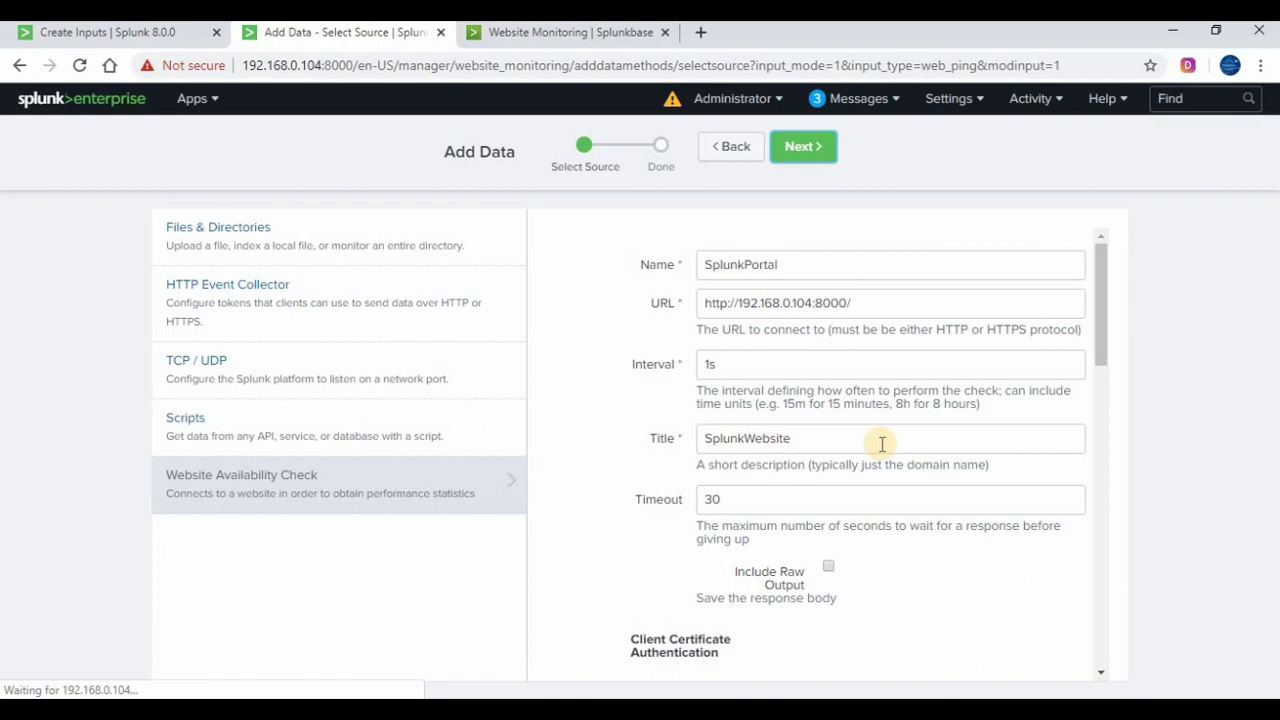
Review the summary and confirm creating the SplunkPortal input
scroll(882, 445, down, 5)
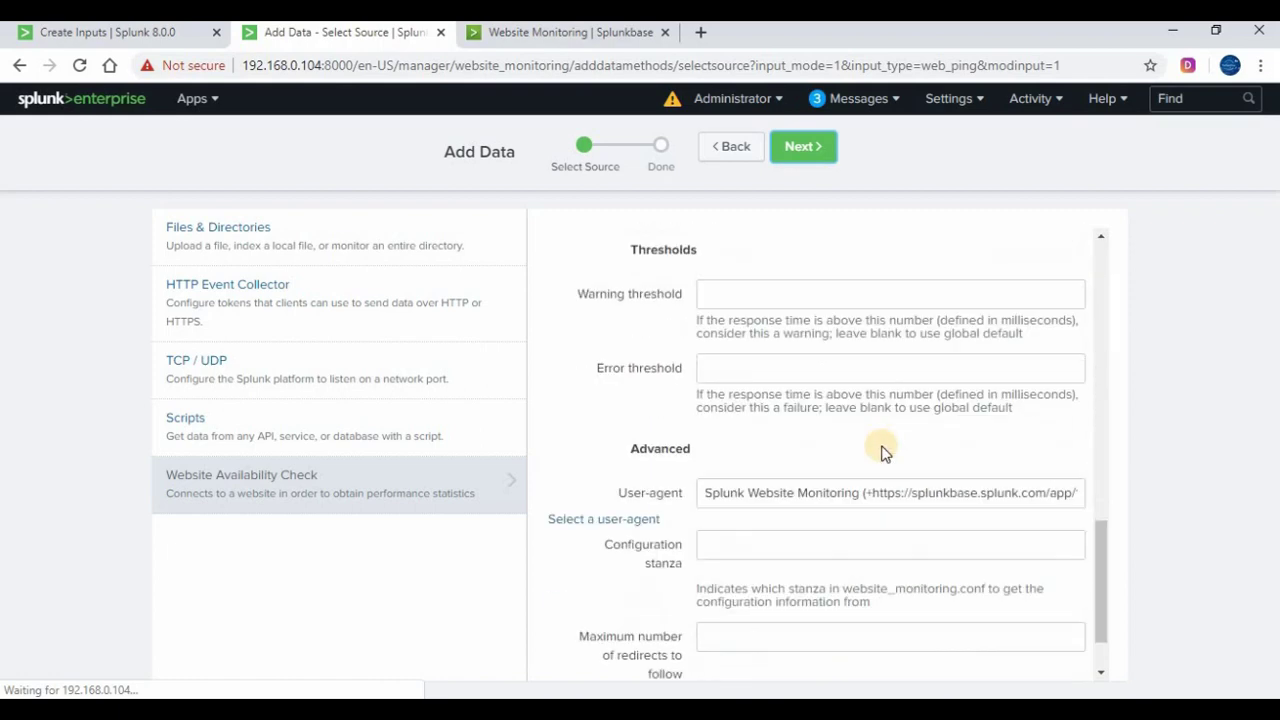
scroll(884, 453, up, 6)
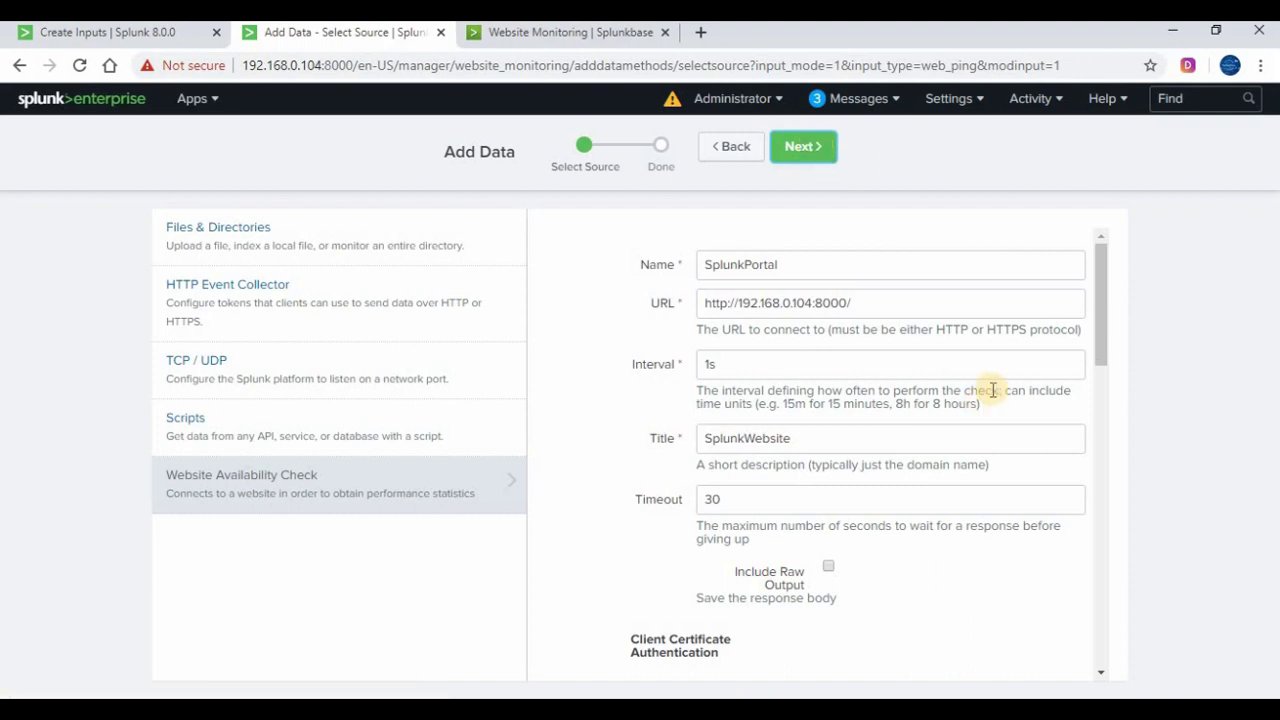
scroll(993, 390, down, 10)
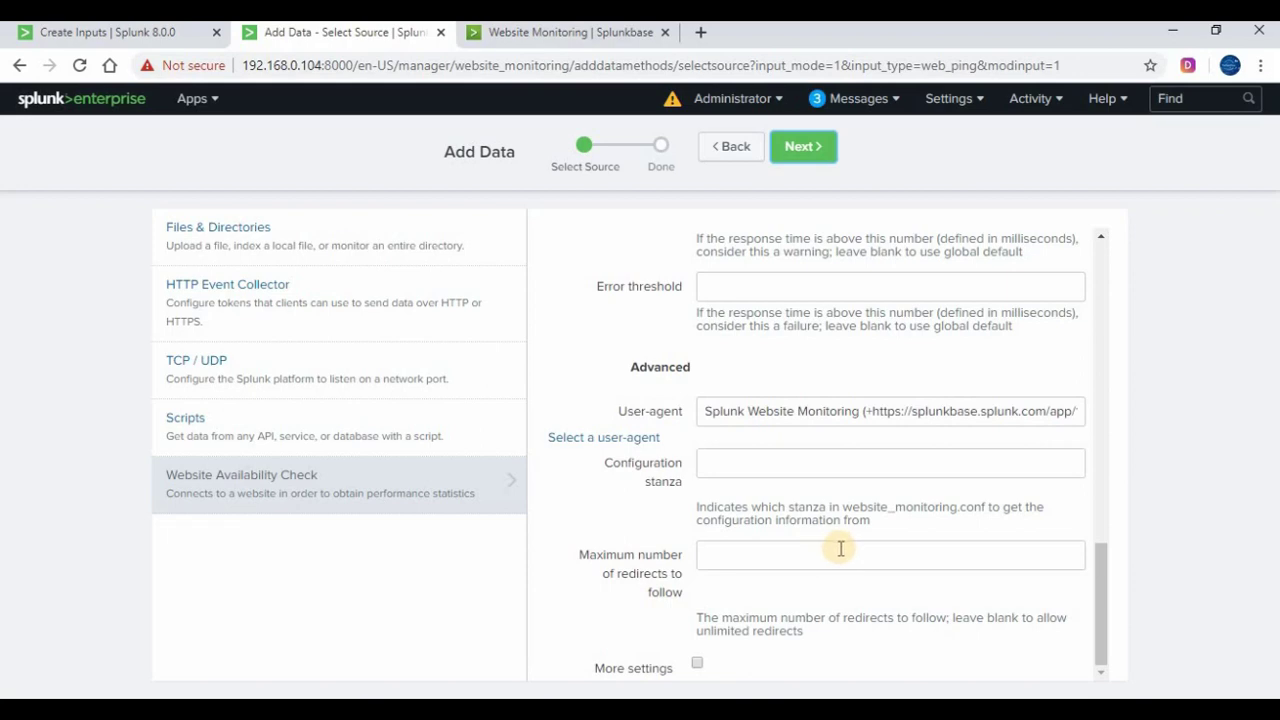
scroll(840, 545, up, 10)
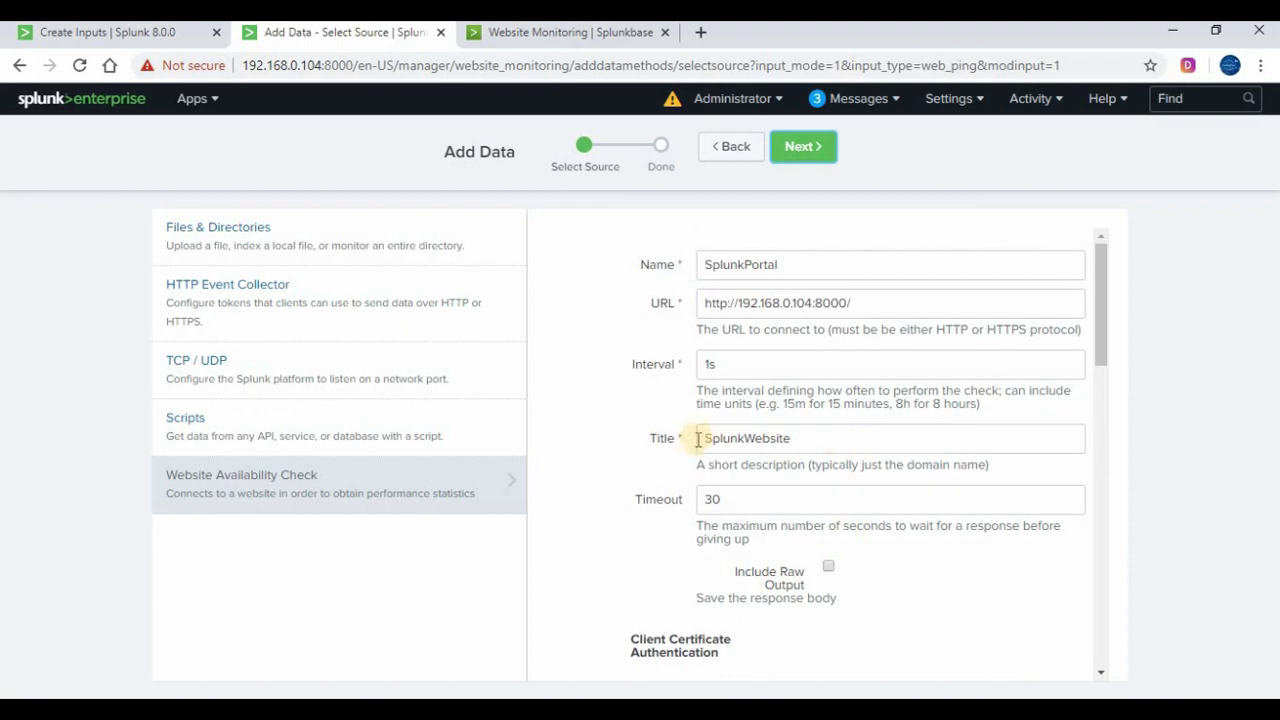
click(635, 406)
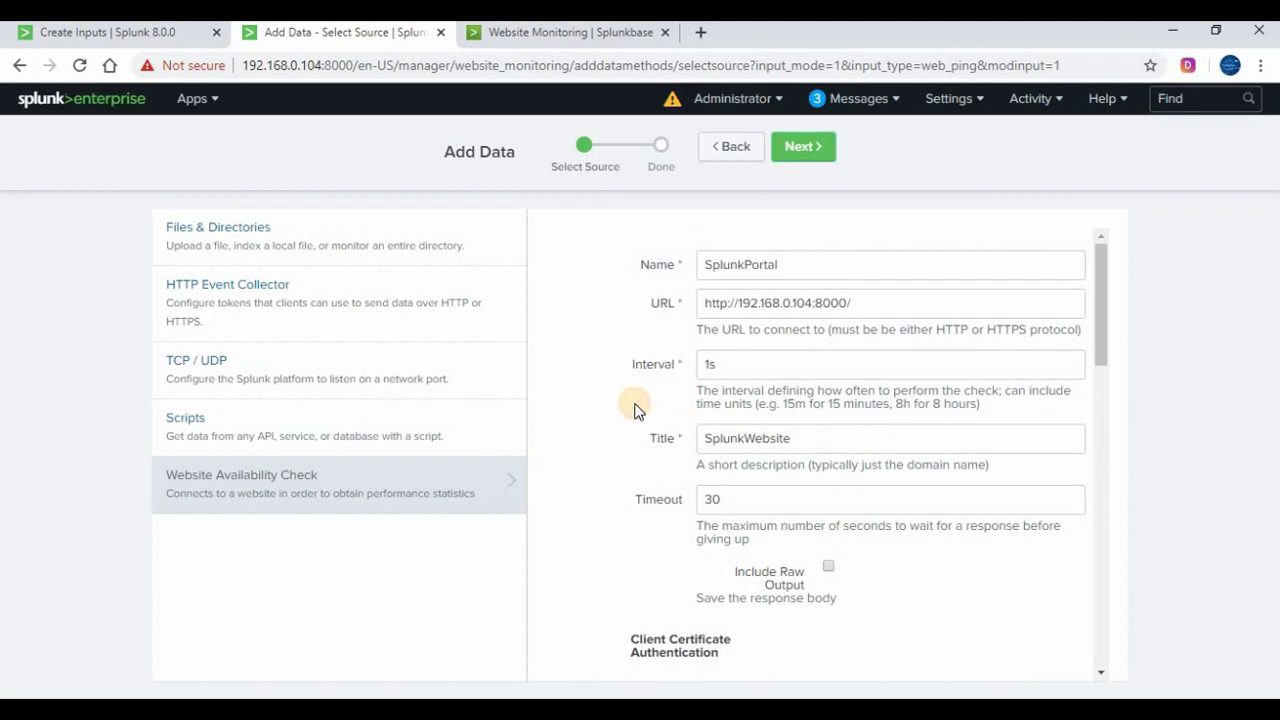
key(Return)
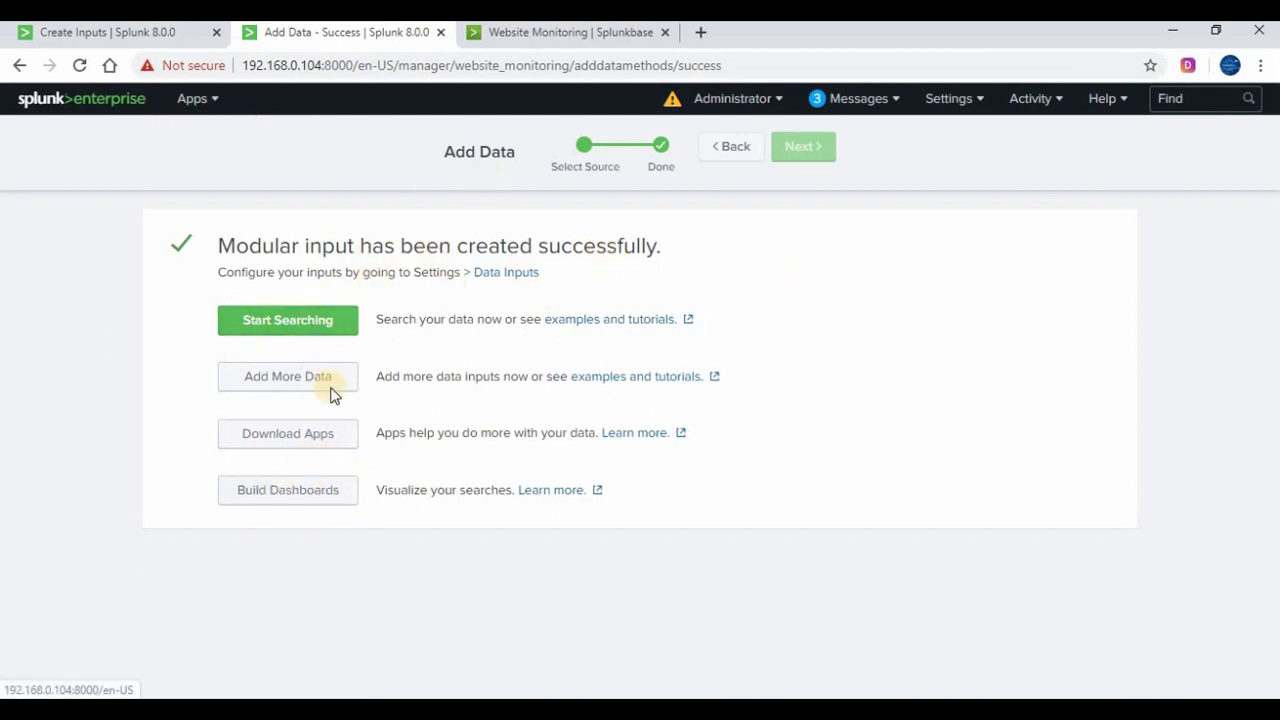
Go to Status Overview and reload it until SplunkWebsite shows response 200, status OK
click(305, 320)
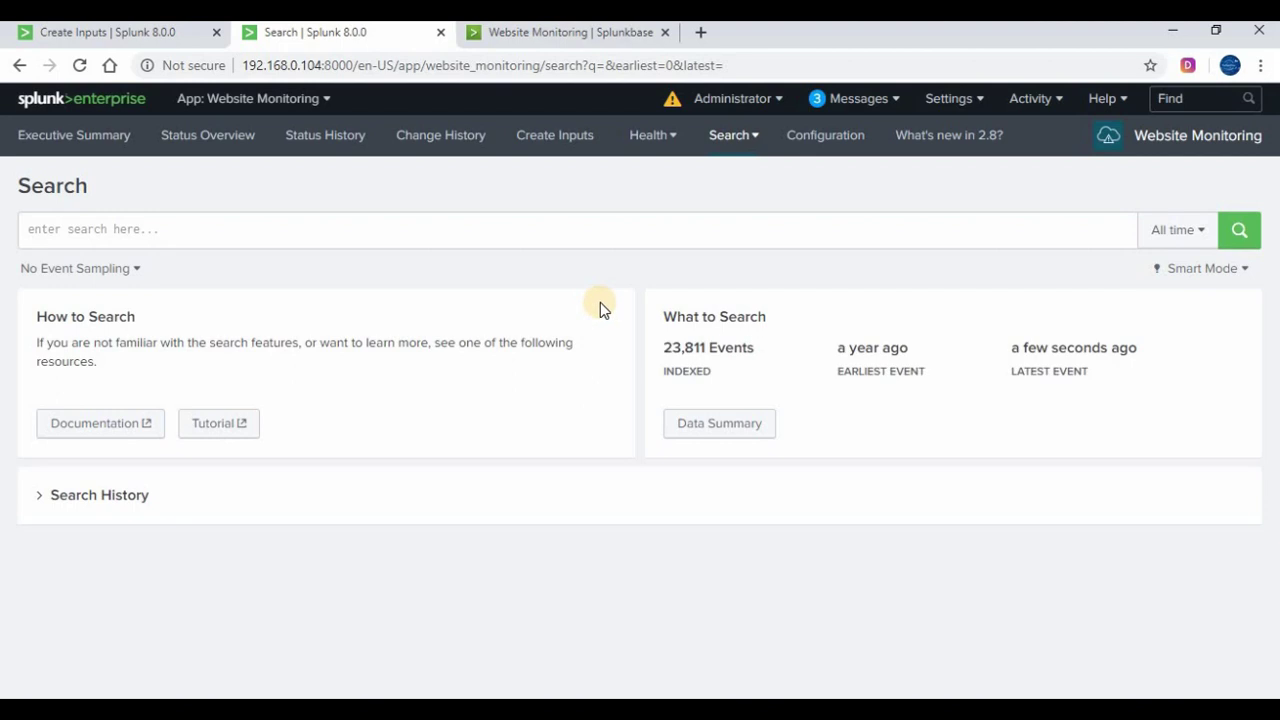
click(204, 157)
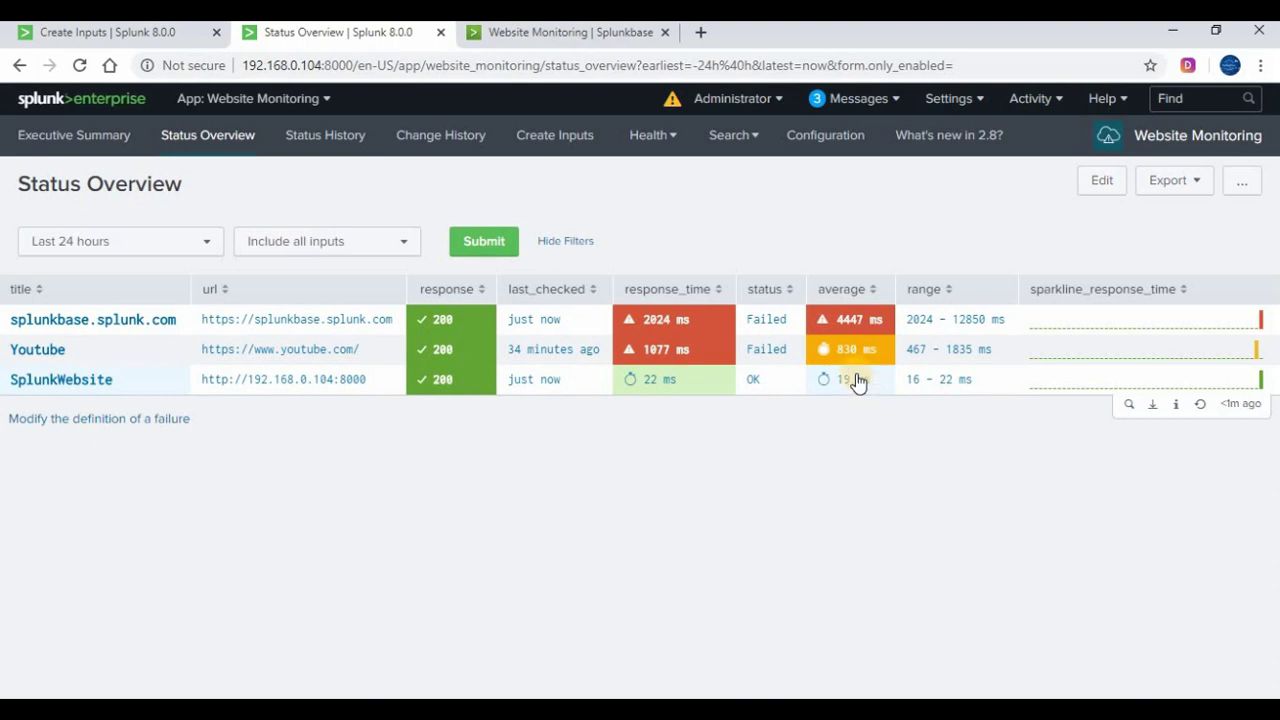
click(79, 65)
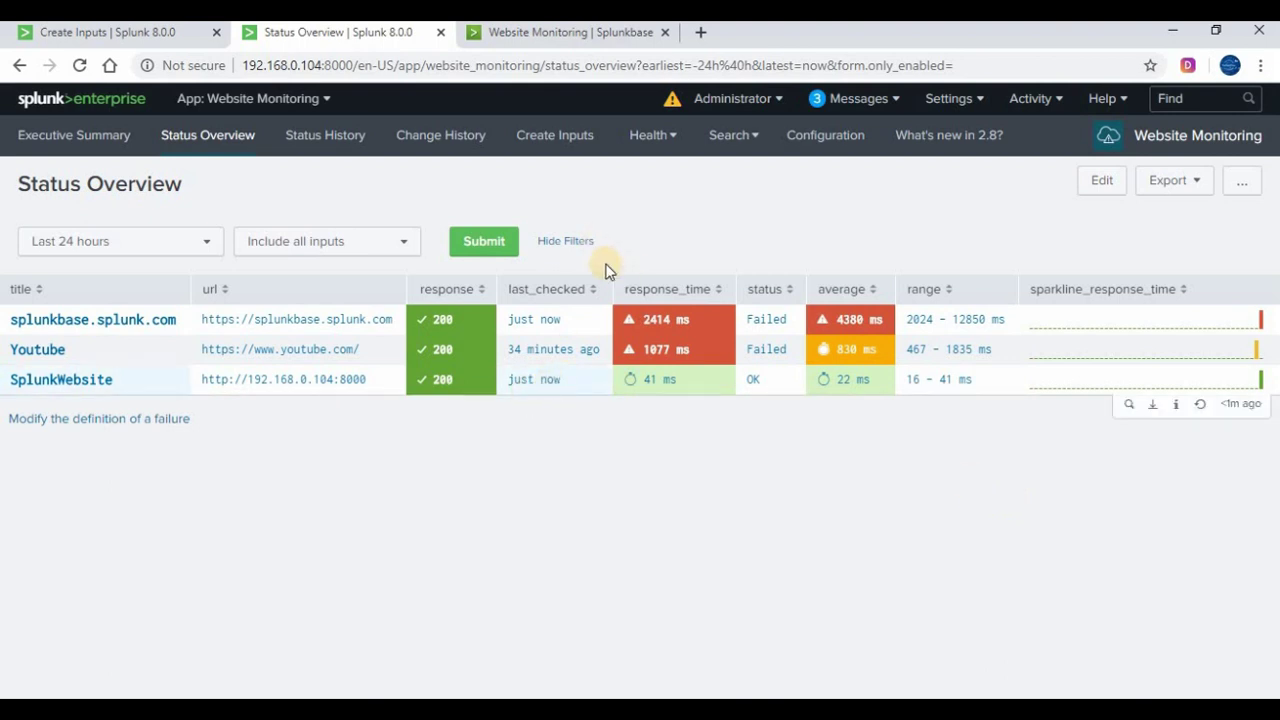
Look at the app configuration and search page, then return to Status Overview to confirm SplunkWebsite is OK
click(852, 146)
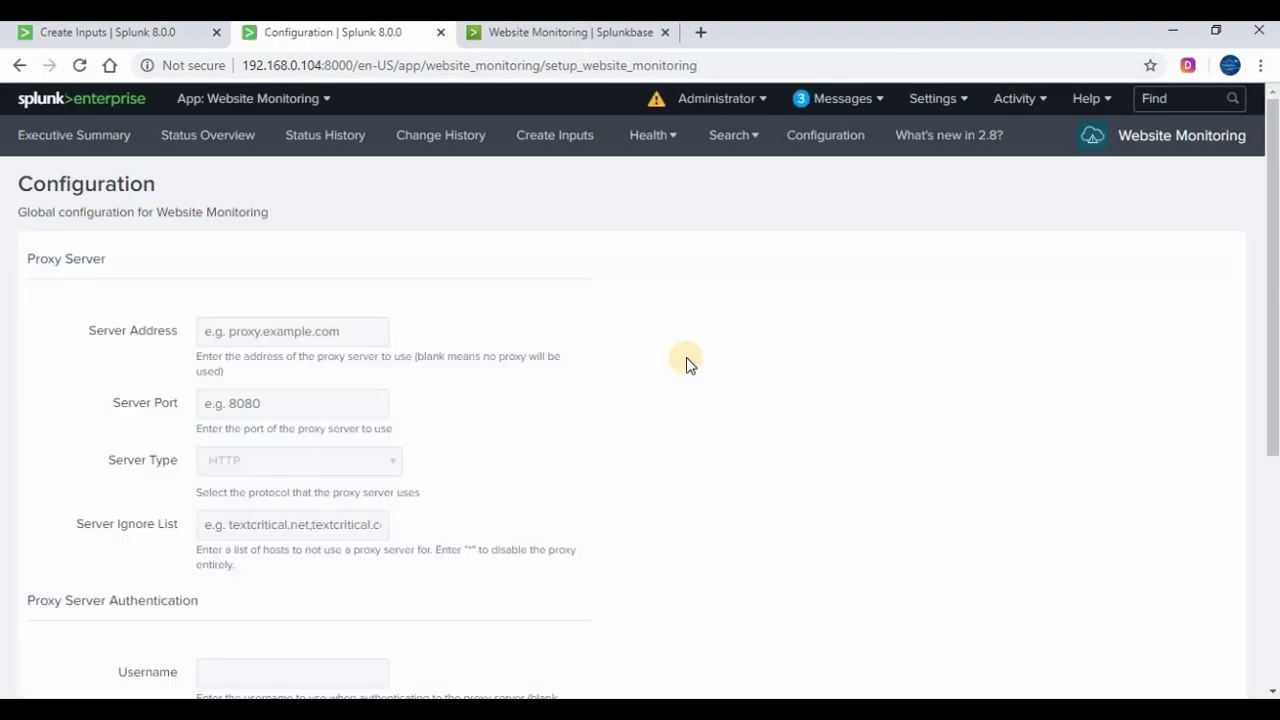
scroll(477, 337, down, 4)
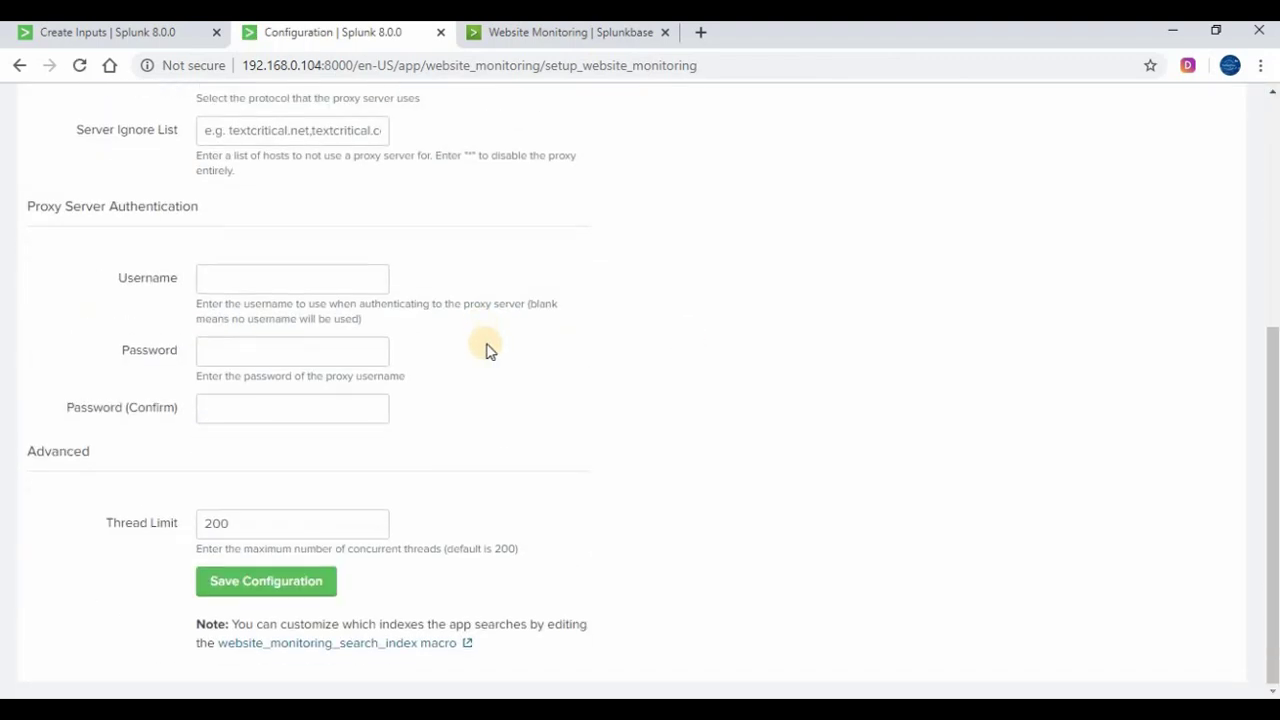
scroll(785, 302, up, 4)
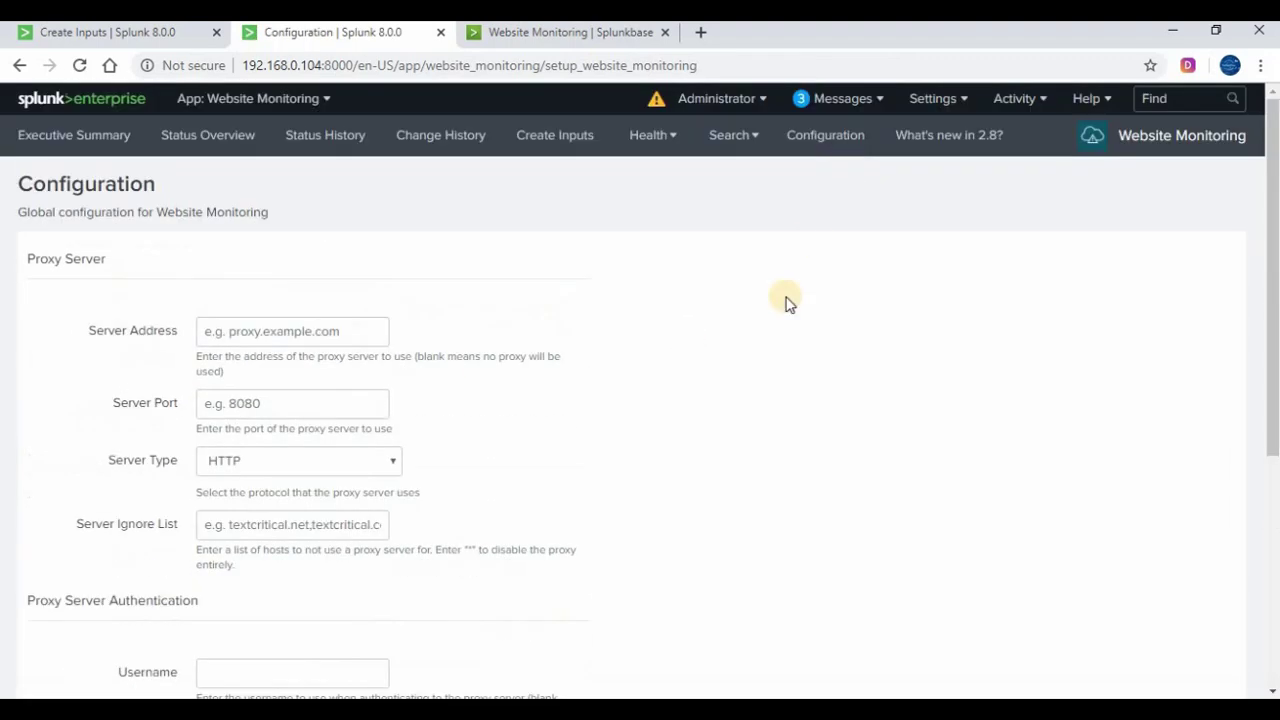
click(752, 137)
click(645, 177)
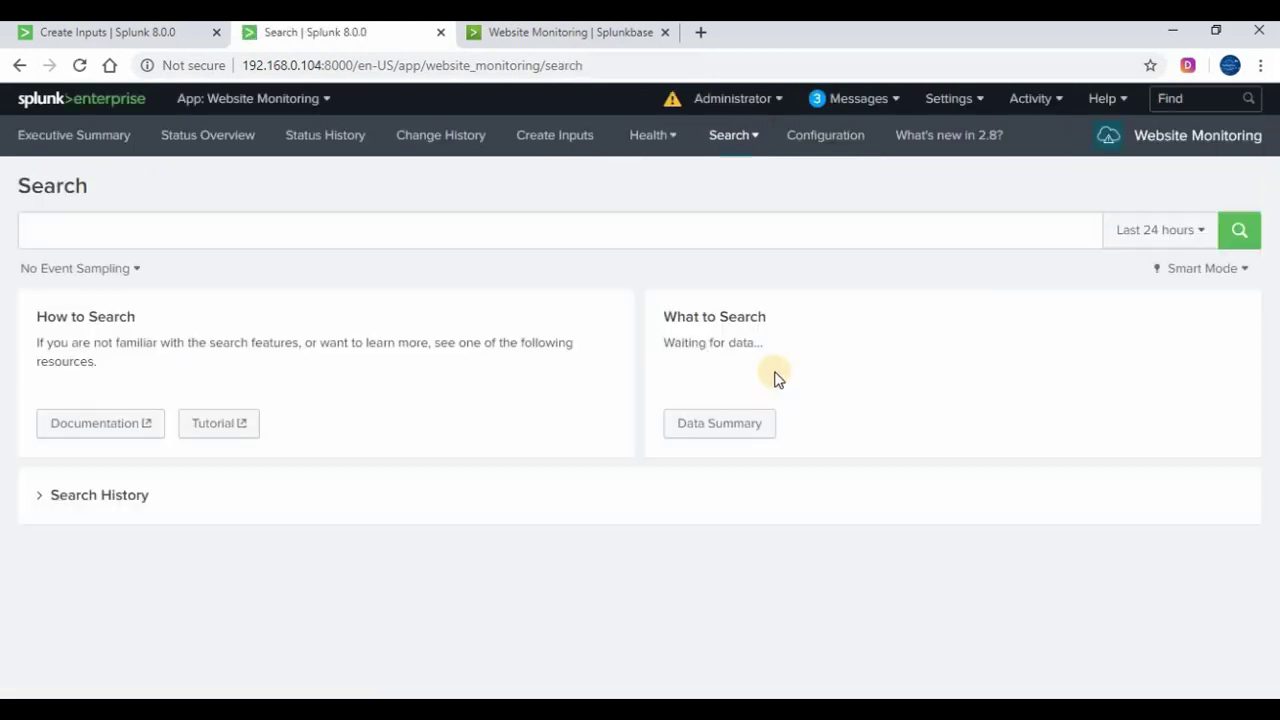
click(1177, 143)
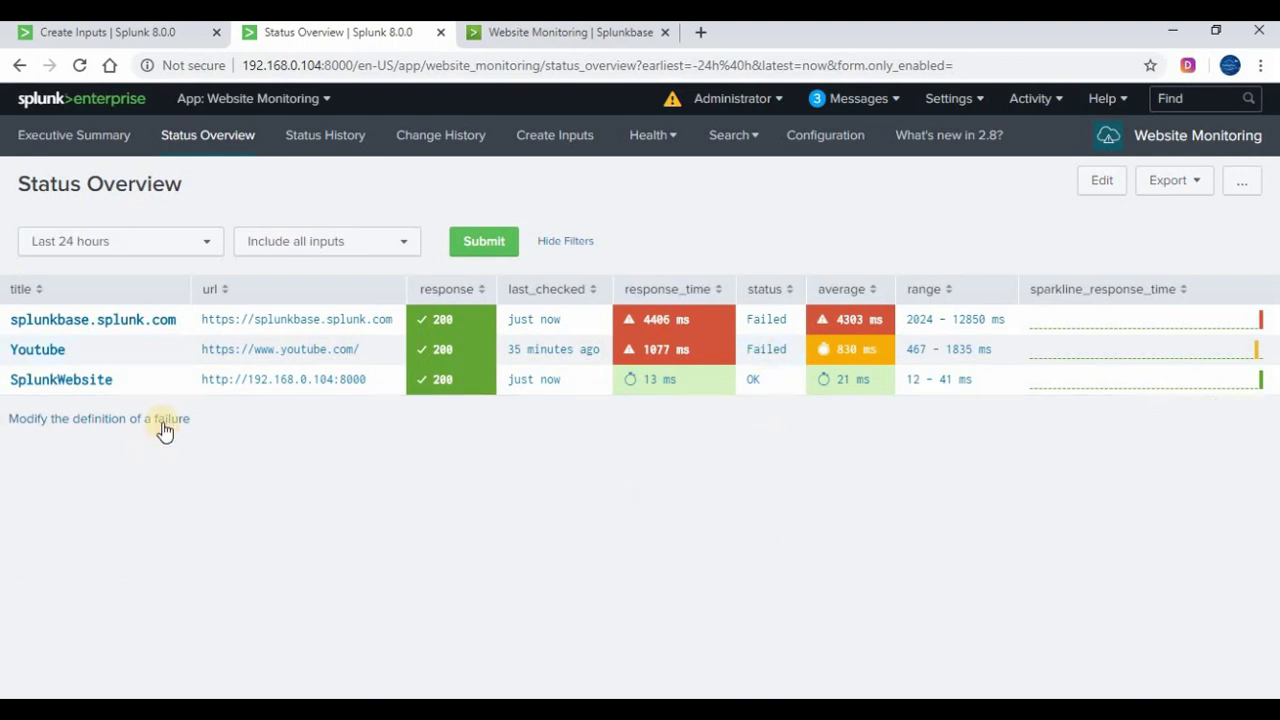
click(51, 420)
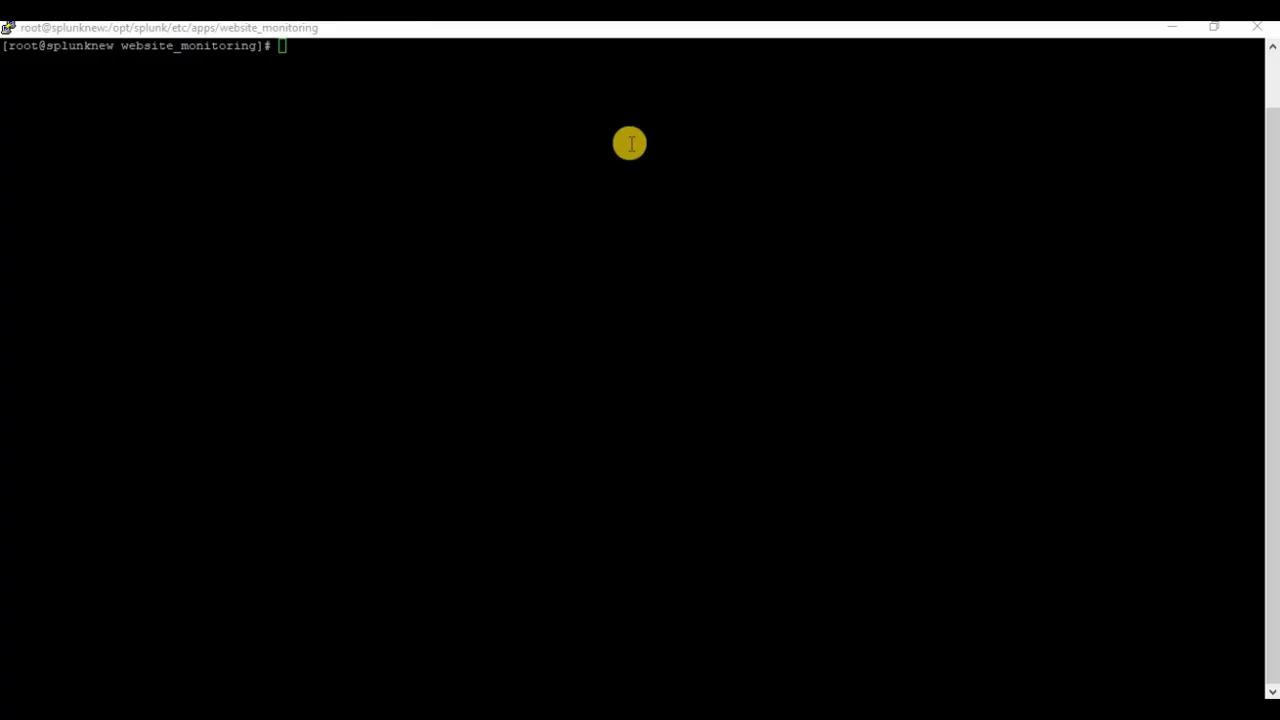
Run pwd, ls, cd local/, ls and cat inputs.conf to show both web_ping stanzas
click(128, 84)
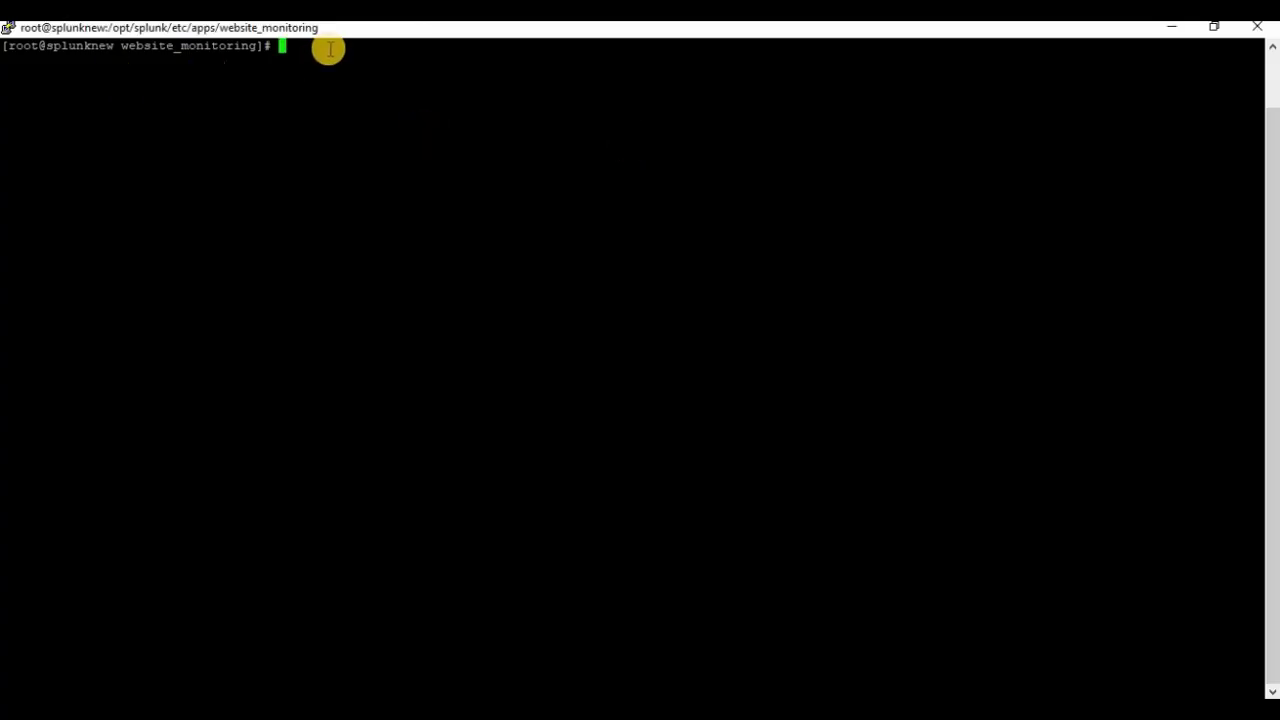
text(pwd)
key(Return)
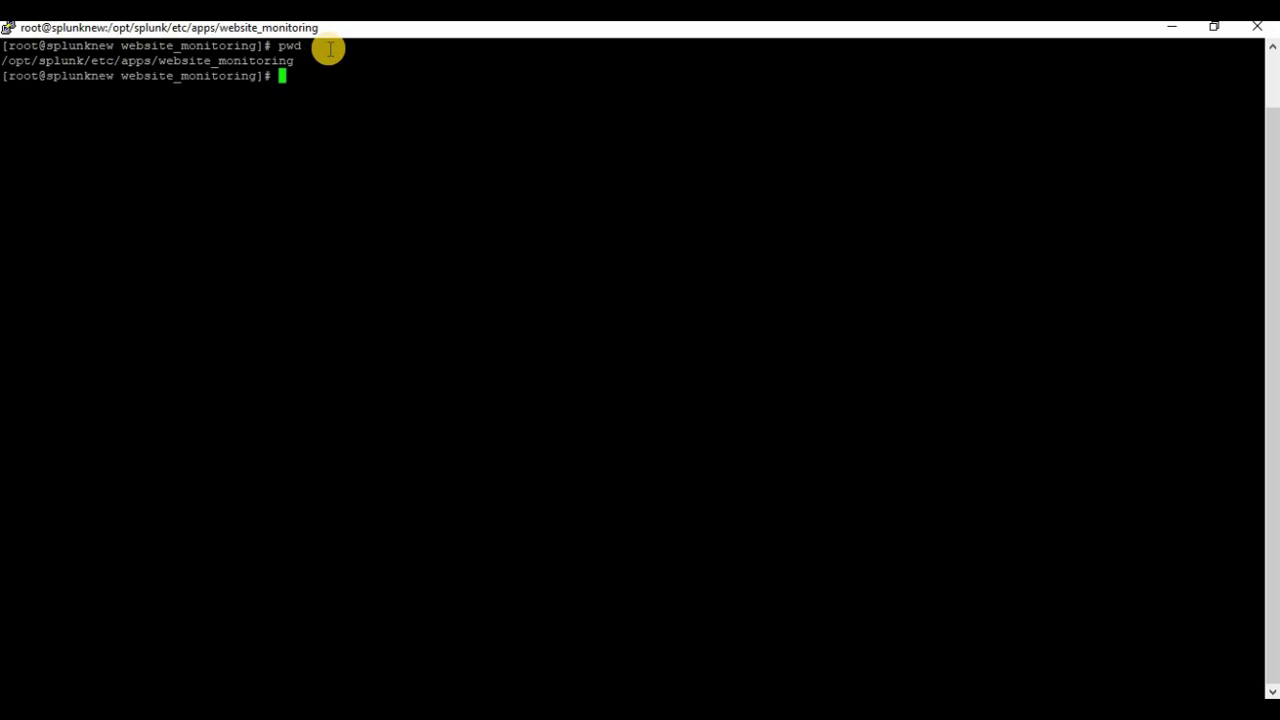
text(ls)
key(Return)
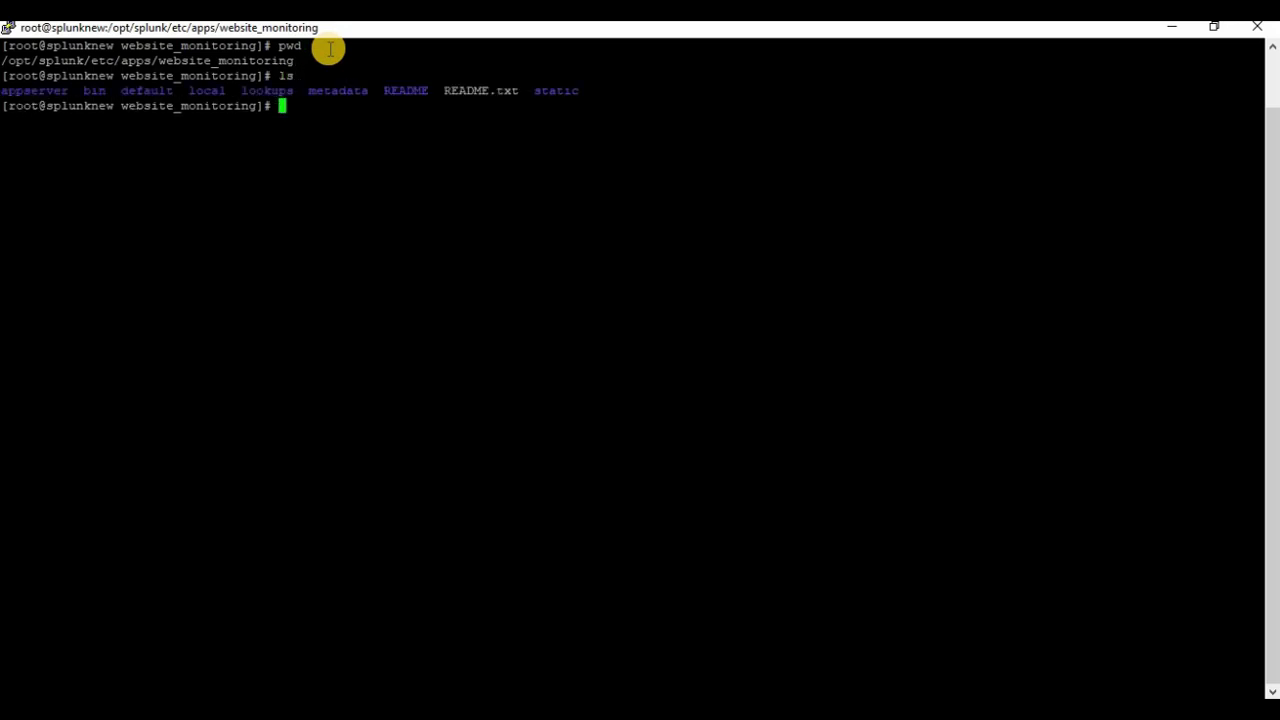
double_click(206, 91)
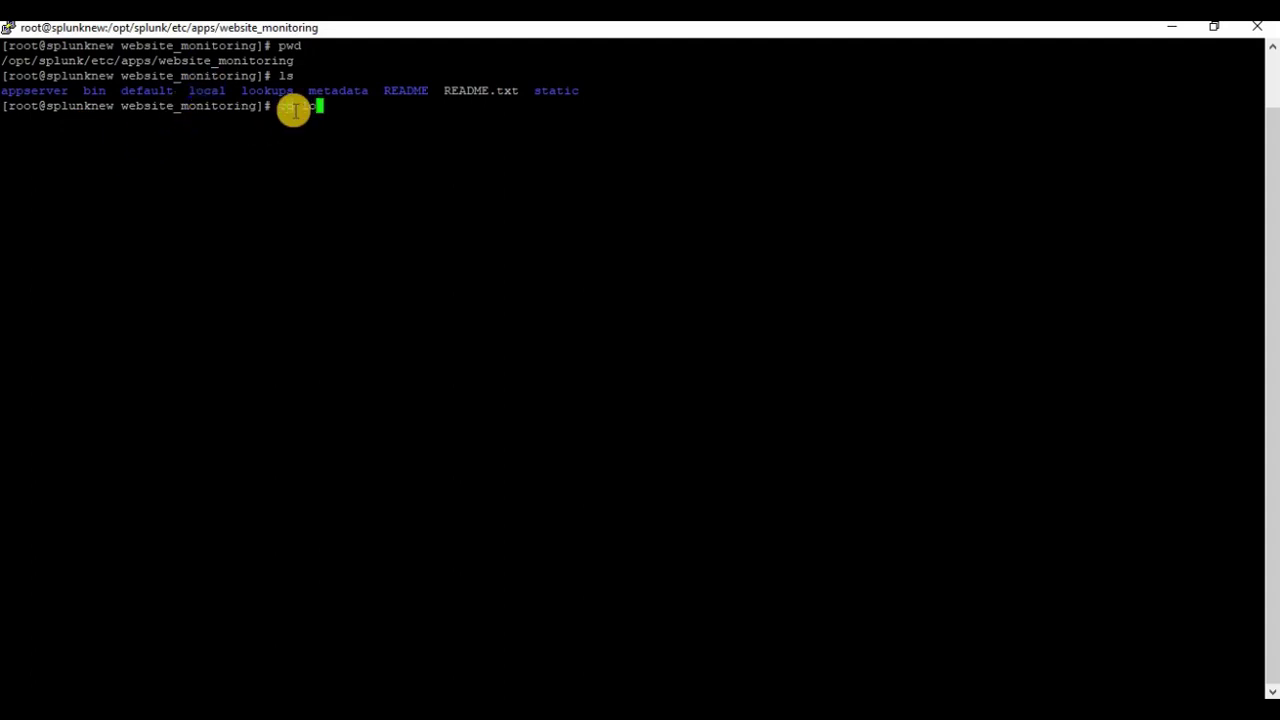
key(Return)
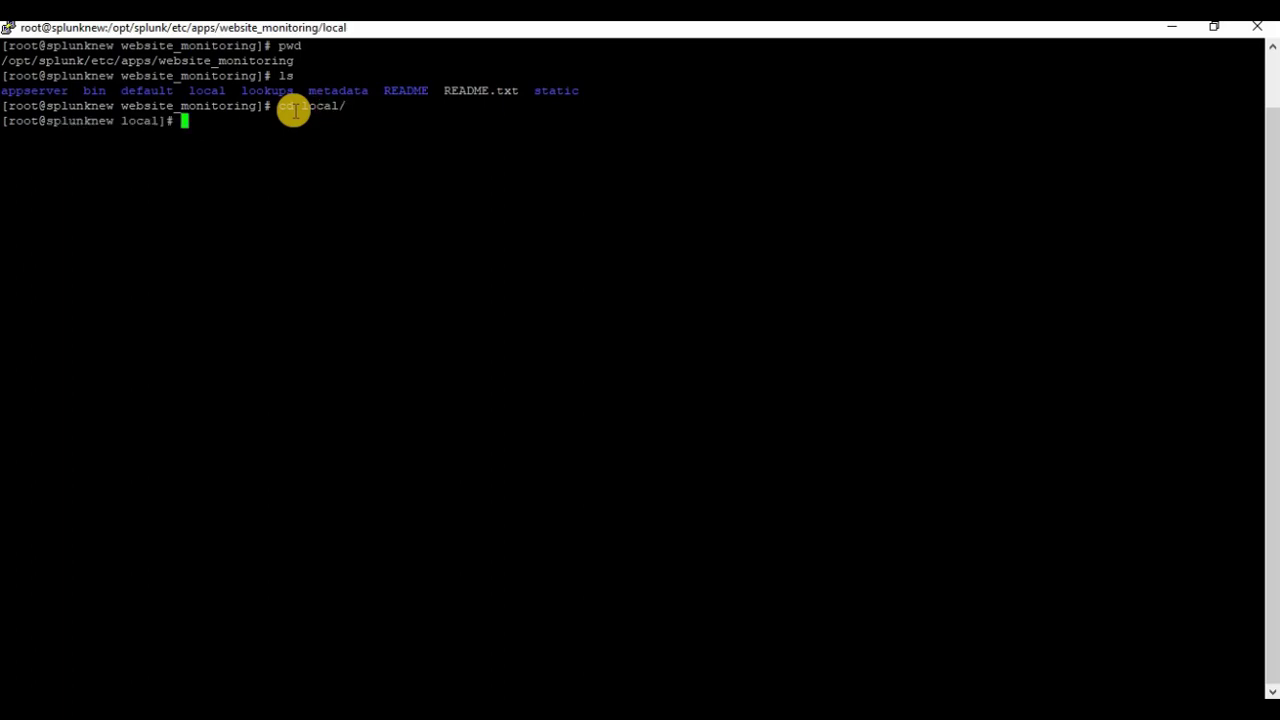
text(ls)
key(Return)
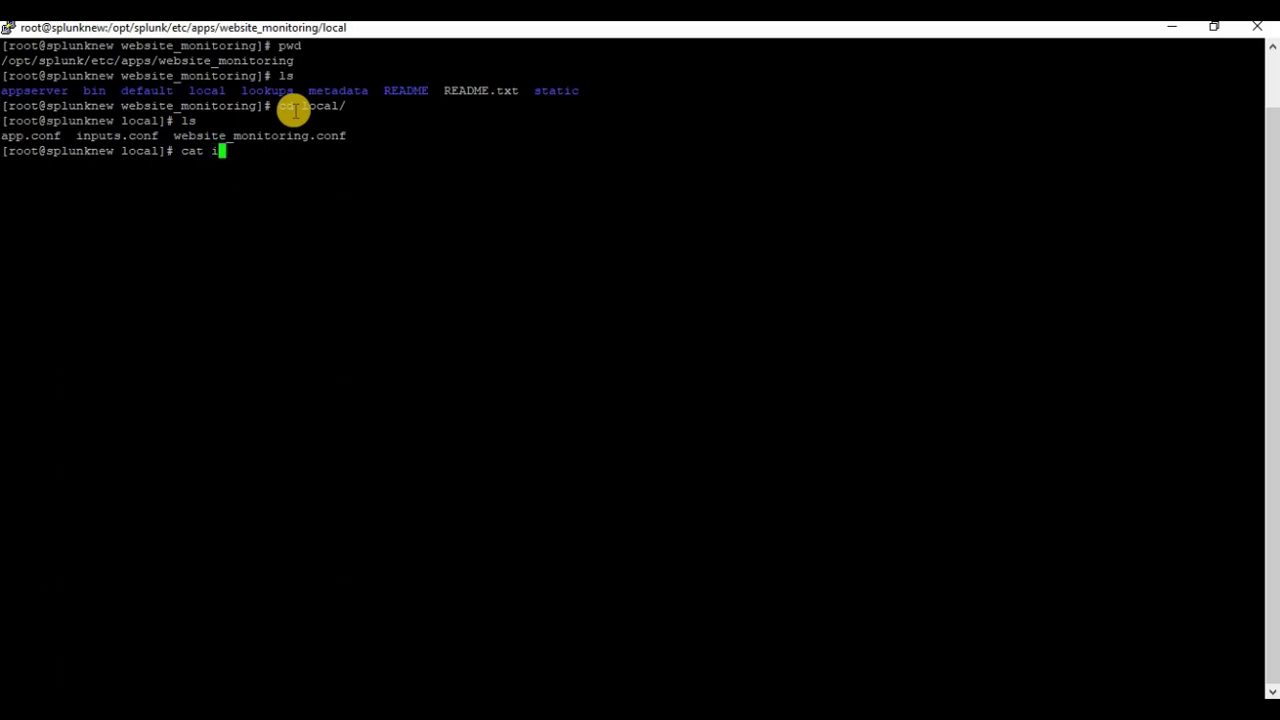
key(Return)
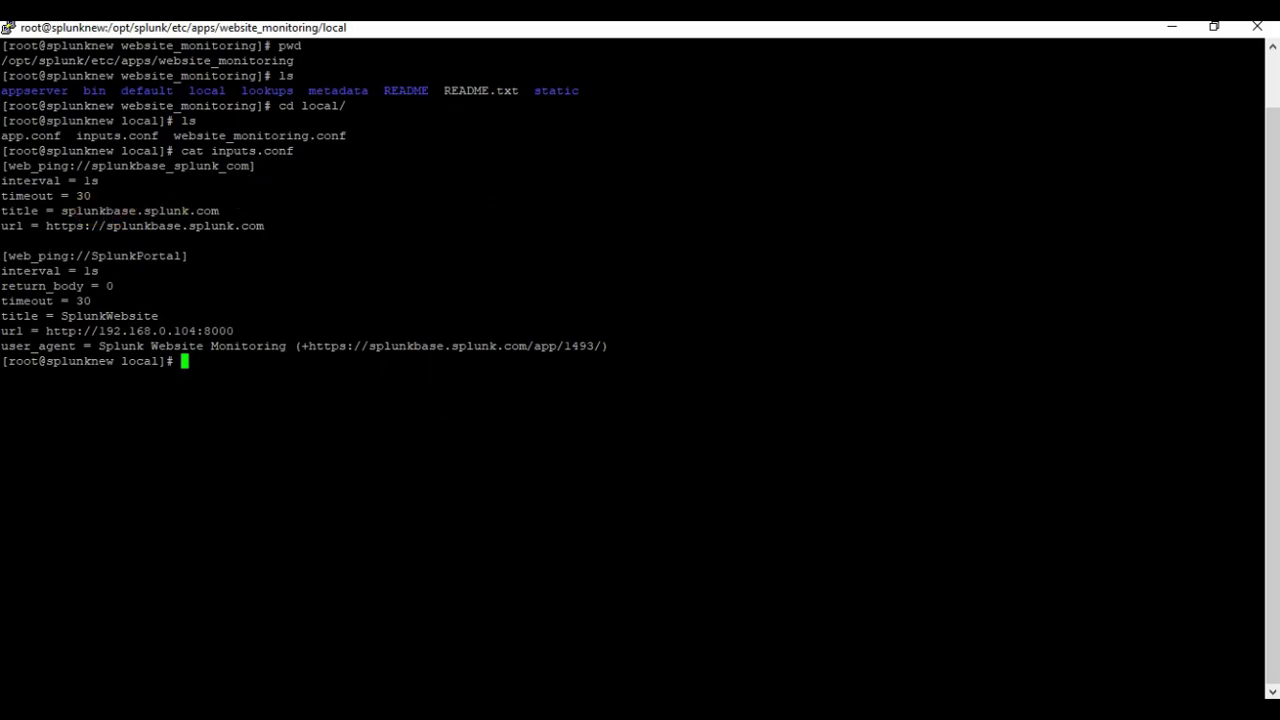
key(alt+Tab)
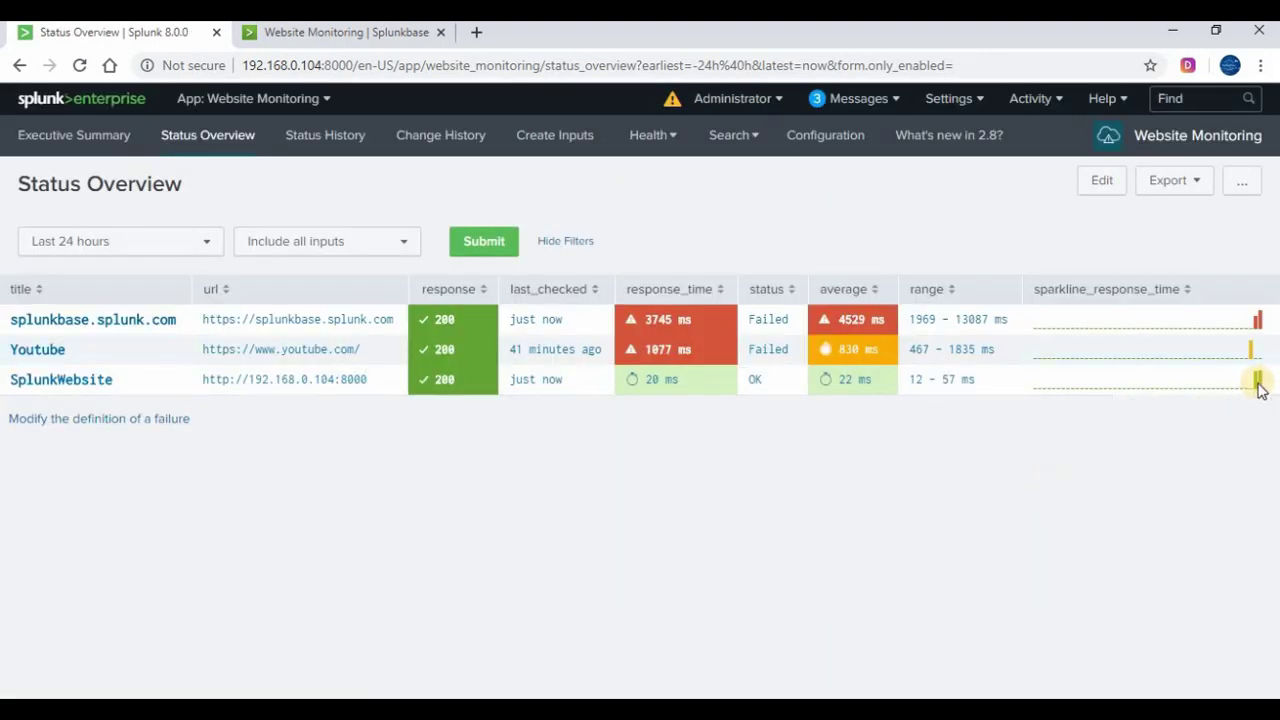
Open Status History and scroll its panels showing 100.00 % availability and 0 failures
mouse_move(1260, 390)
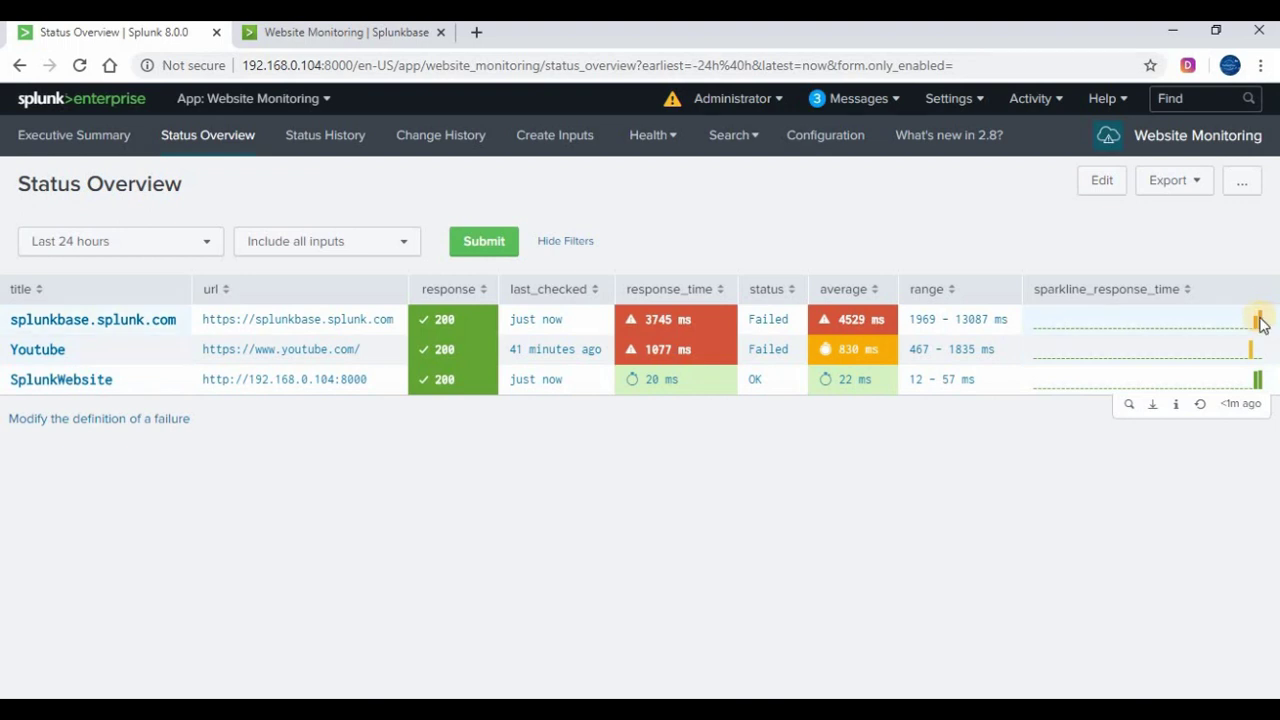
mouse_move(1260, 324)
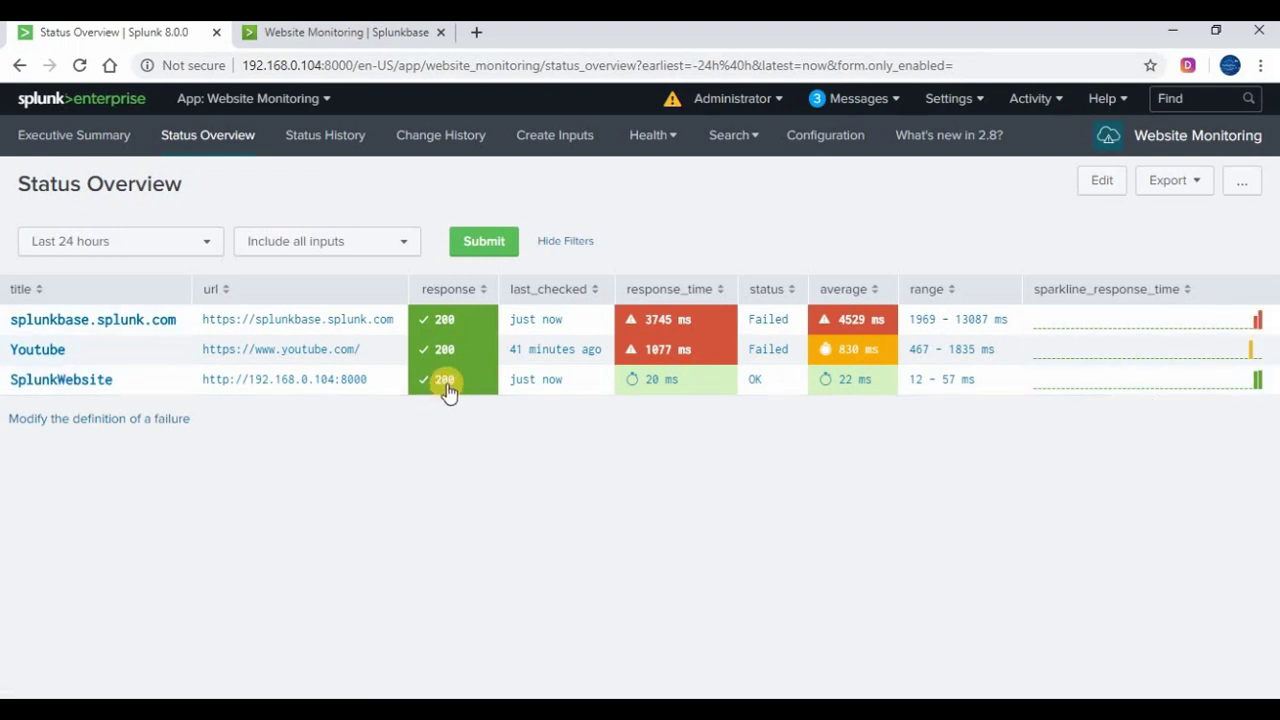
click(327, 138)
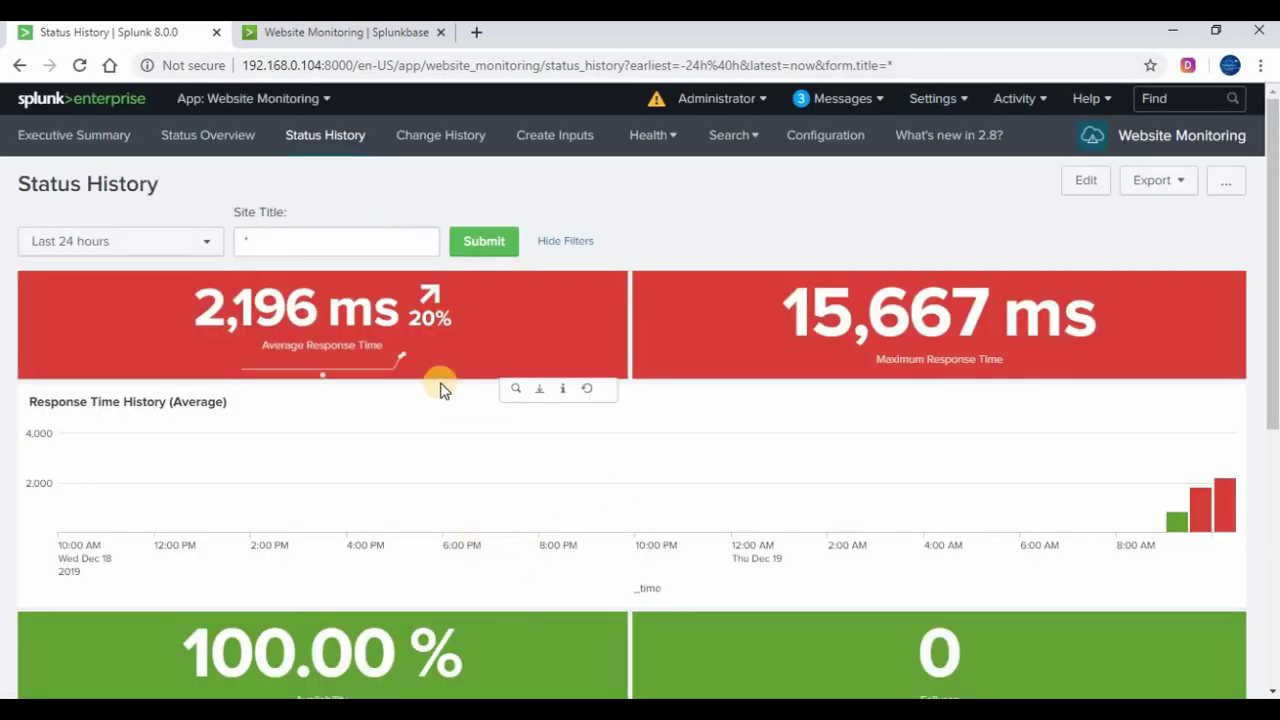
scroll(1200, 395, down, 2)
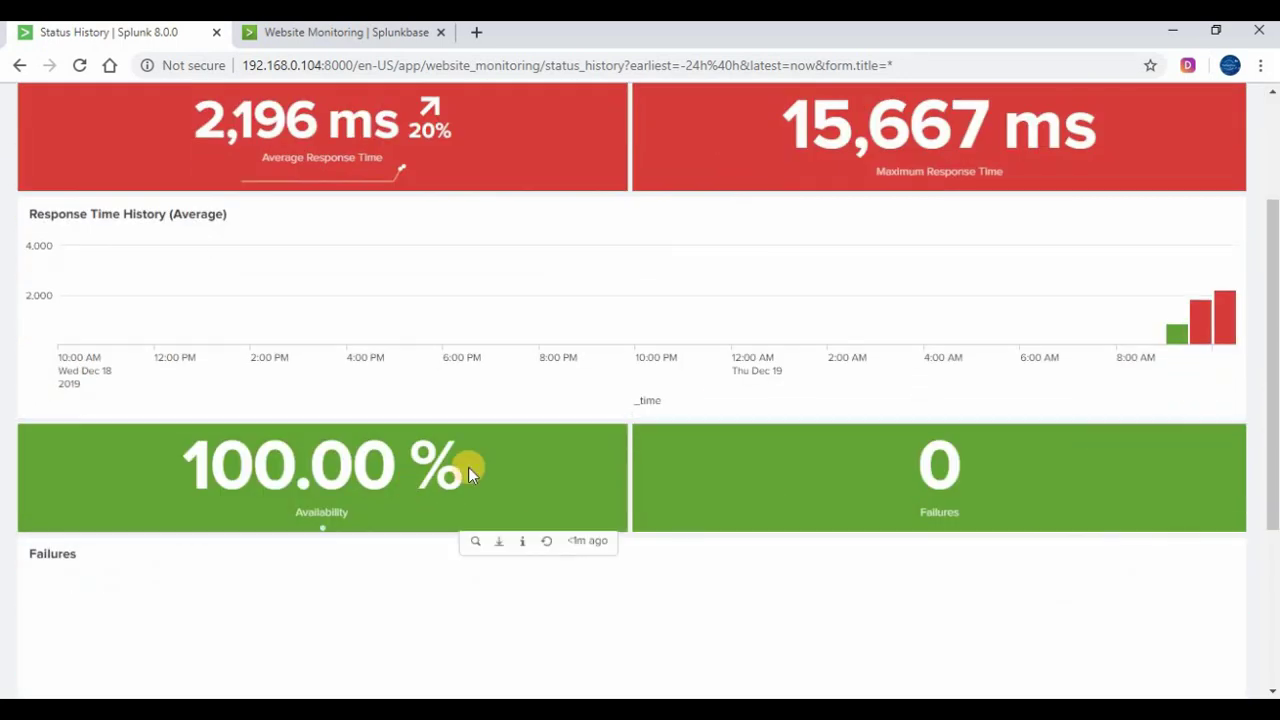
scroll(468, 467, down, 3)
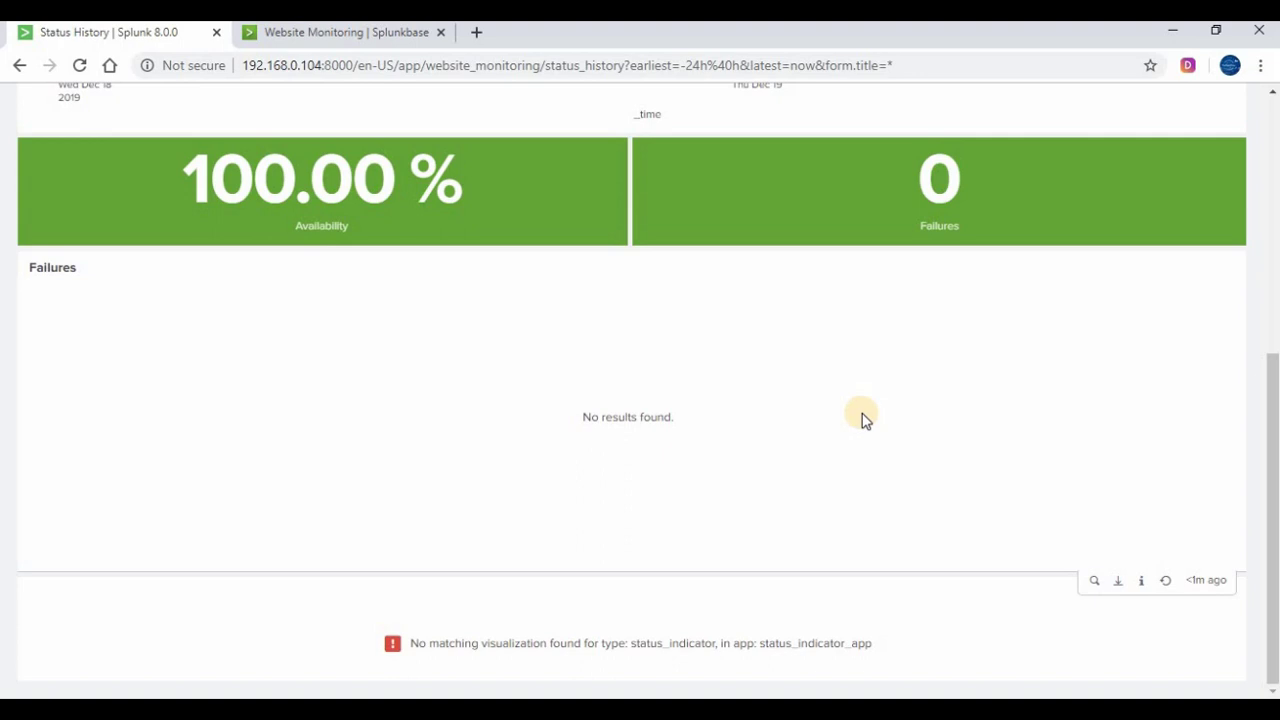
scroll(865, 420, up, 5)
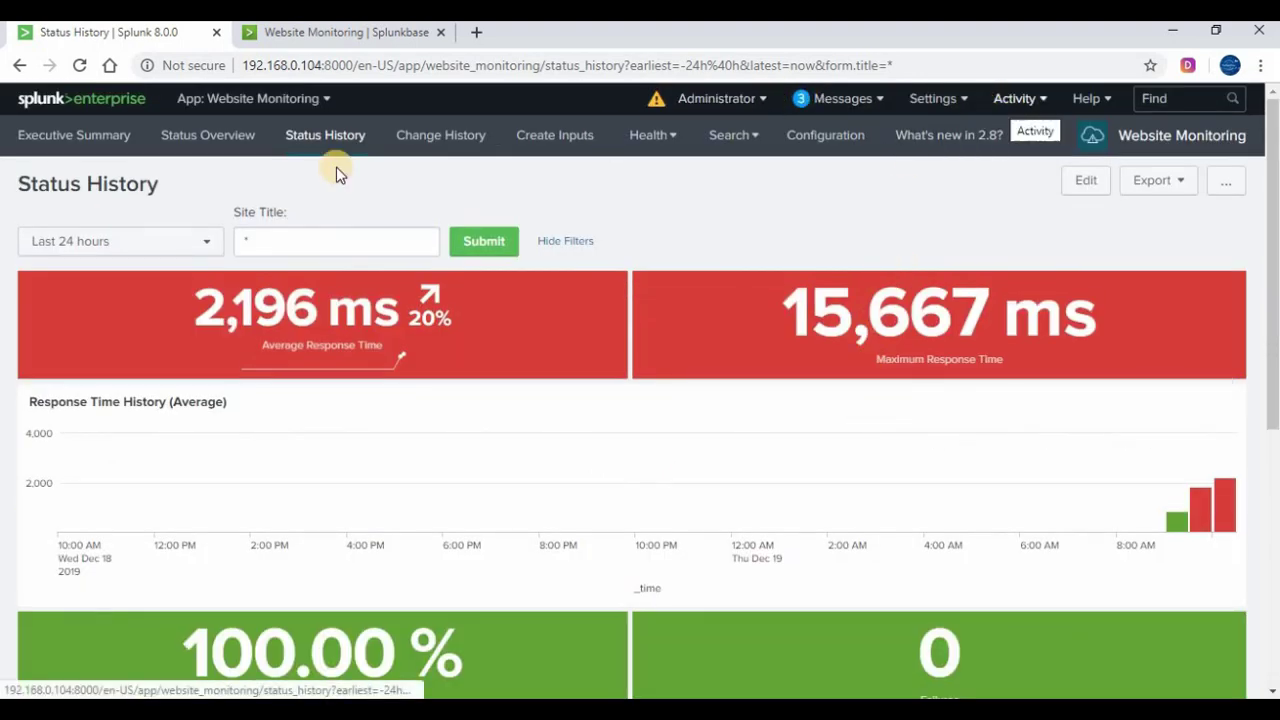
Open the Status Overview dashboard from Search & Reporting's Dashboards list
click(286, 98)
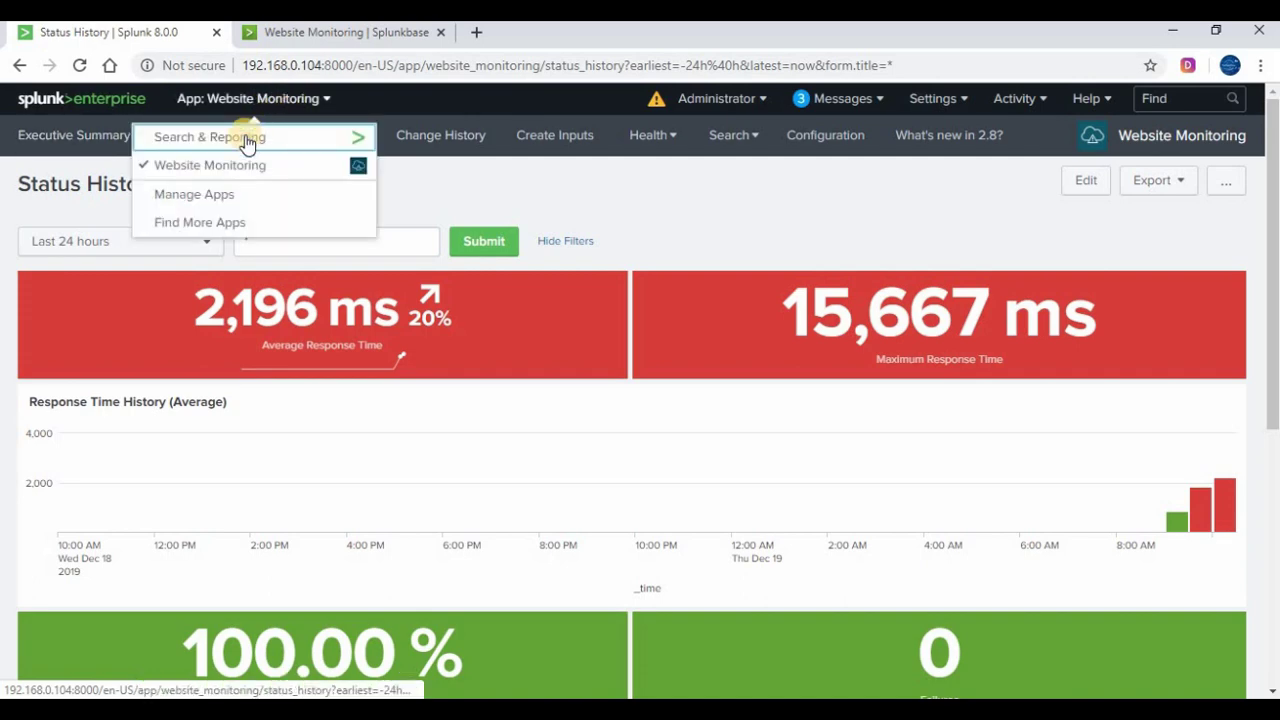
click(103, 106)
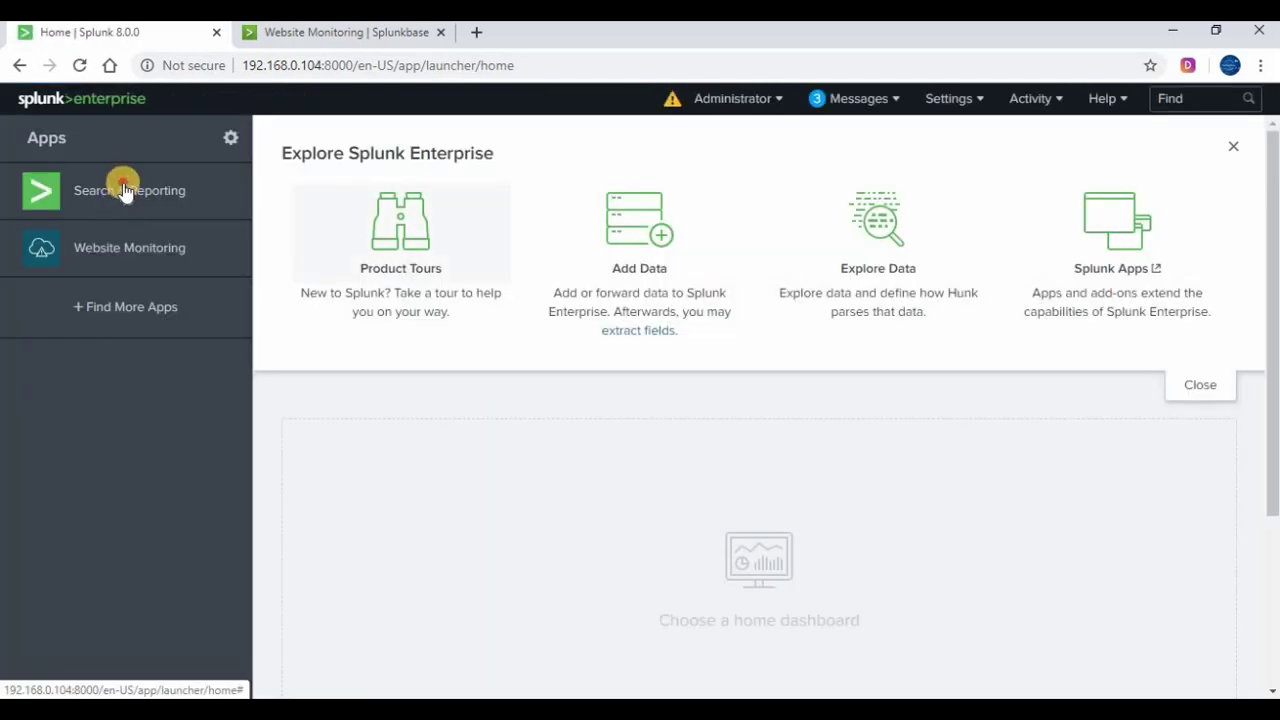
click(124, 190)
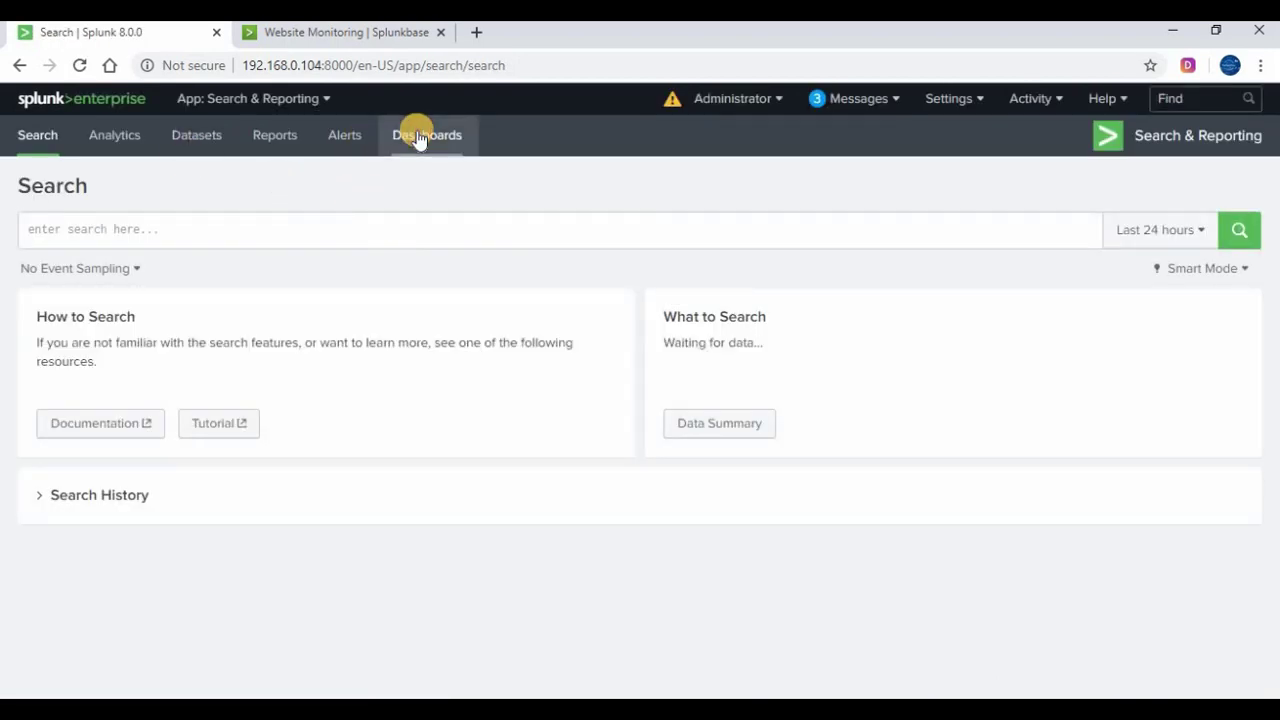
click(419, 139)
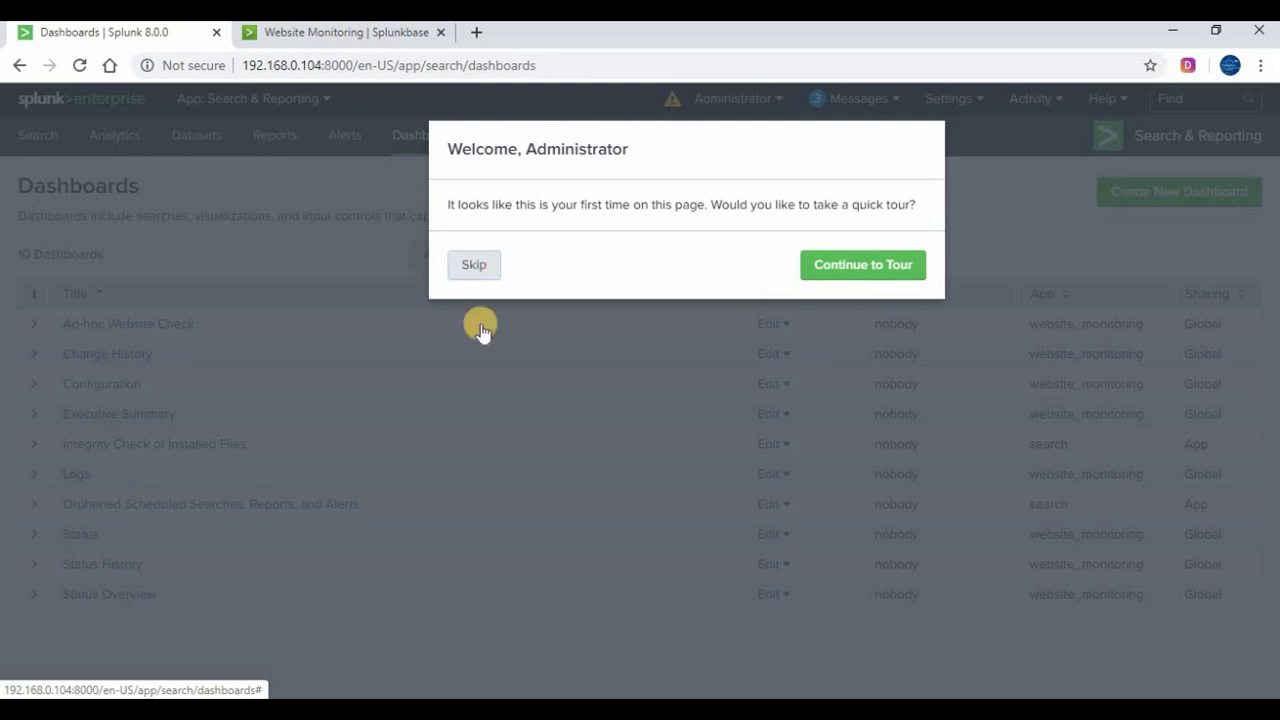
click(480, 330)
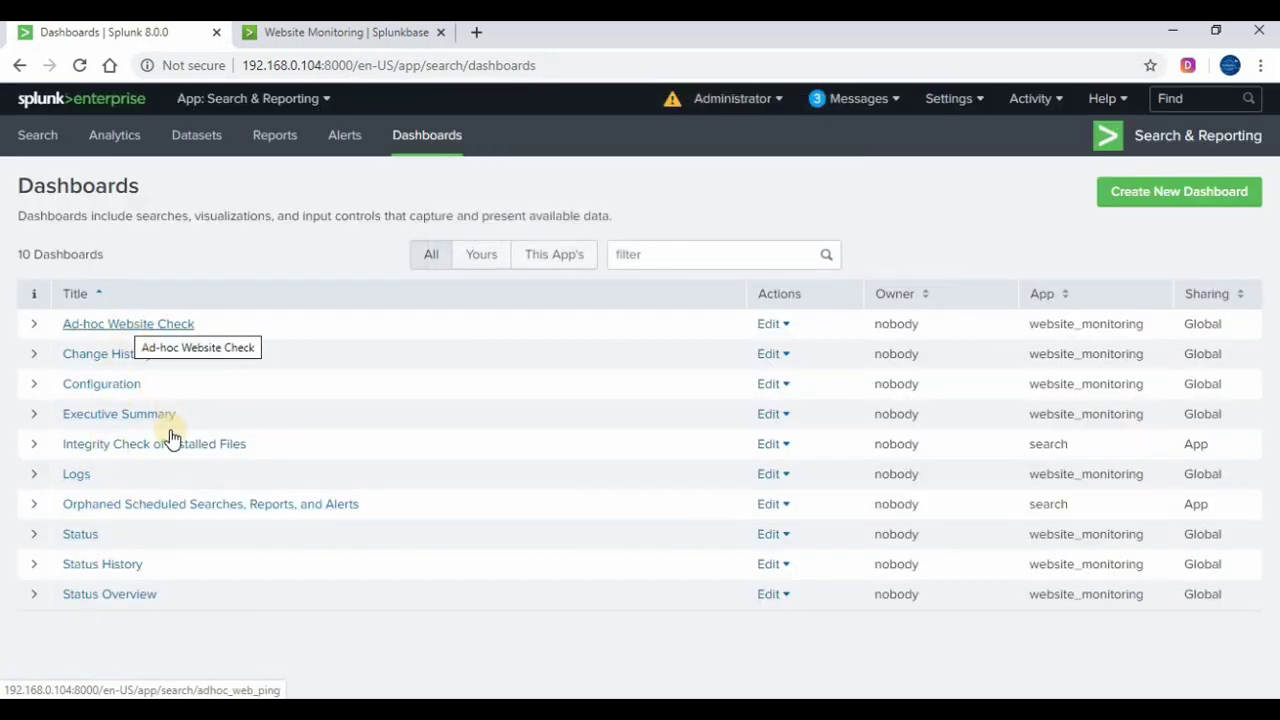
click(102, 596)
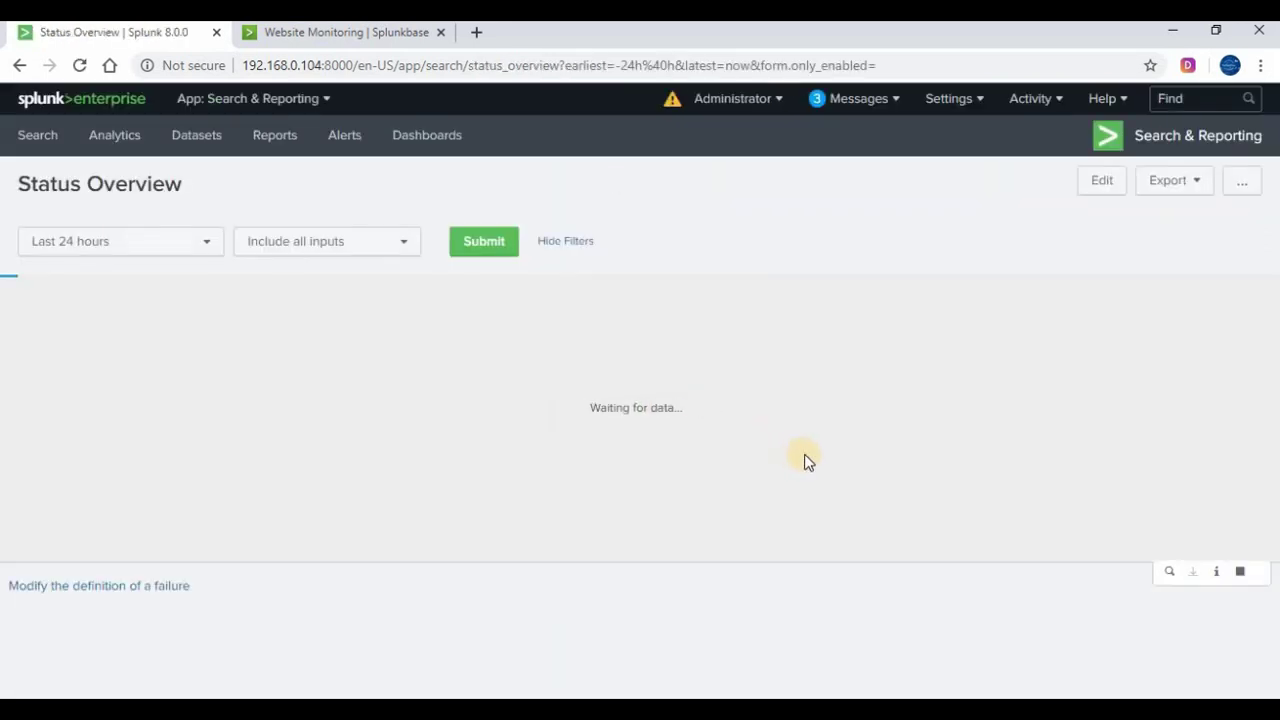
click(20, 64)
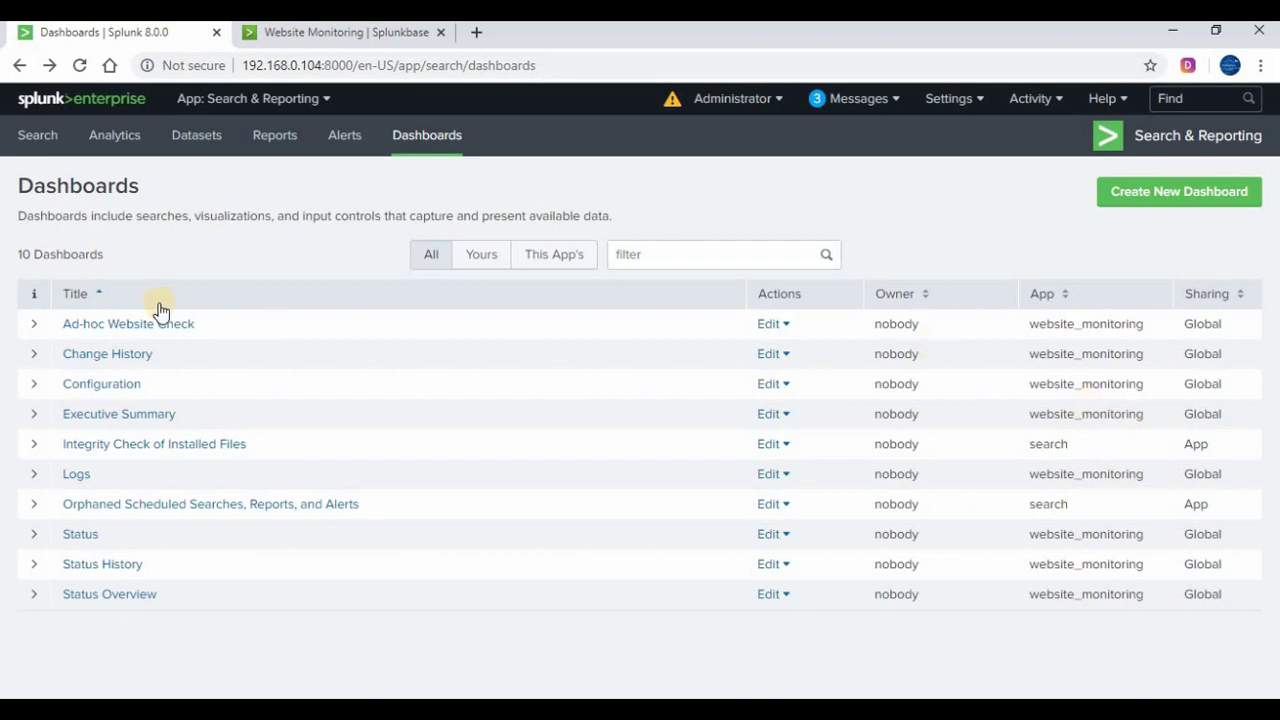
View the Ad-hoc Website Check dashboard, then reopen the Website Monitoring app from Home
click(137, 325)
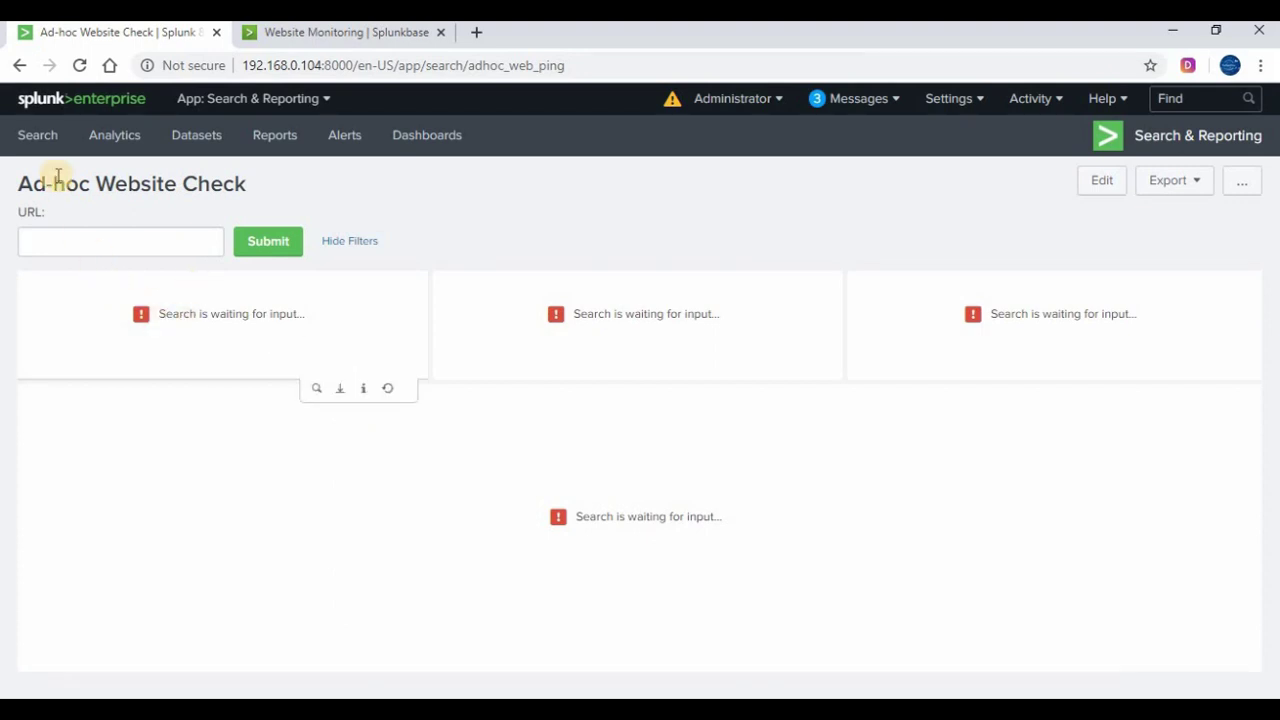
click(80, 251)
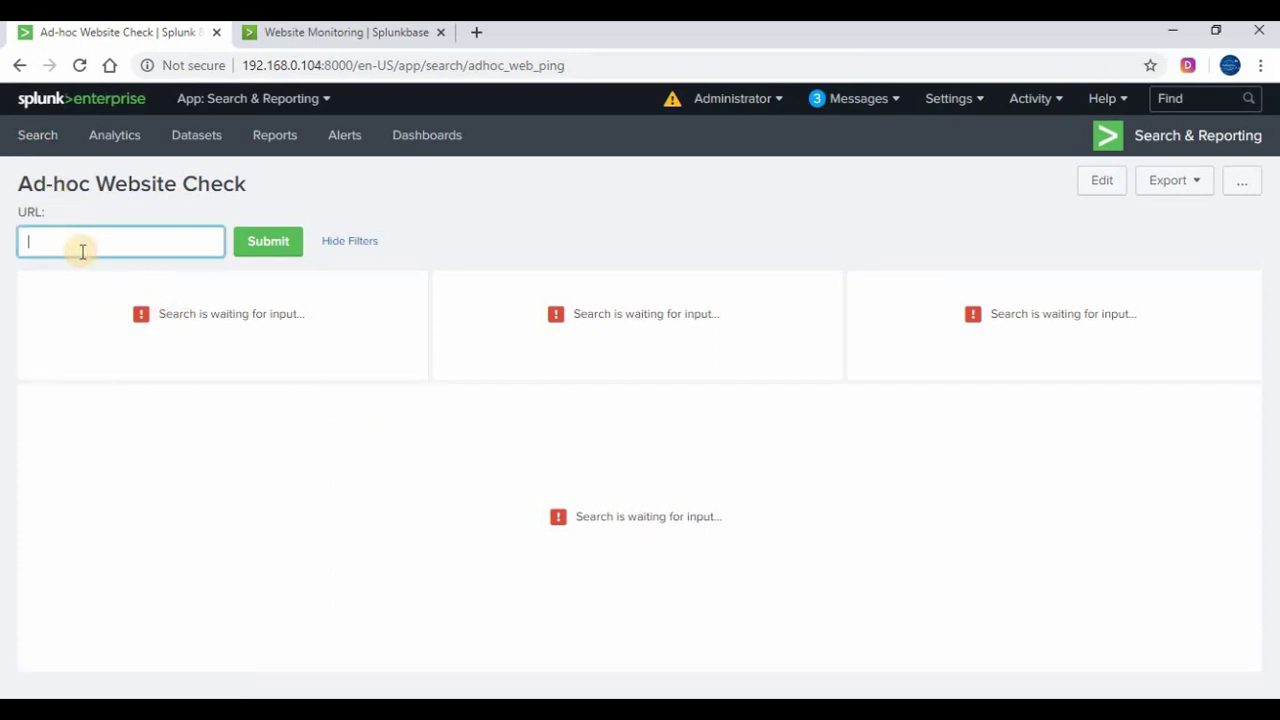
click(20, 65)
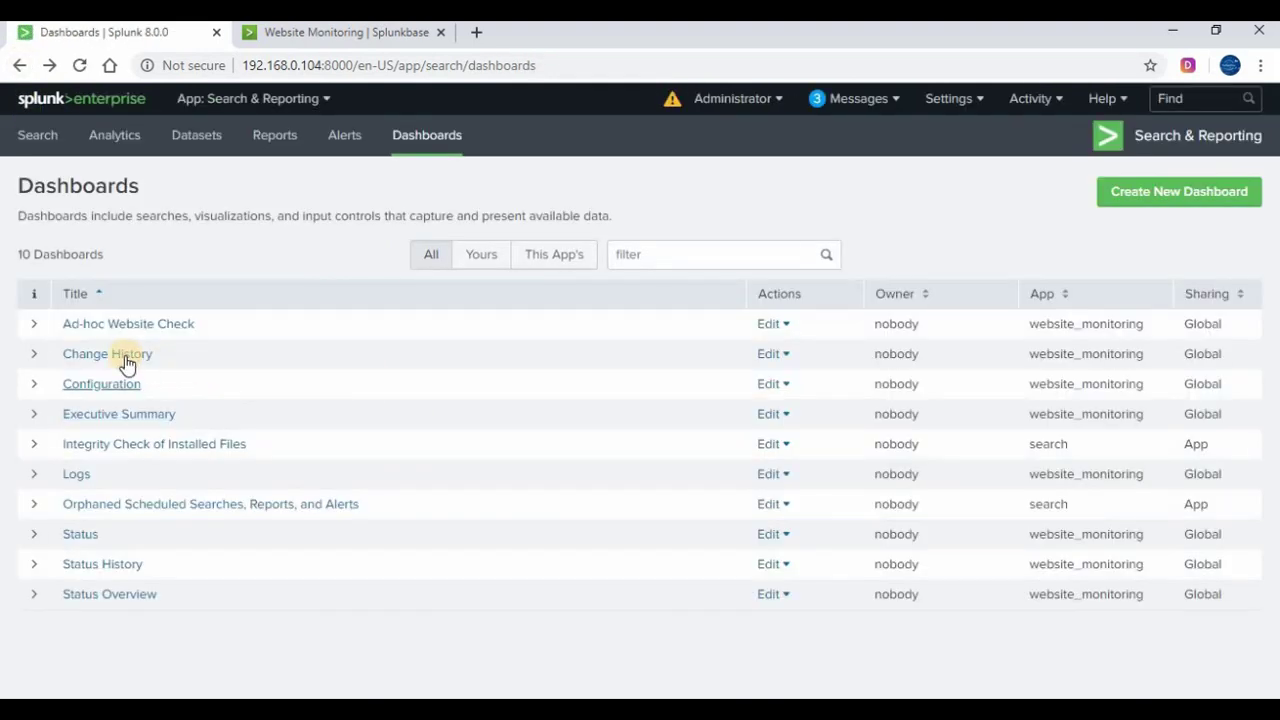
click(80, 99)
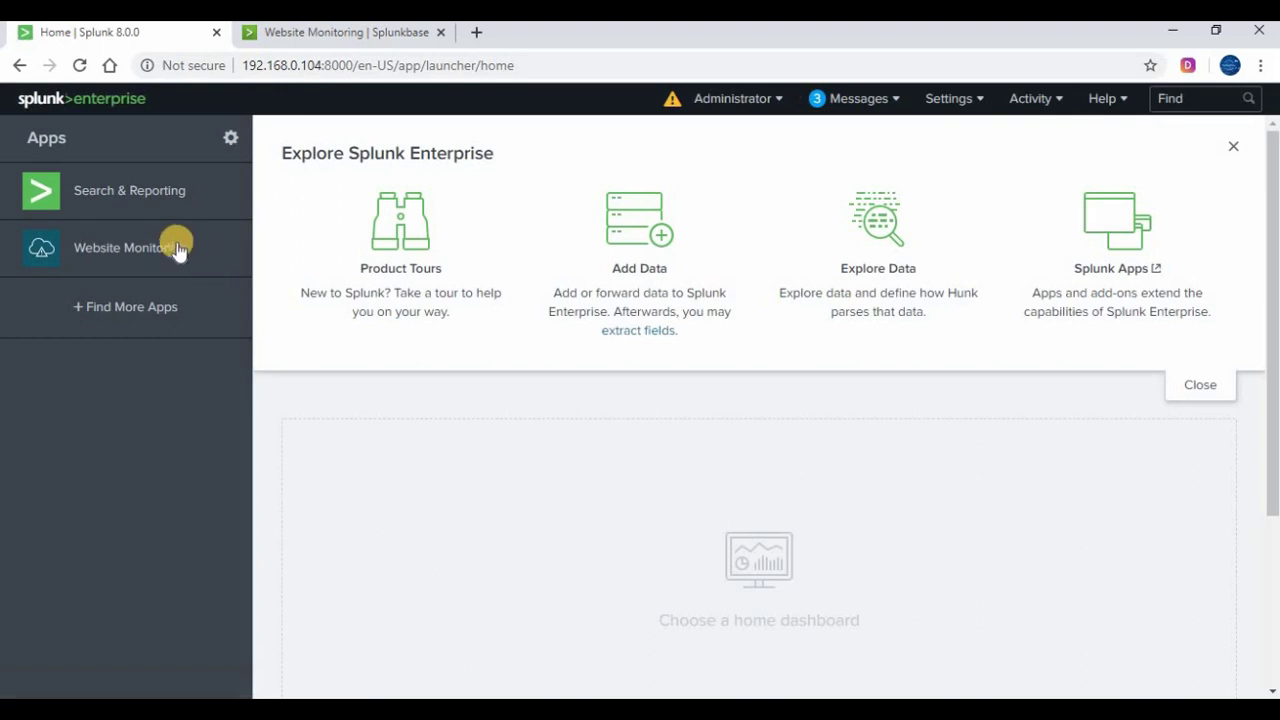
click(177, 249)
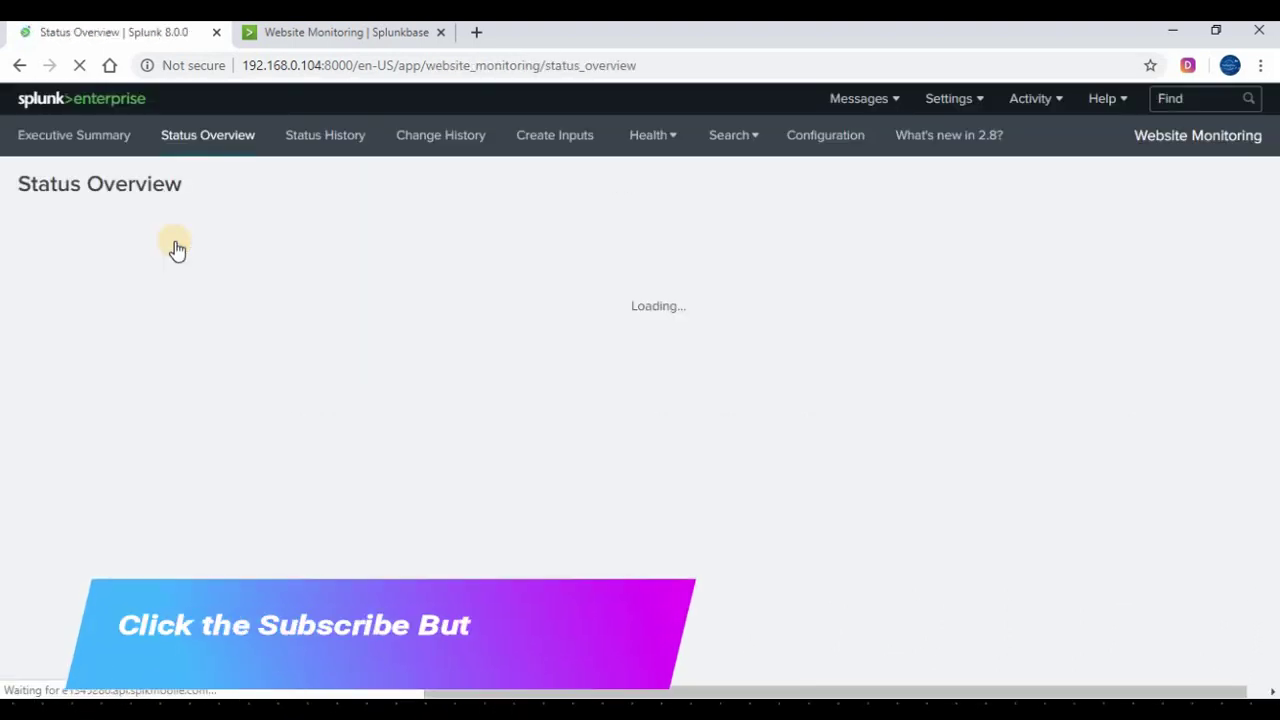